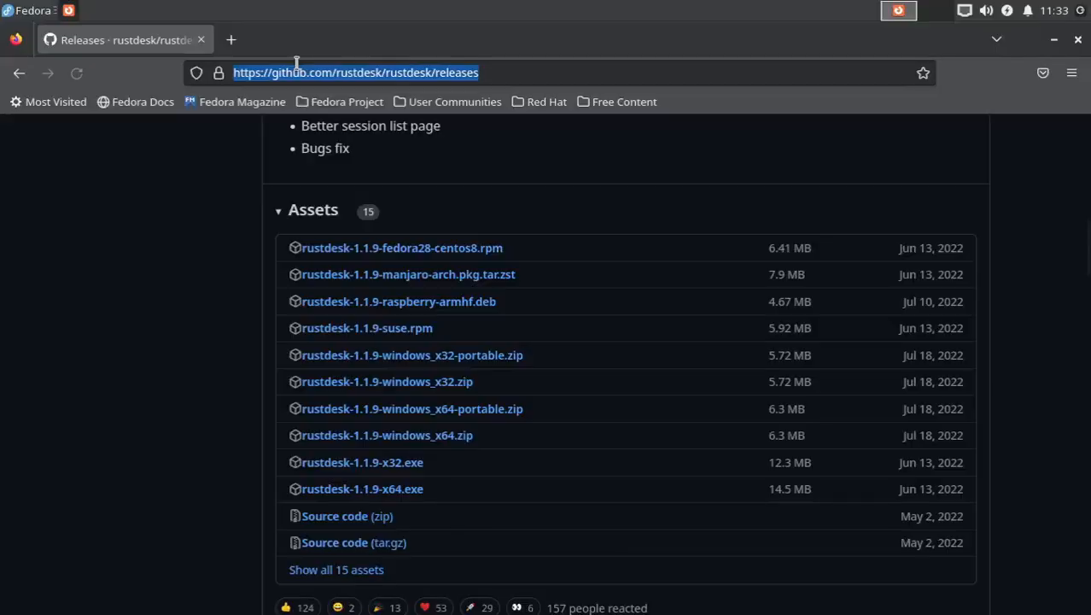
Step: Open rustdesk.com in the browser and follow its link for other platforms to the GitHub releases
type("rus")
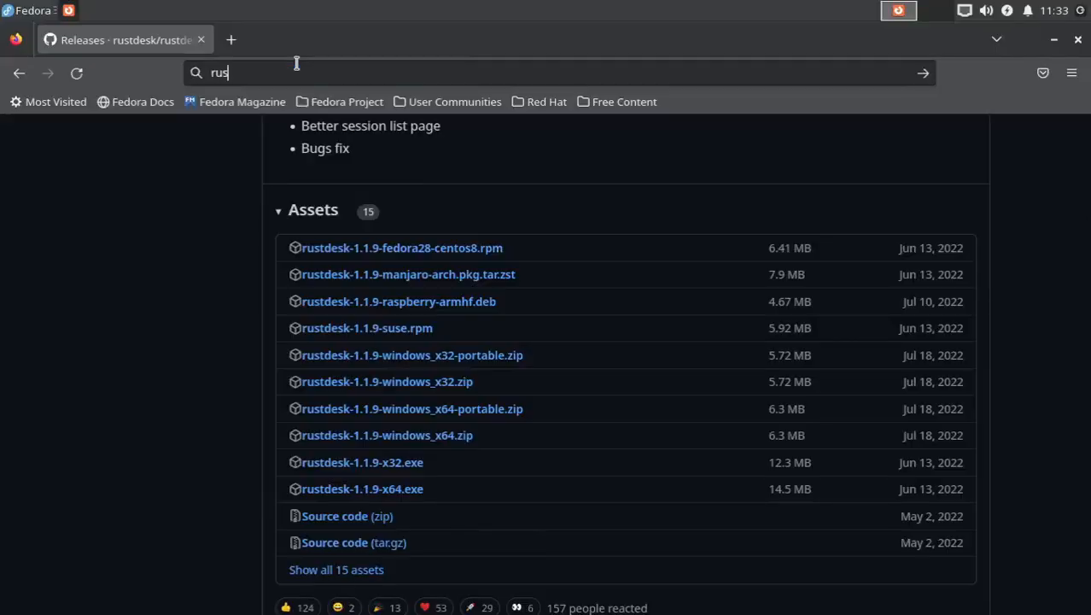
type("td")
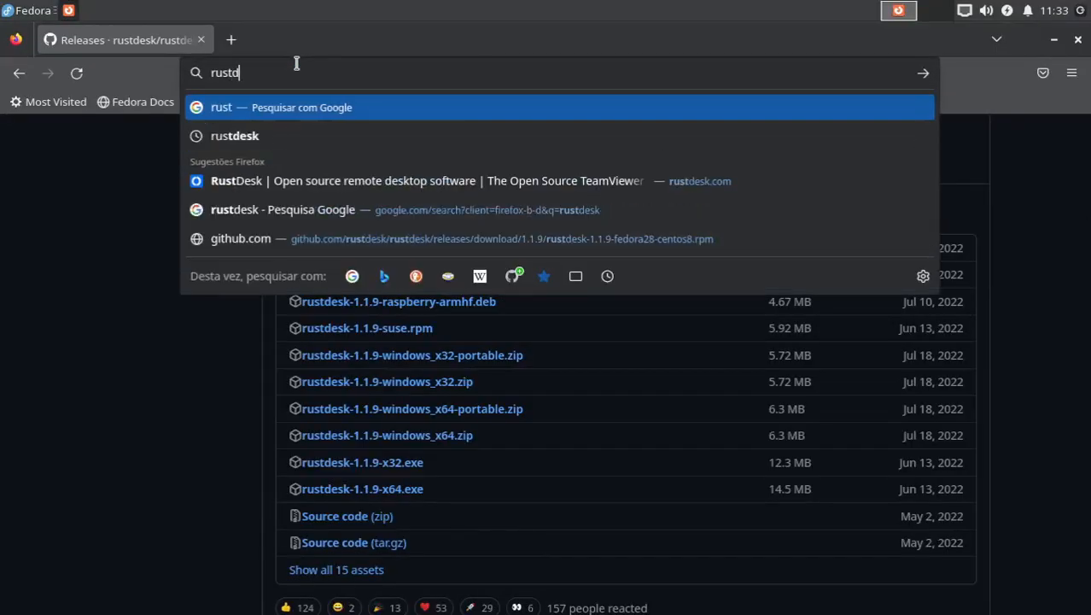
type("esk.com")
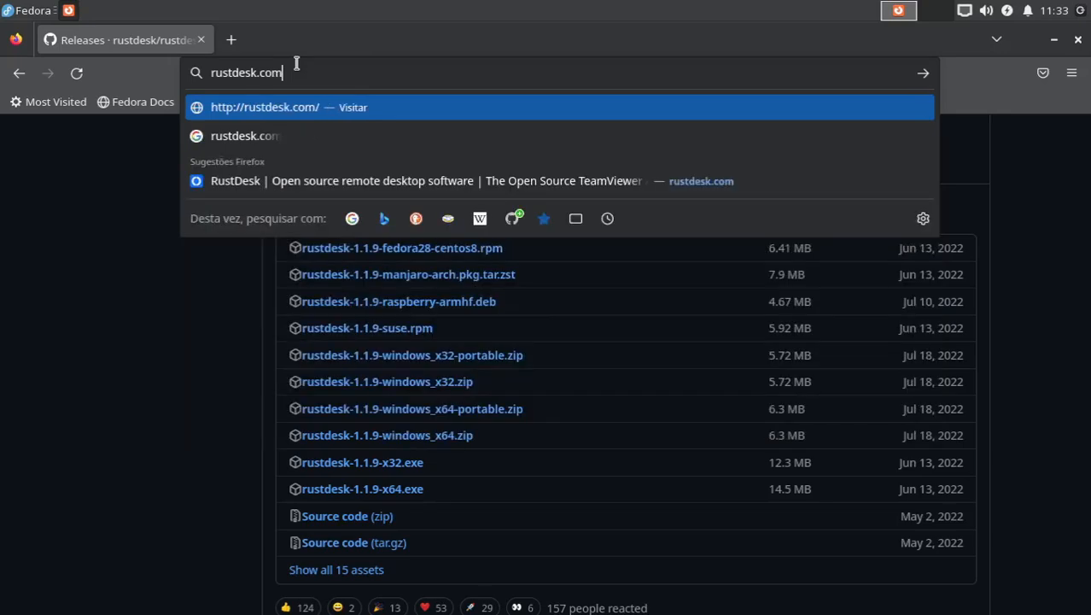
key("Return")
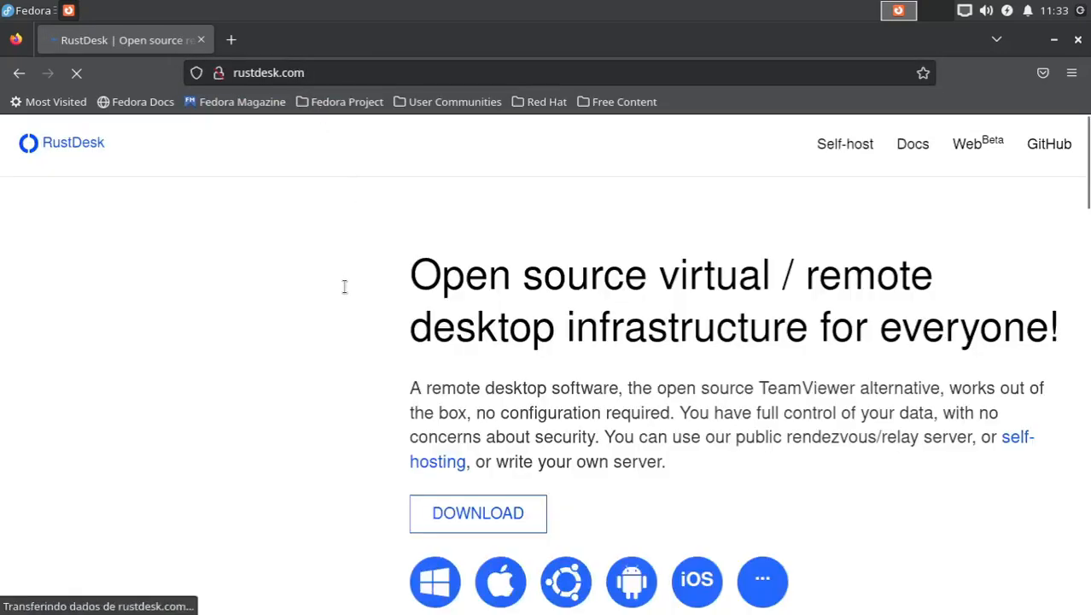
scroll(345, 287, "down", 5)
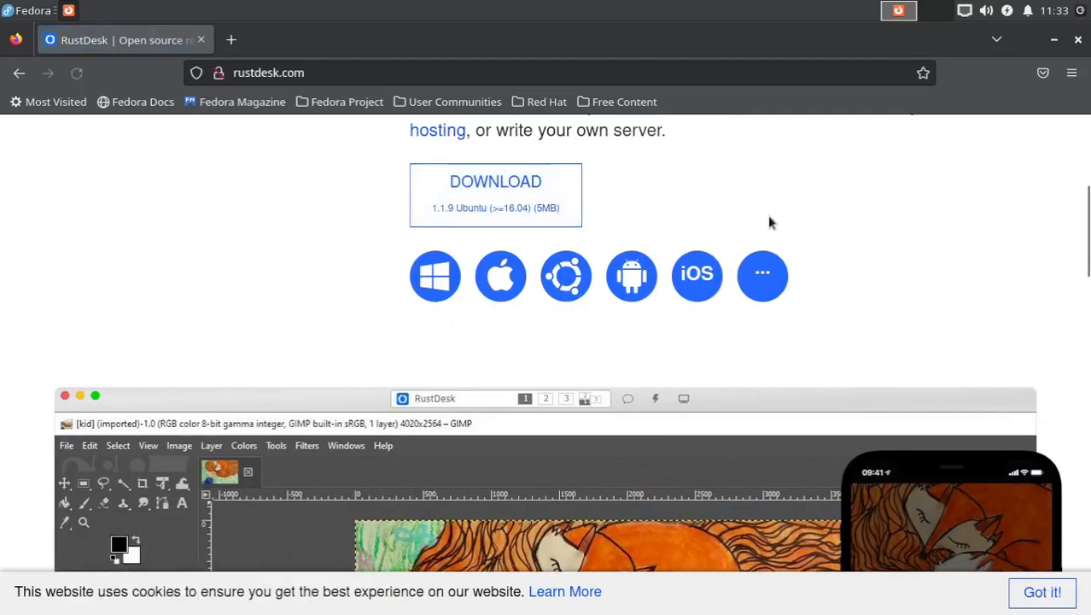
left_click(762, 277)
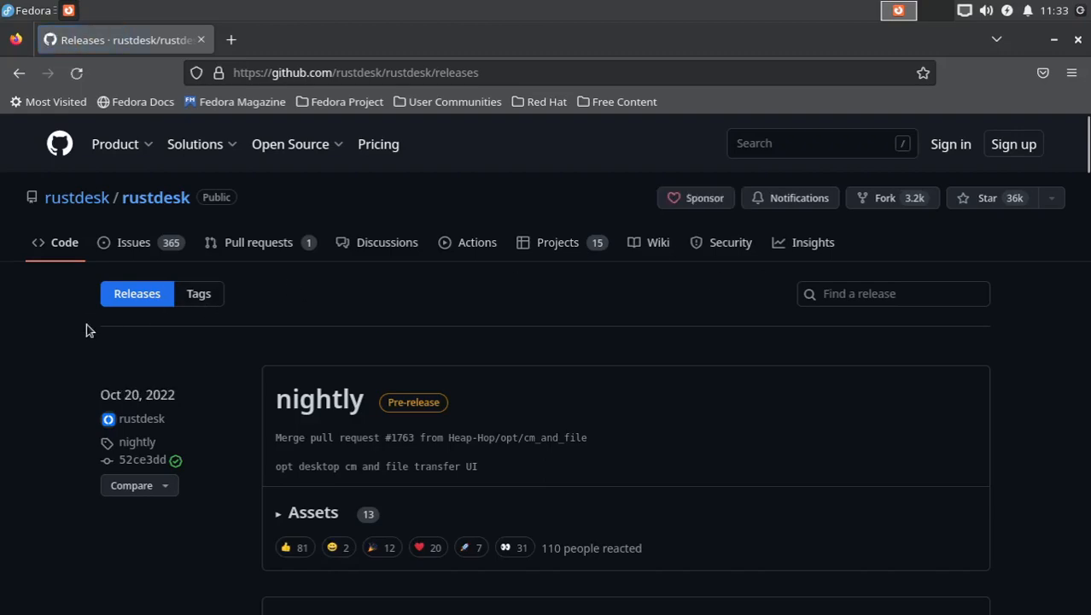
Step: Review the nightly and 1.1.9 releases and expand the full asset list of release 1.1.9
scroll(85, 330, "down", 5)
scroll(85, 331, "up", 3)
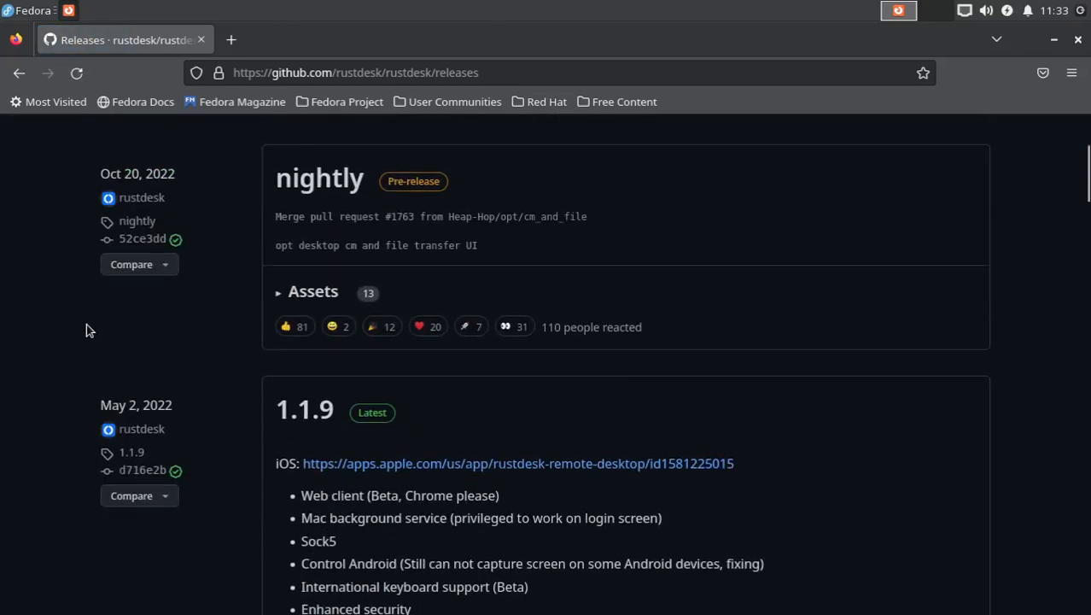
scroll(85, 330, "down", 5)
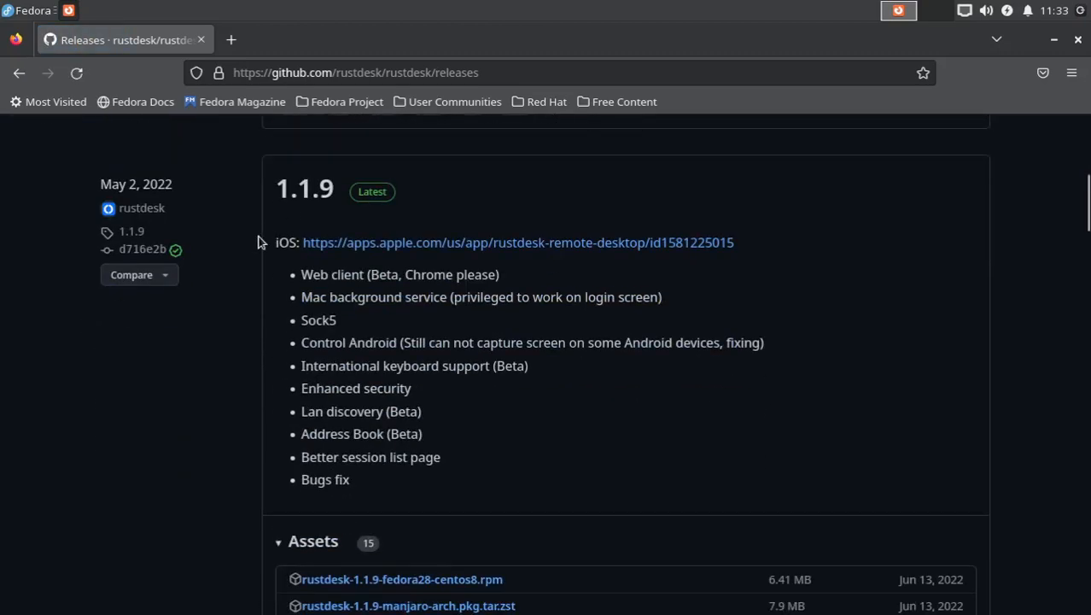
scroll(262, 240, "up", 4)
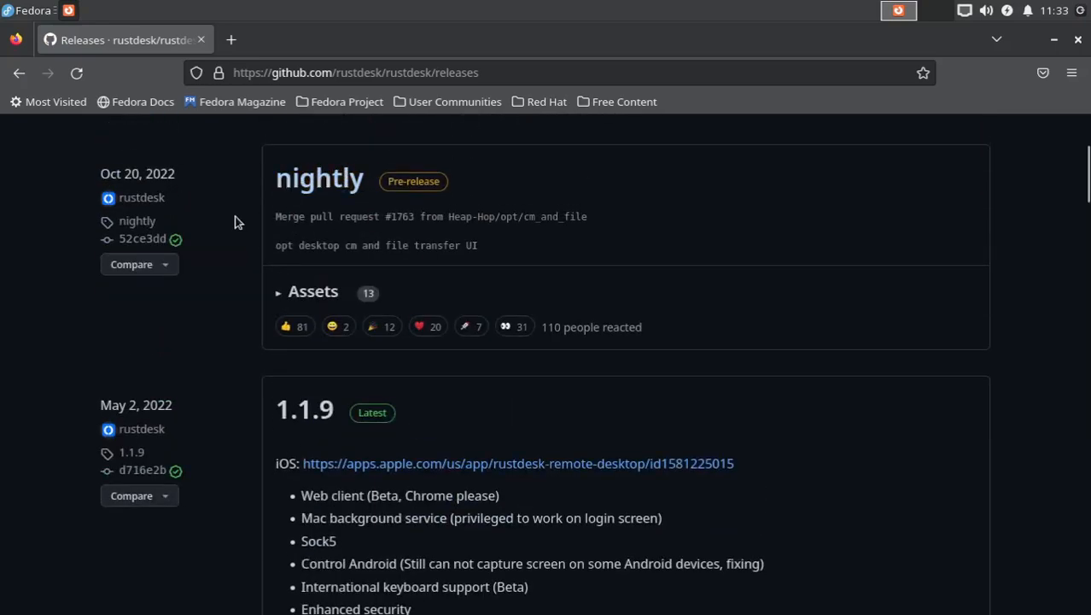
scroll(236, 222, "down", 5)
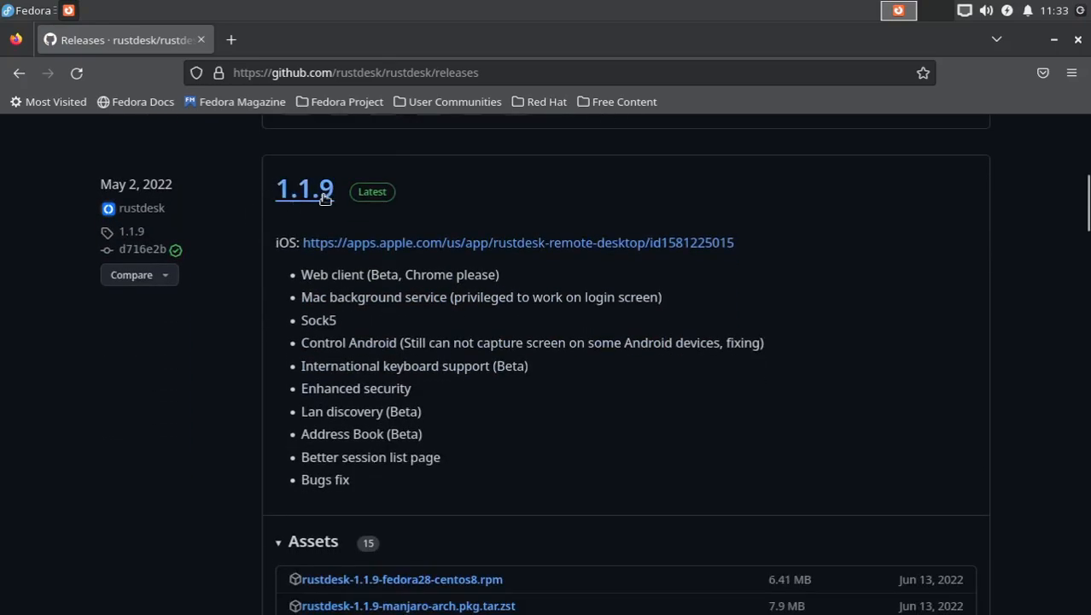
scroll(256, 231, "down", 12)
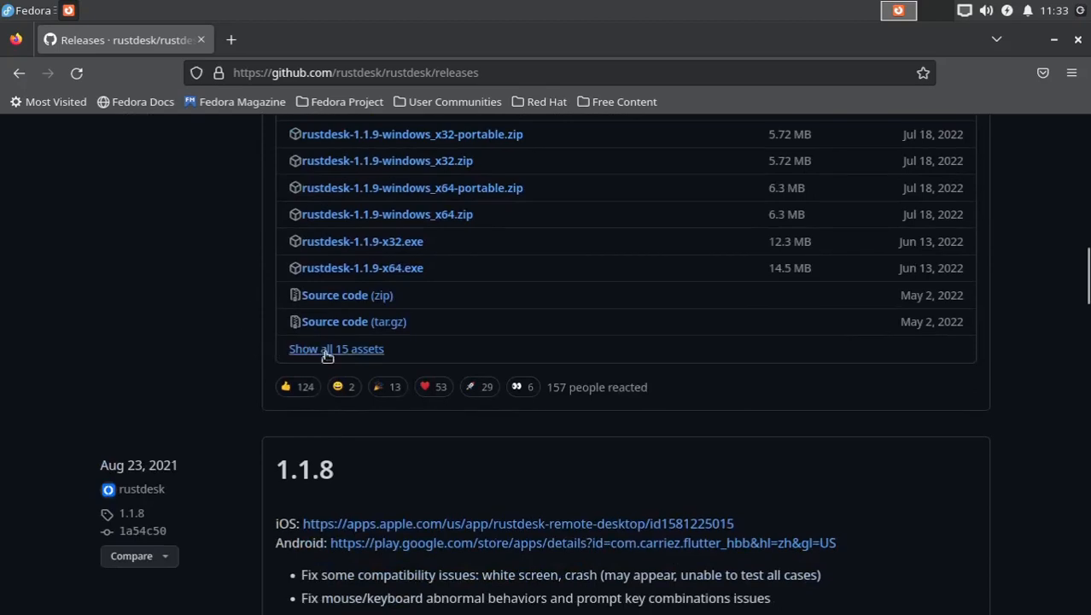
left_click(376, 350)
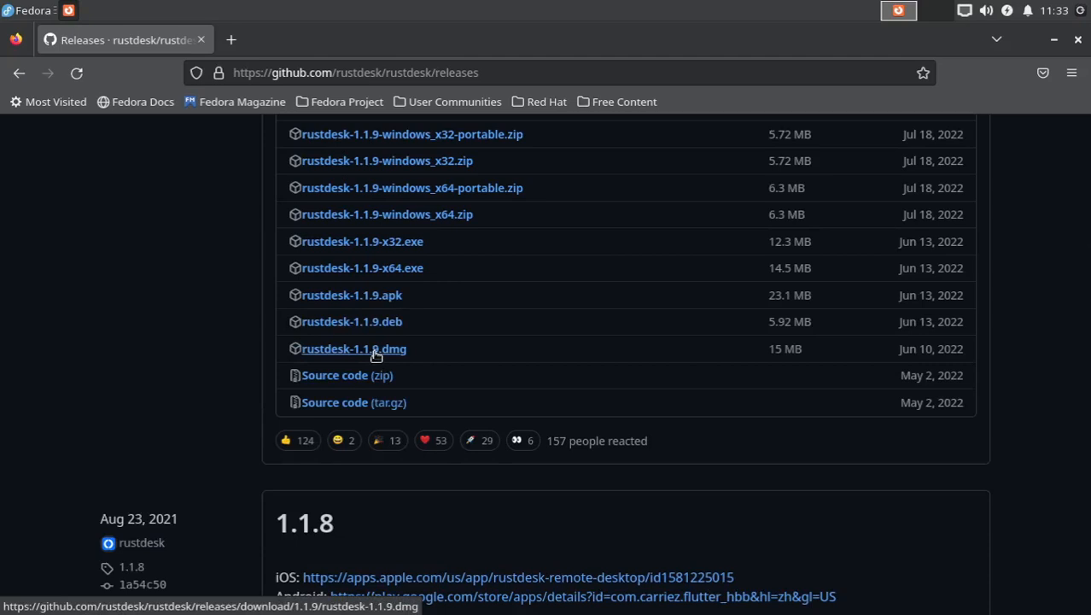
Step: Copy the download link of rustdesk-1.1.9-fedora28-centos8.rpm from the 1.1.9 assets
scroll(223, 385, "up", 2)
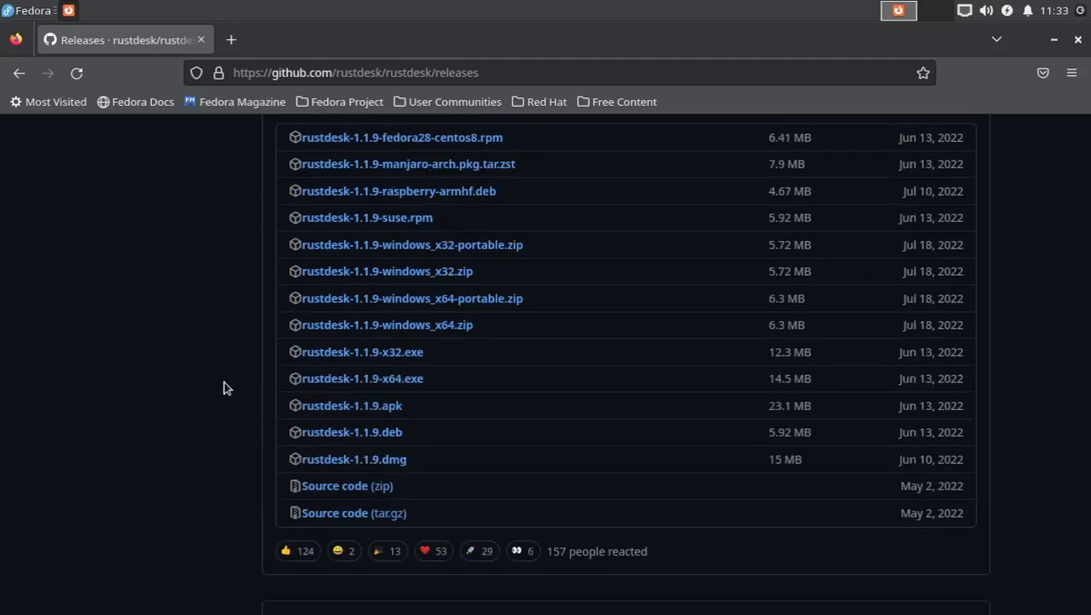
scroll(223, 387, "up", 2)
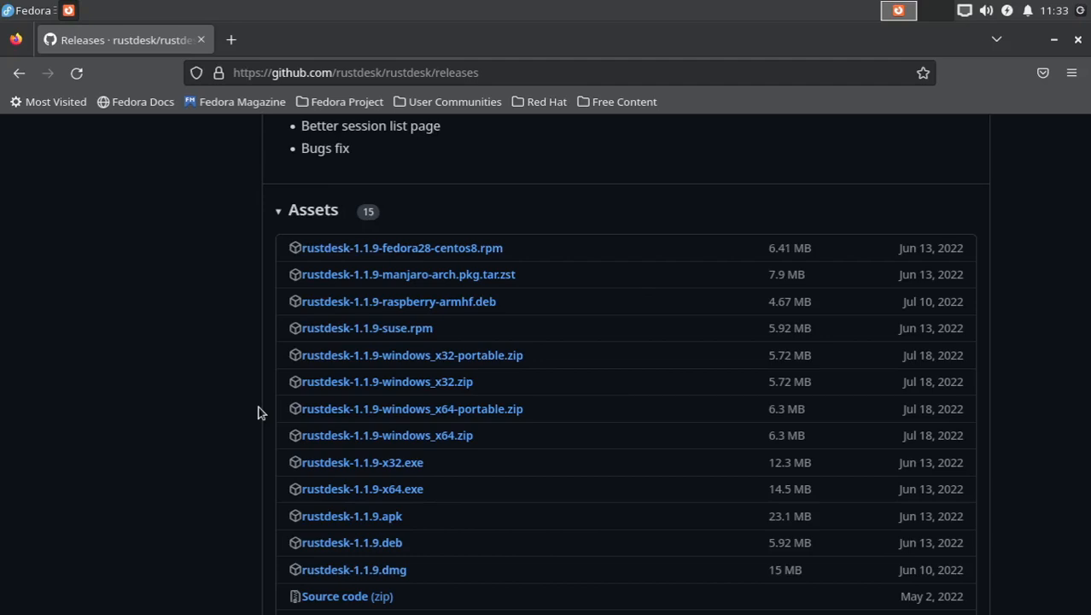
right_click(453, 250)
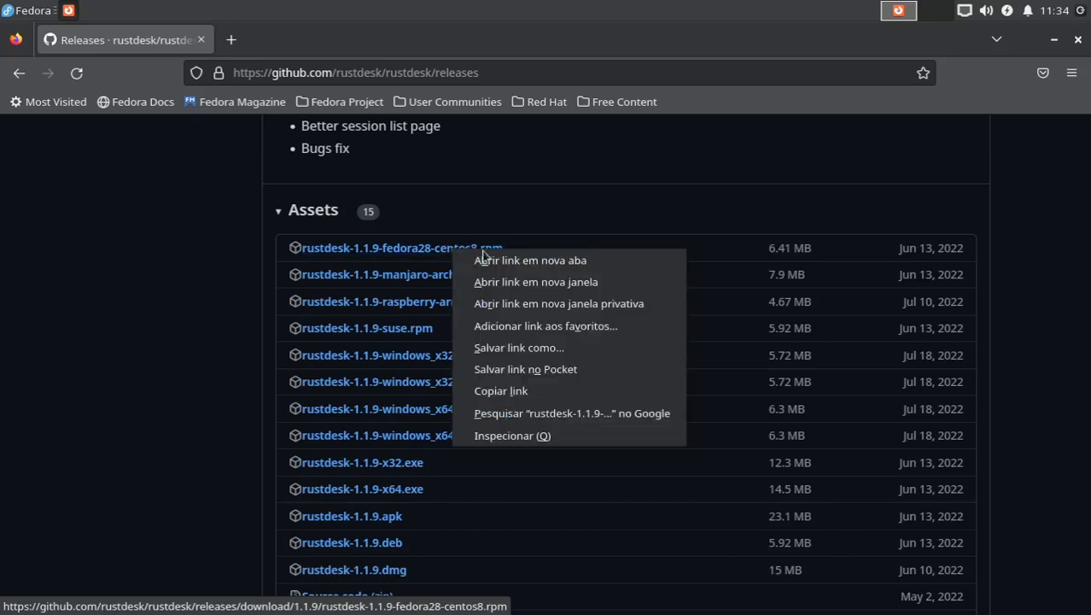
left_click(518, 392)
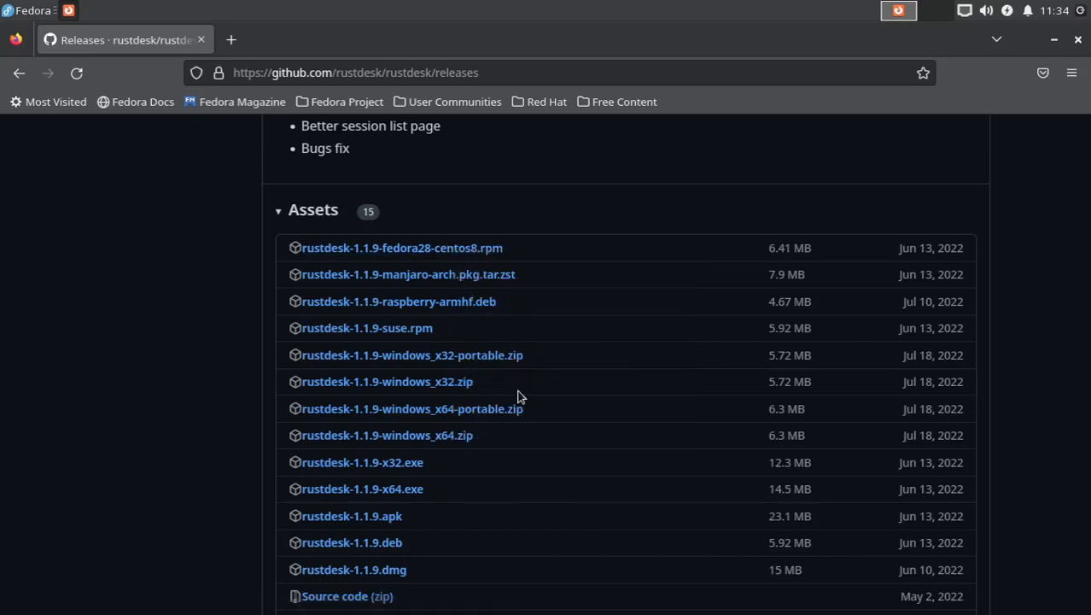
Step: Open a terminal, change to the Downloads directory and clear the screen
key("ctrl+alt+t")
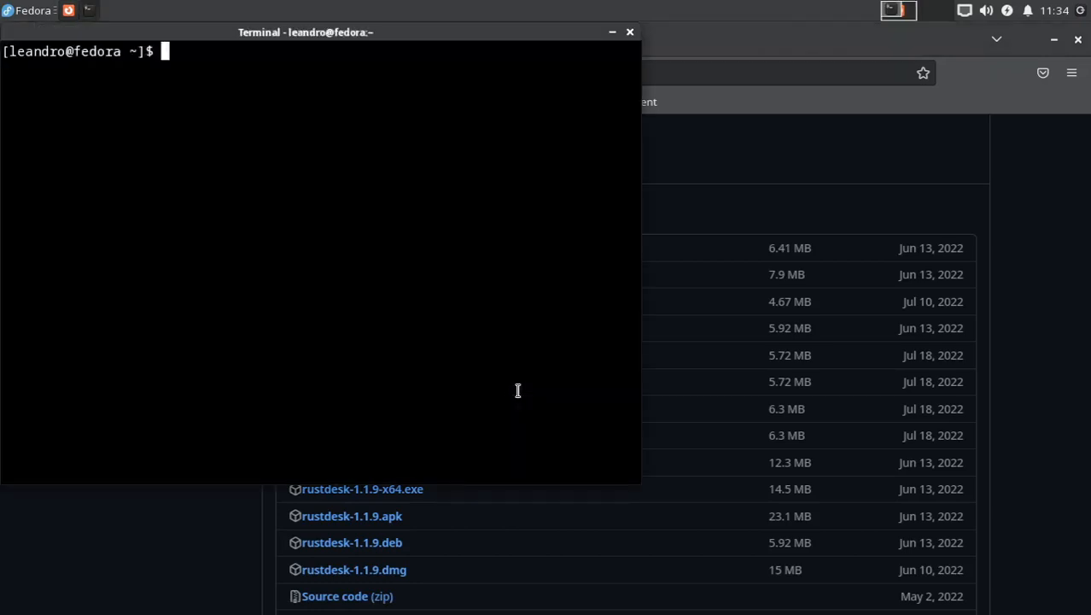
type("cd Dow")
key("Tab")
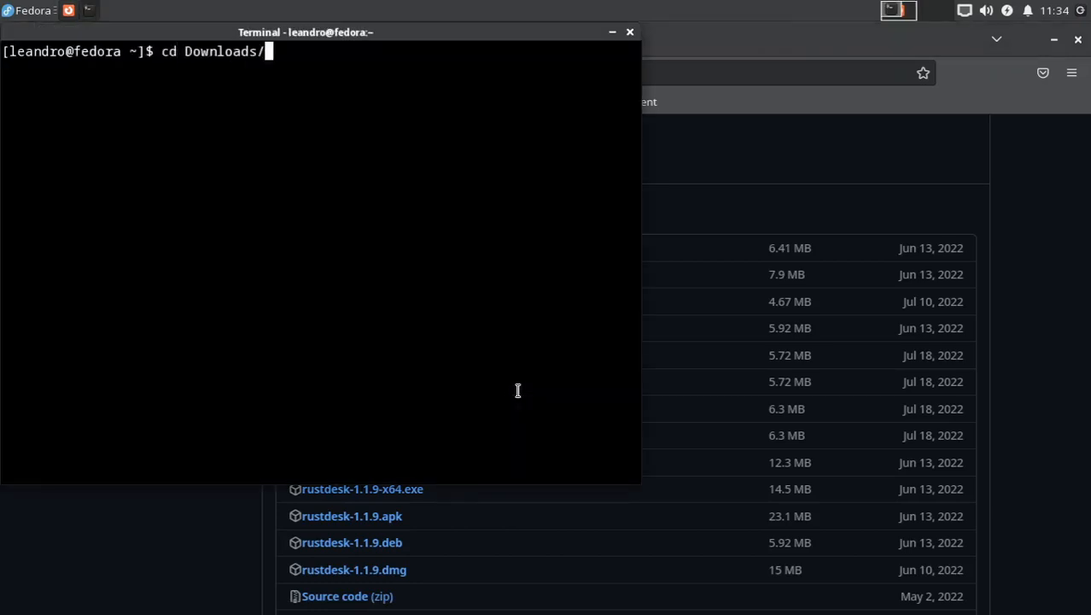
key("Return")
key("ctrl+l")
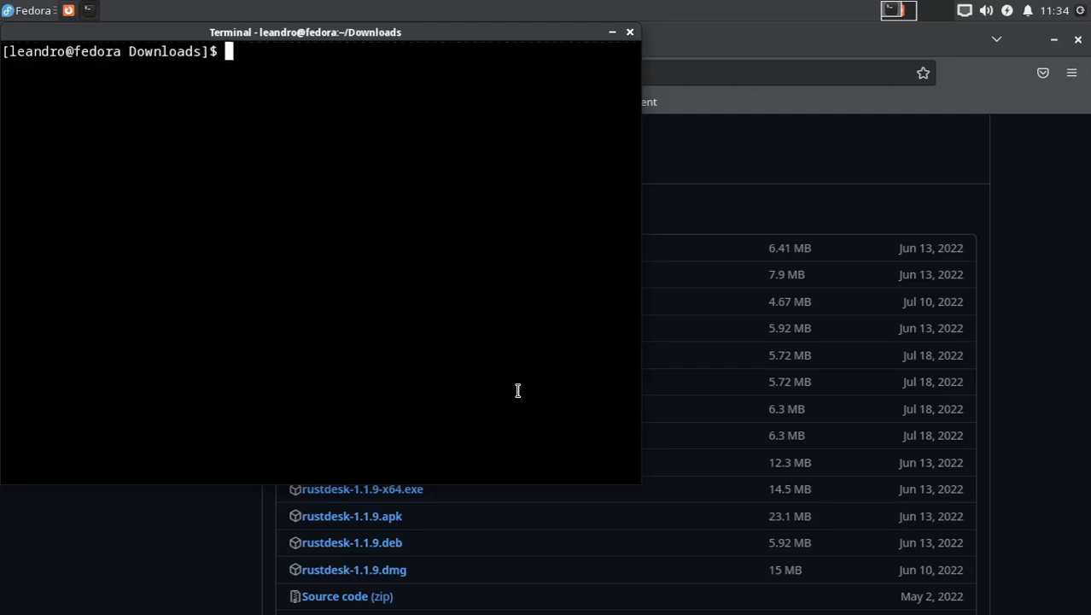
Step: Download the RPM from the copied link with wget, then list the files in Downloads on a cleared screen
type("wget")
type("https://github.com/rustdesk/rustdesk/releases/download/1.1.9/rustdesk-1.1.9-fedora28-centos8.rpm")
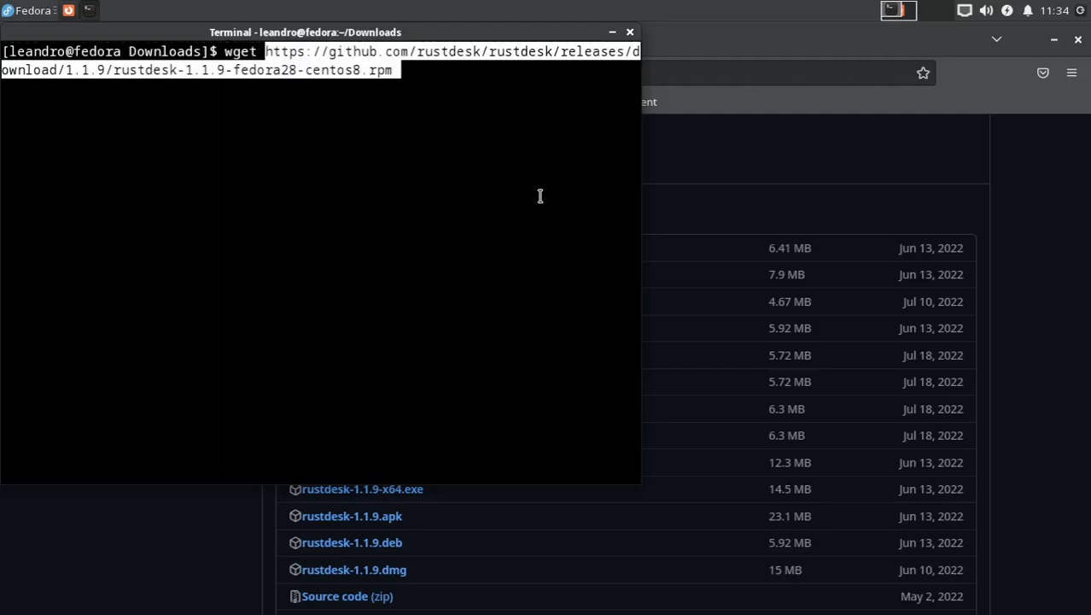
key("Return")
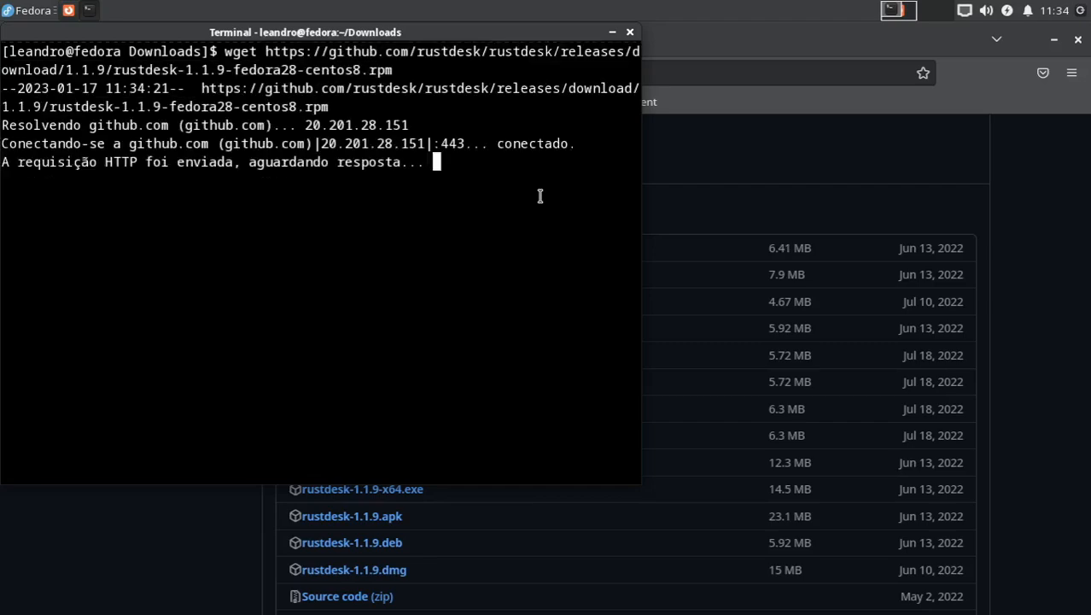
key("ctrl+l")
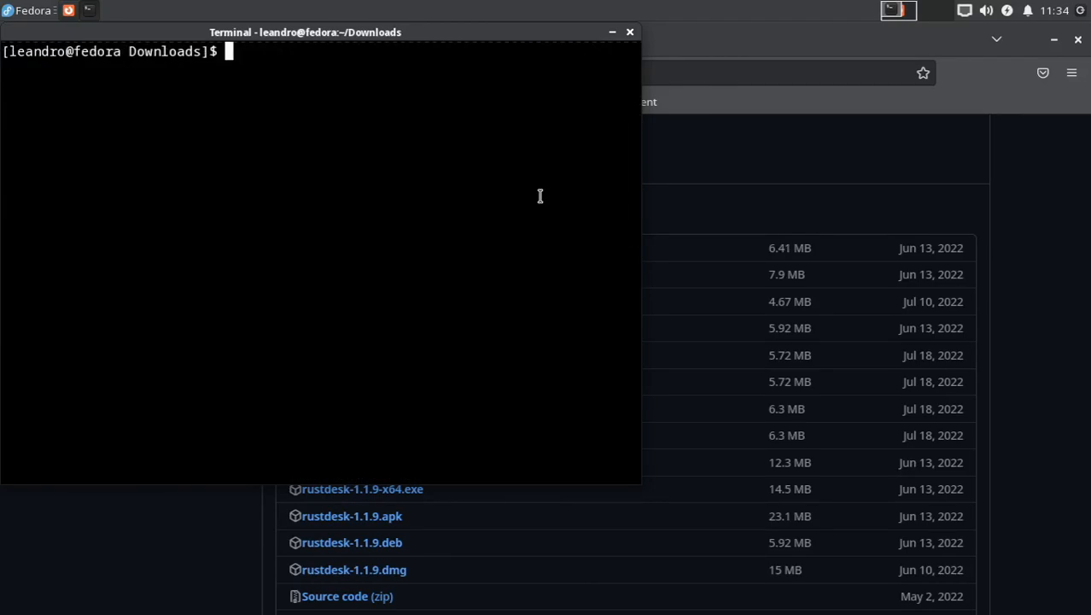
type("ls")
key("Return")
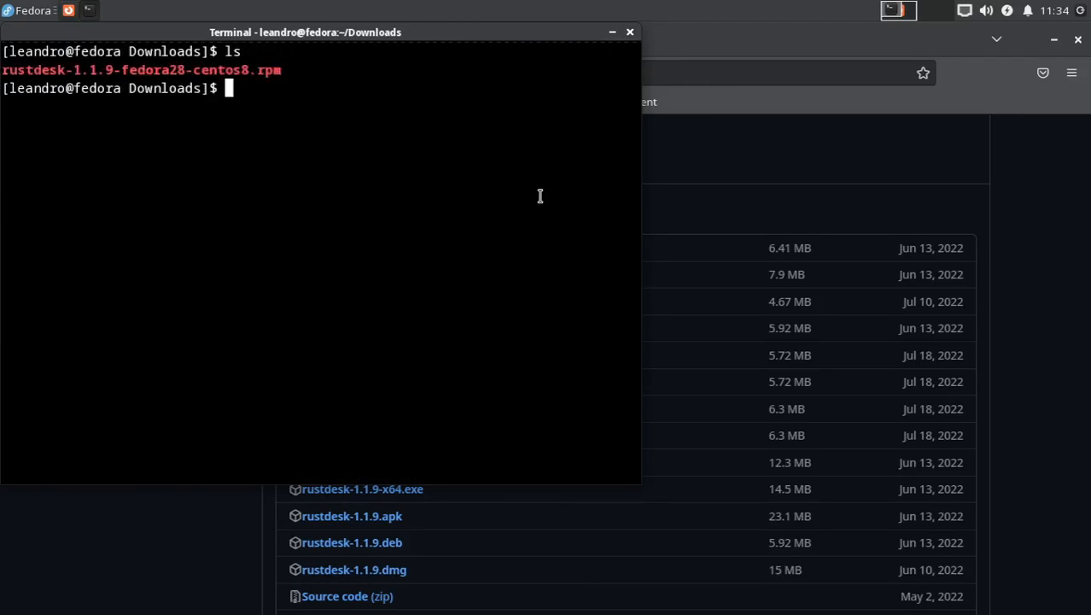
Step: Install ./rustdesk-1.1.9-fedora28-centos8.rpm with sudo dnf install, entering the sudo password and accepting the transaction with s
type("sudo dnf ins")
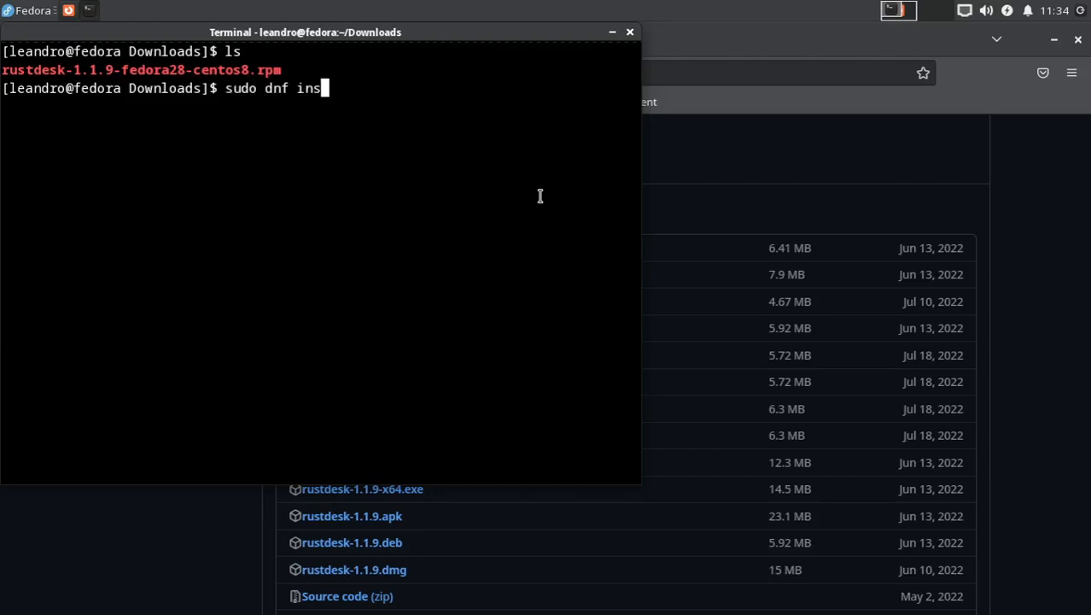
type("tall ./ru")
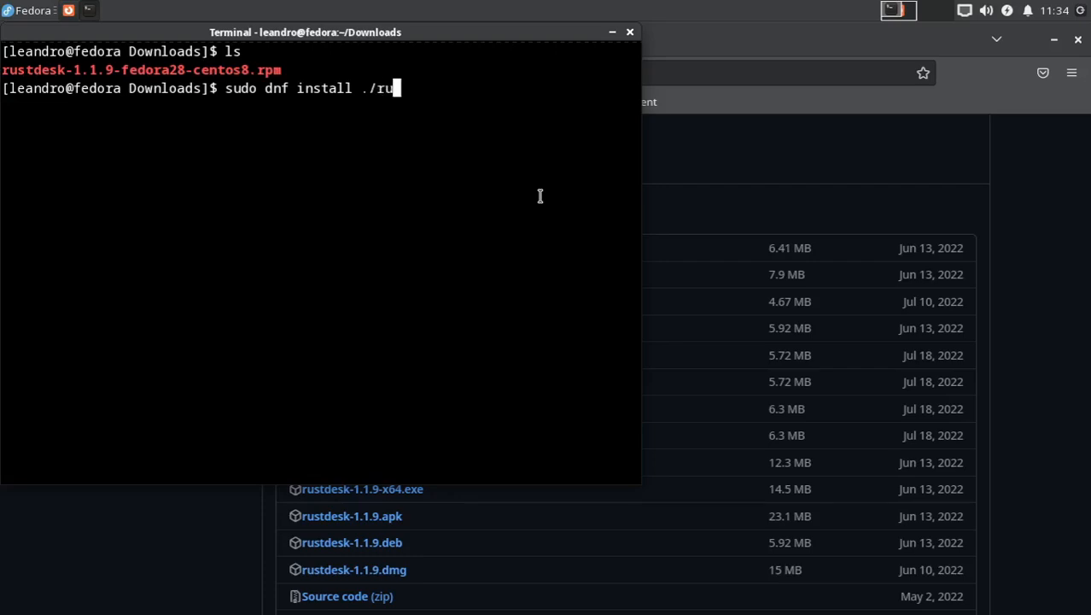
key("Tab")
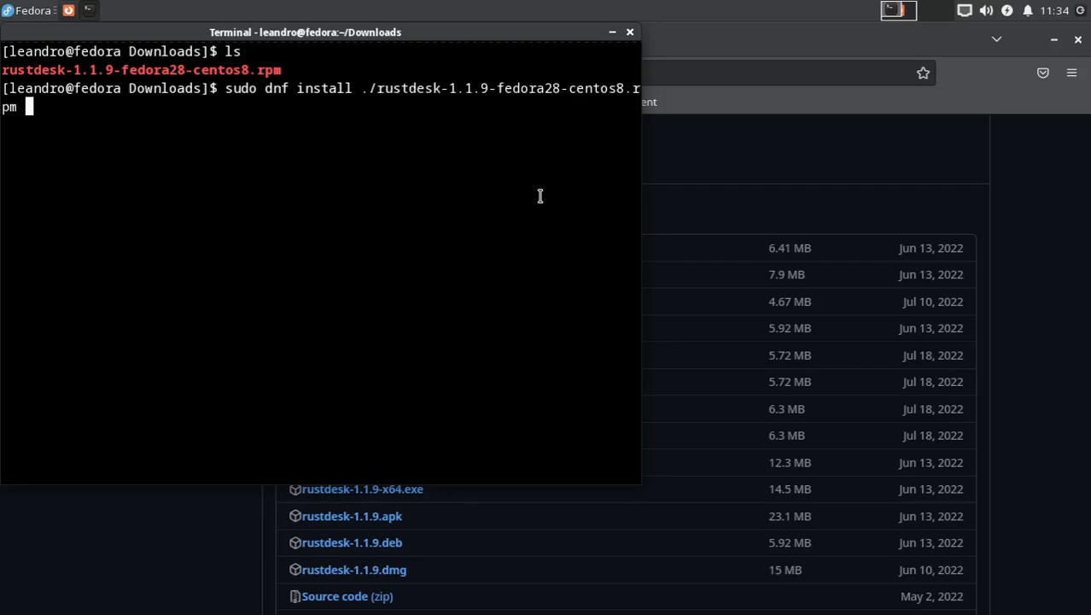
key("Return")
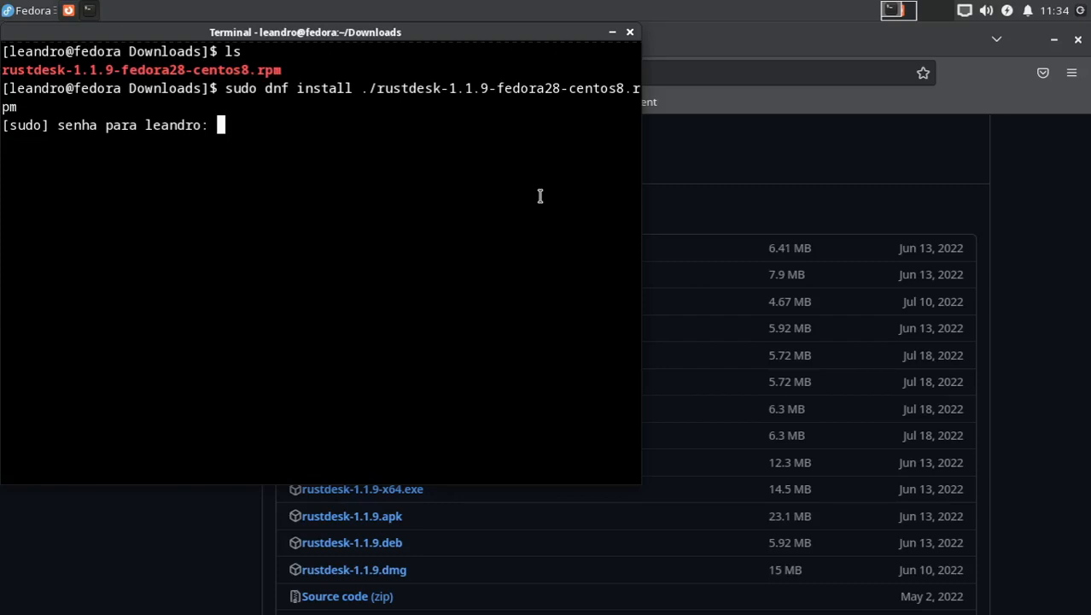
key("Return")
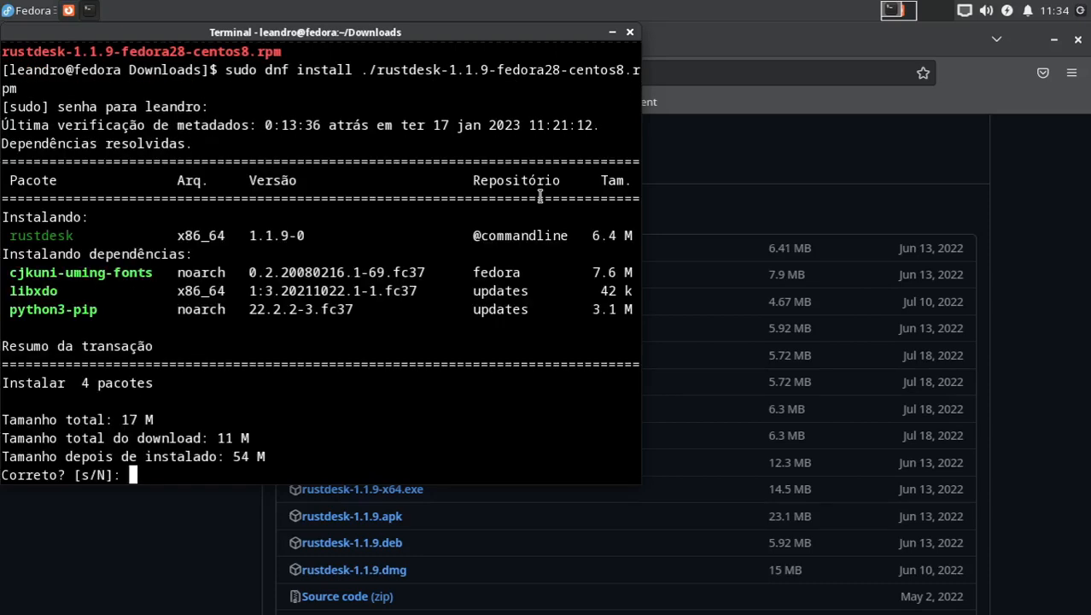
type("s")
key("Return")
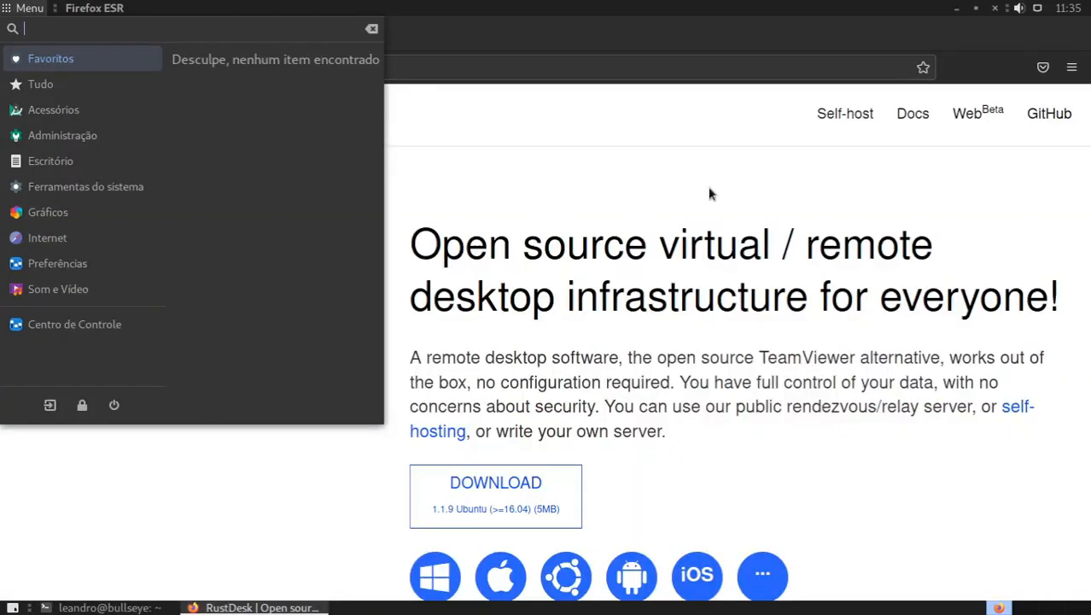
Step: On the Debian machine, open the GitHub releases from the RustDesk site's link for other platforms
left_click(681, 164)
scroll(680, 165, "down", 5)
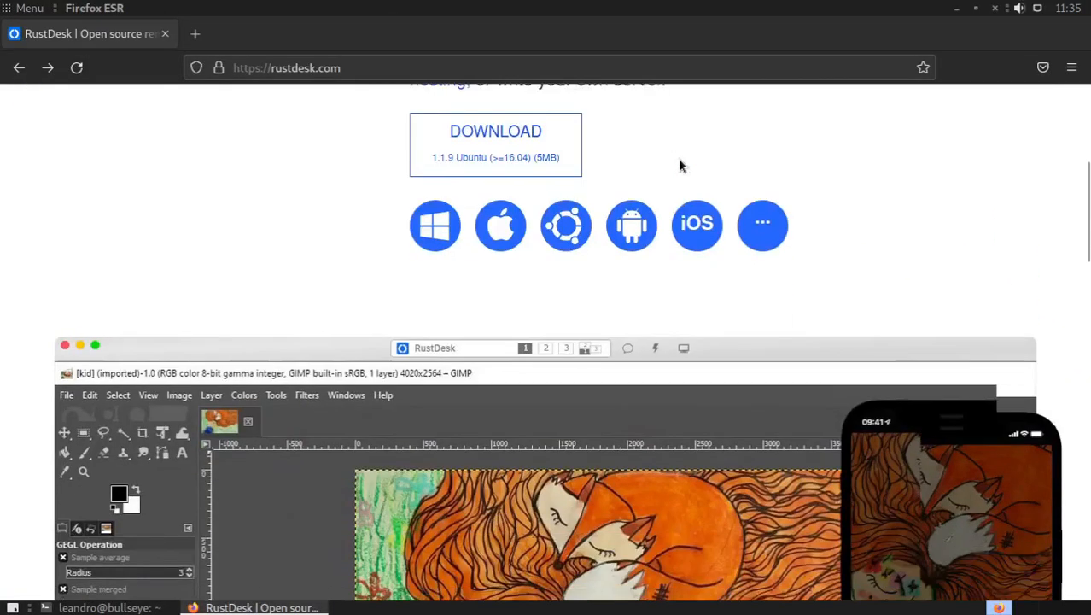
left_click(781, 214)
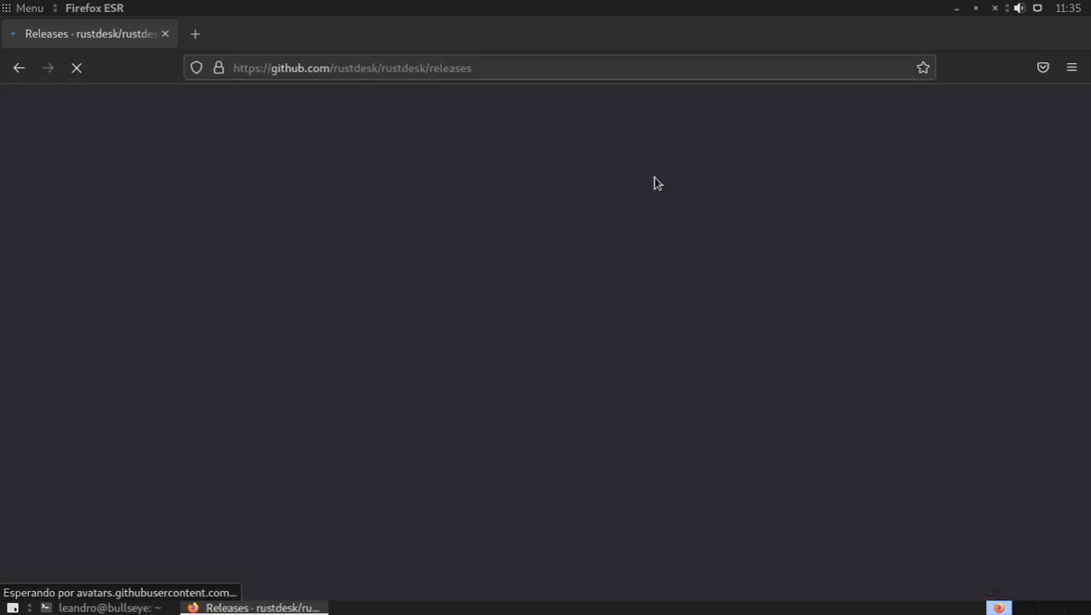
Step: Show all assets of release 1.1.9 in the browser on the Debian machine
scroll(73, 263, "down", 10)
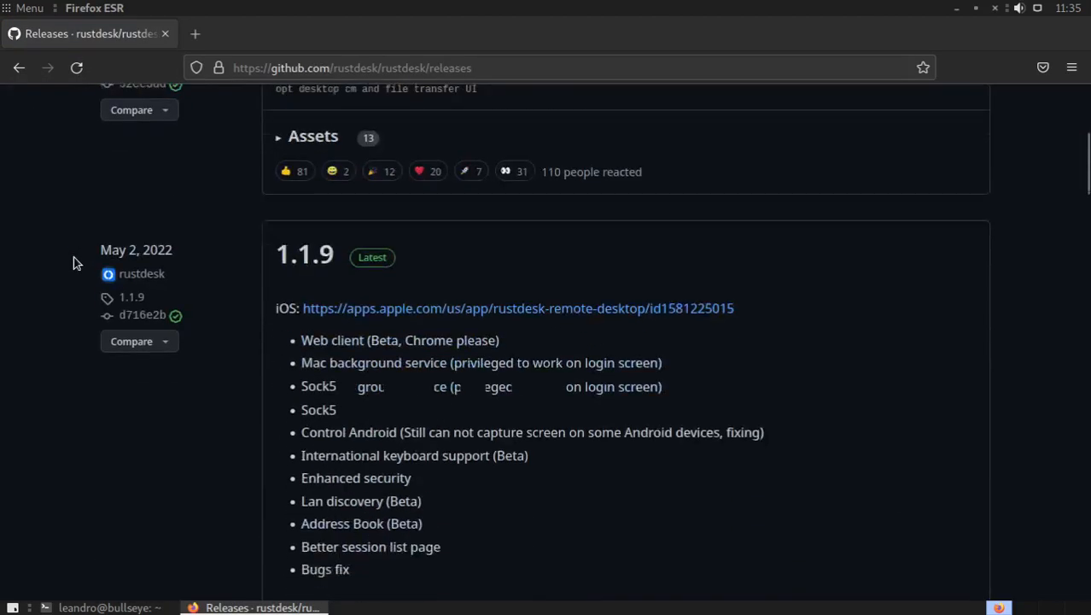
scroll(217, 356, "down", 3)
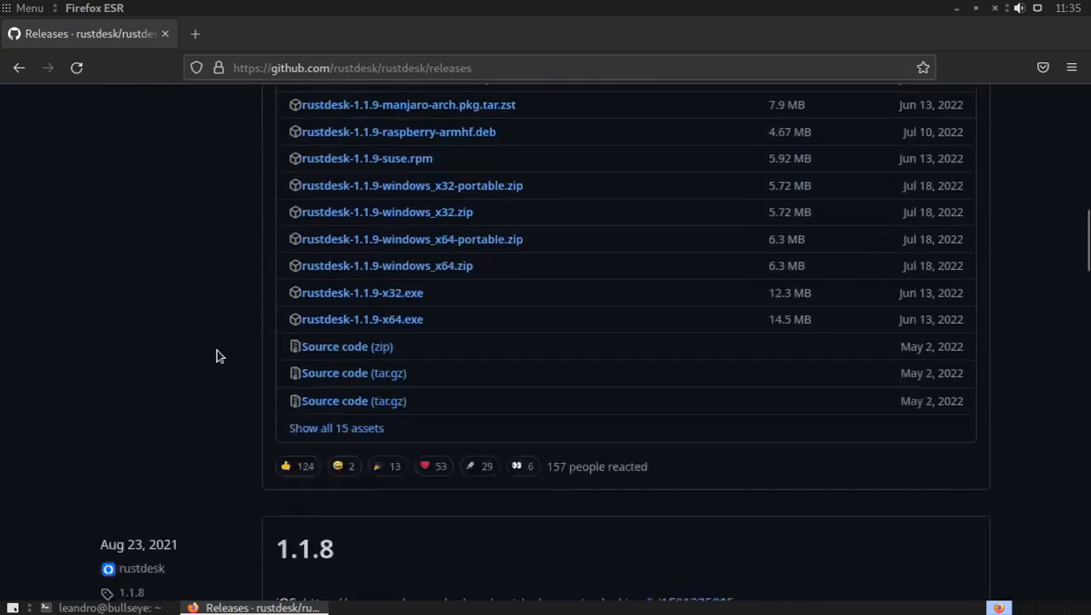
left_click(352, 402)
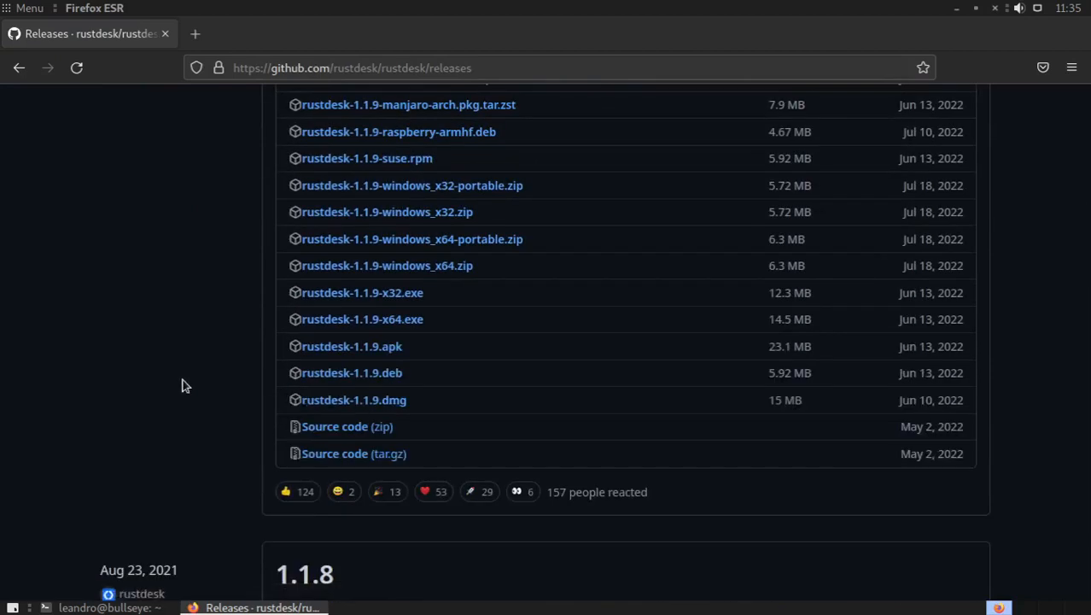
scroll(181, 386, "up", 2)
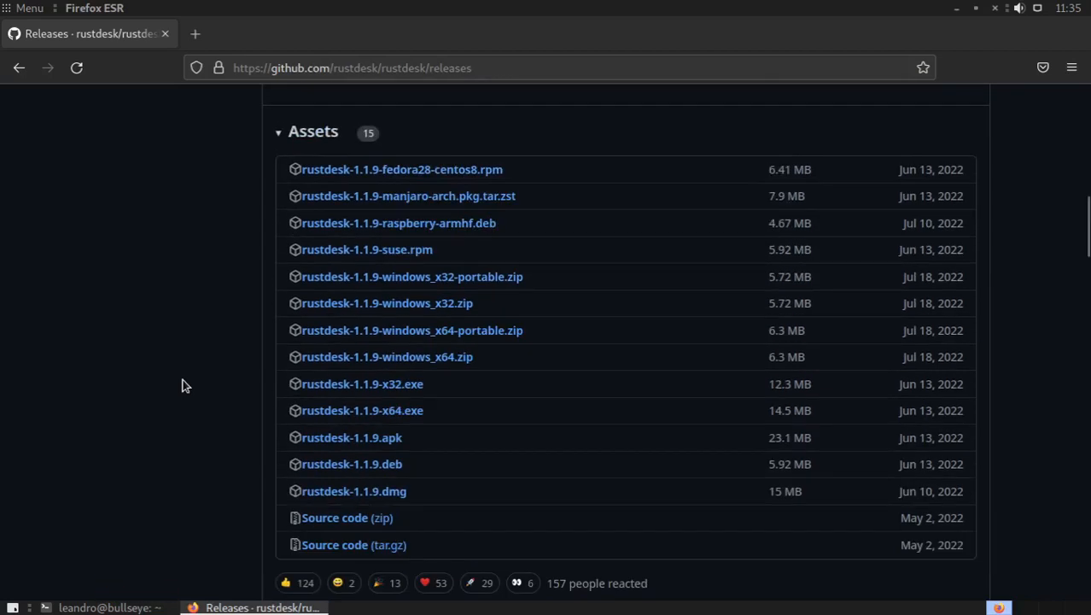
Step: Copy the download link of rustdesk-1.1.9.deb from the release 1.1.9 assets
scroll(182, 386, "down", 2)
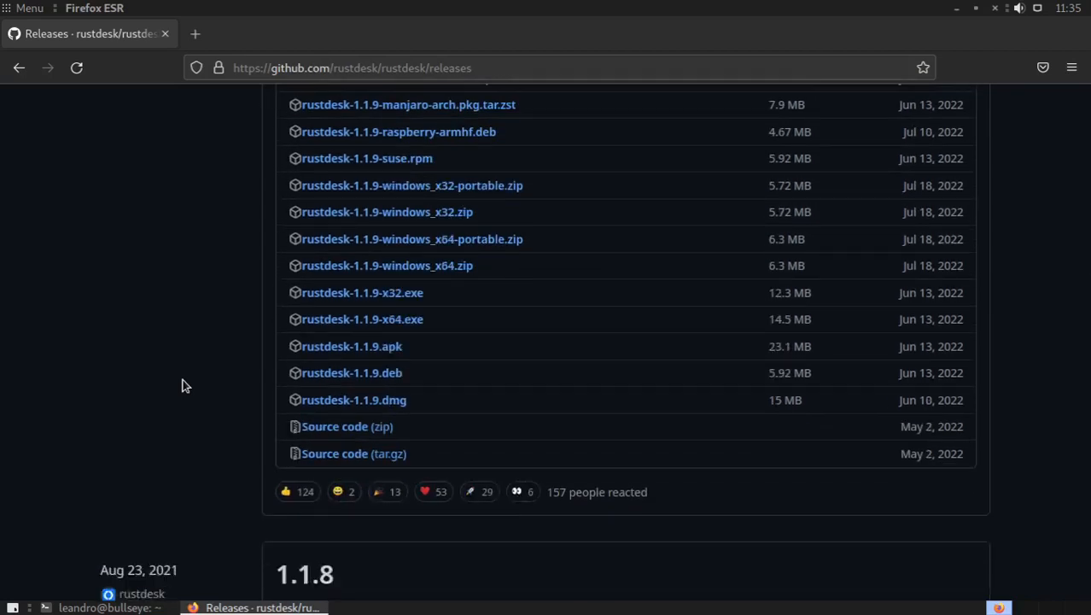
scroll(182, 386, "up", 2)
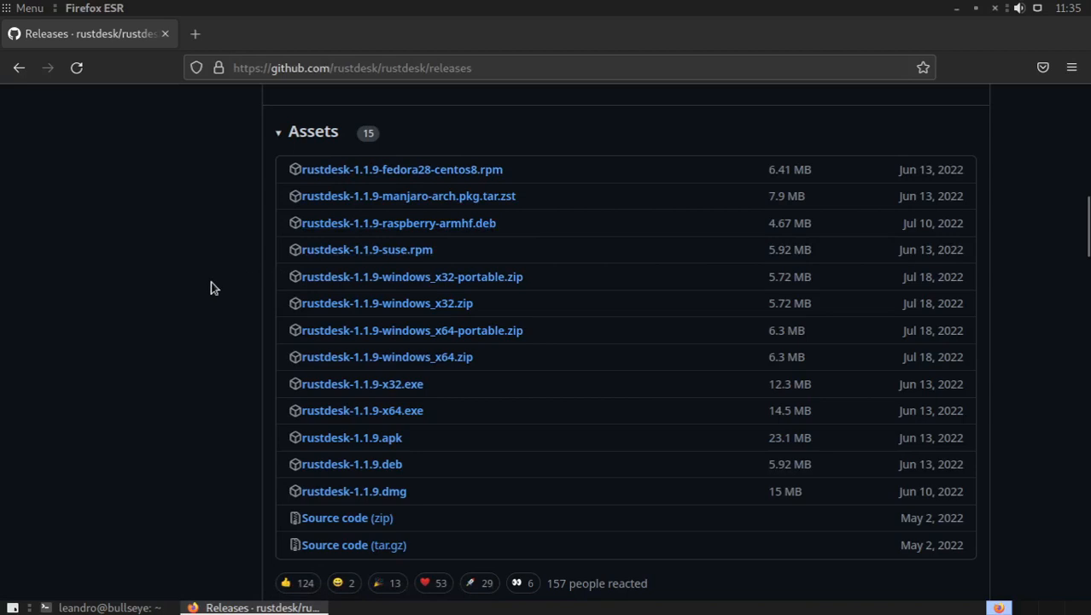
scroll(210, 287, "down", 2)
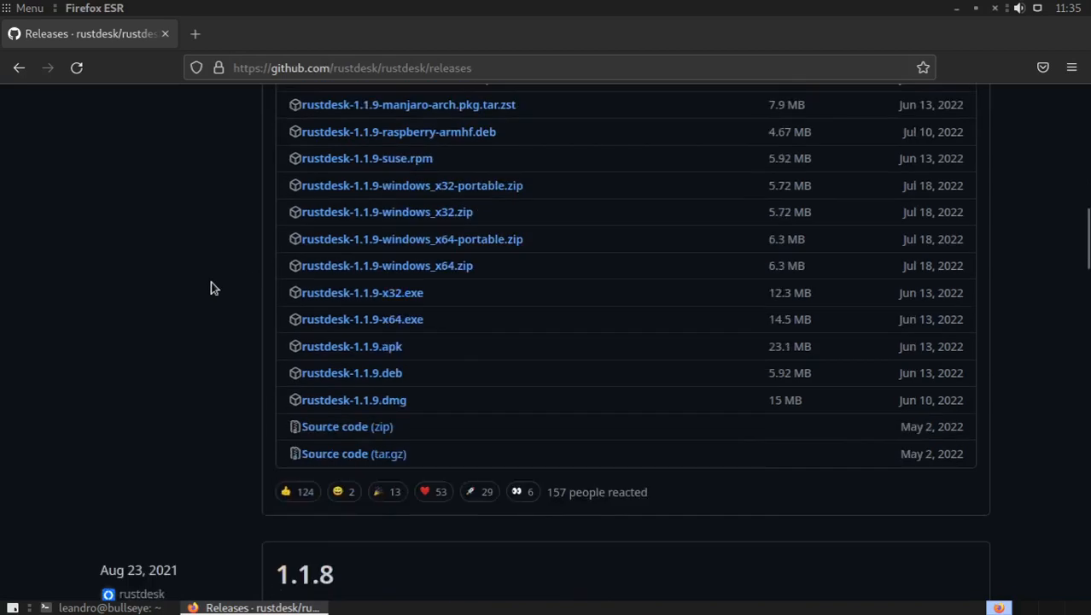
right_click(341, 378)
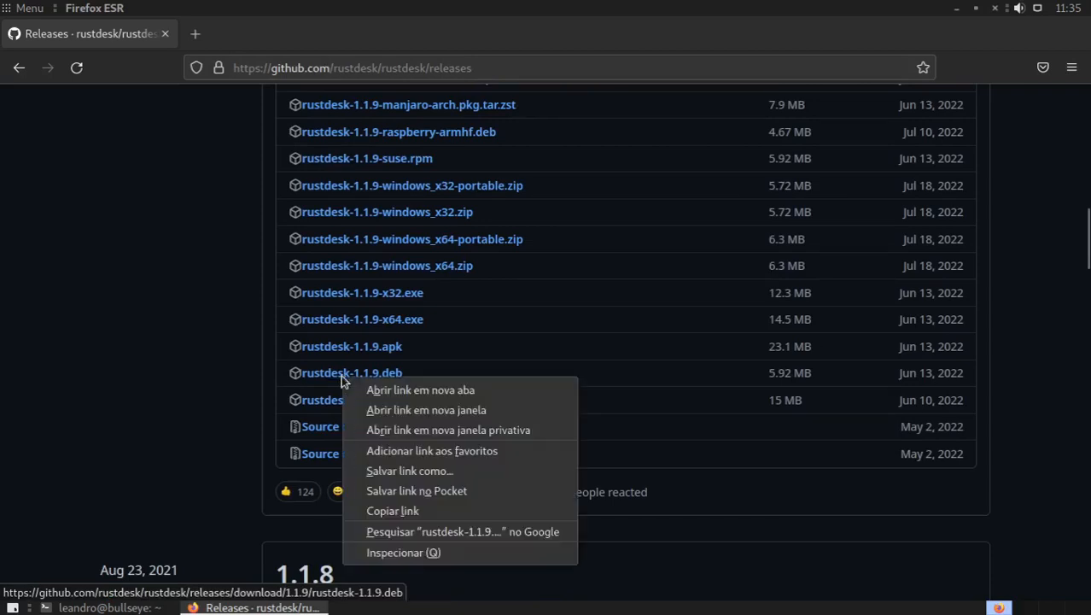
left_click(423, 511)
Step: Switch to the terminal and change to the Downloads directory
left_click(103, 607)
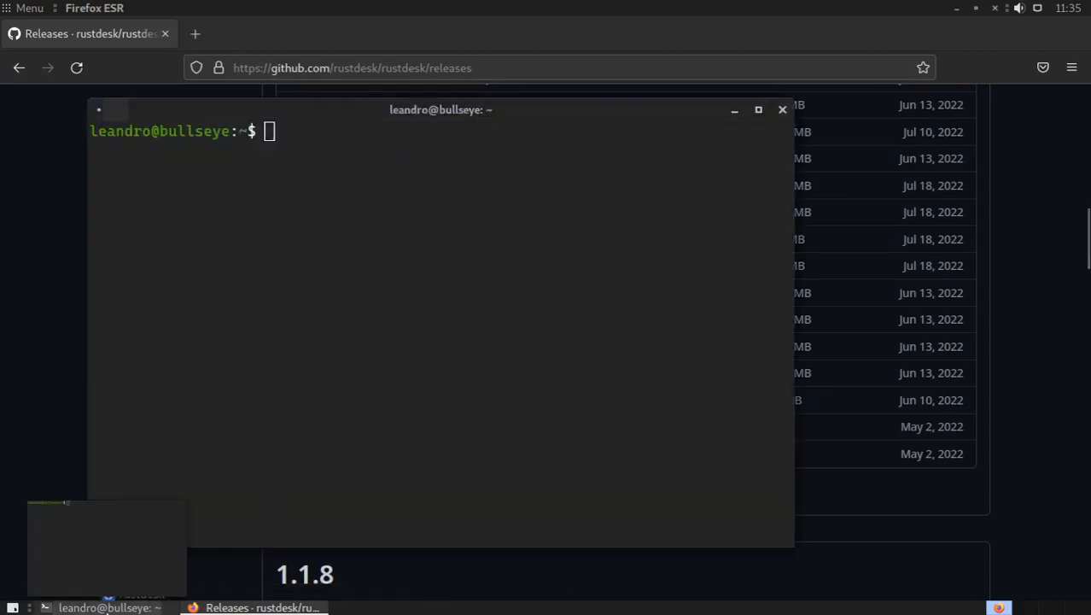
type("cd")
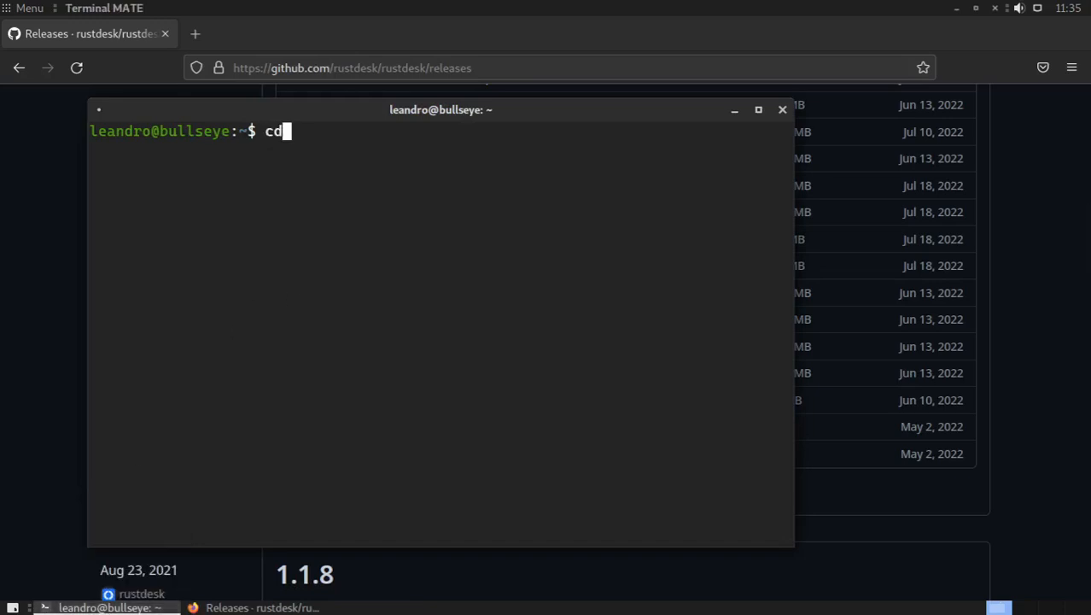
type(" Downloads/")
key("Return")
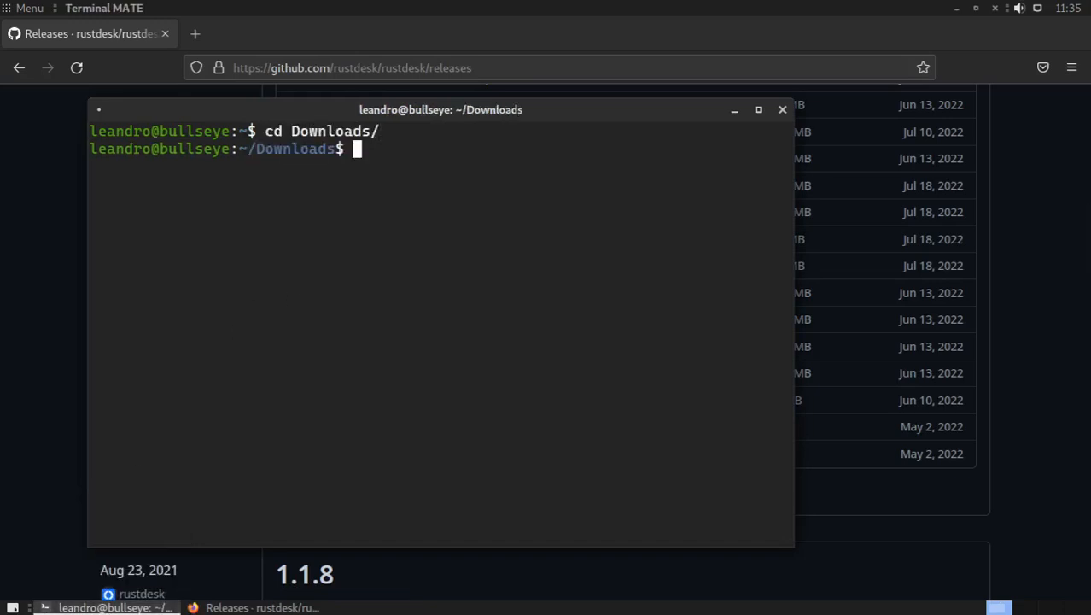
Step: Download the .deb from the copied link with wget, then list the files in Downloads on a cleared screen
key("ctrl+l")
type("wget")
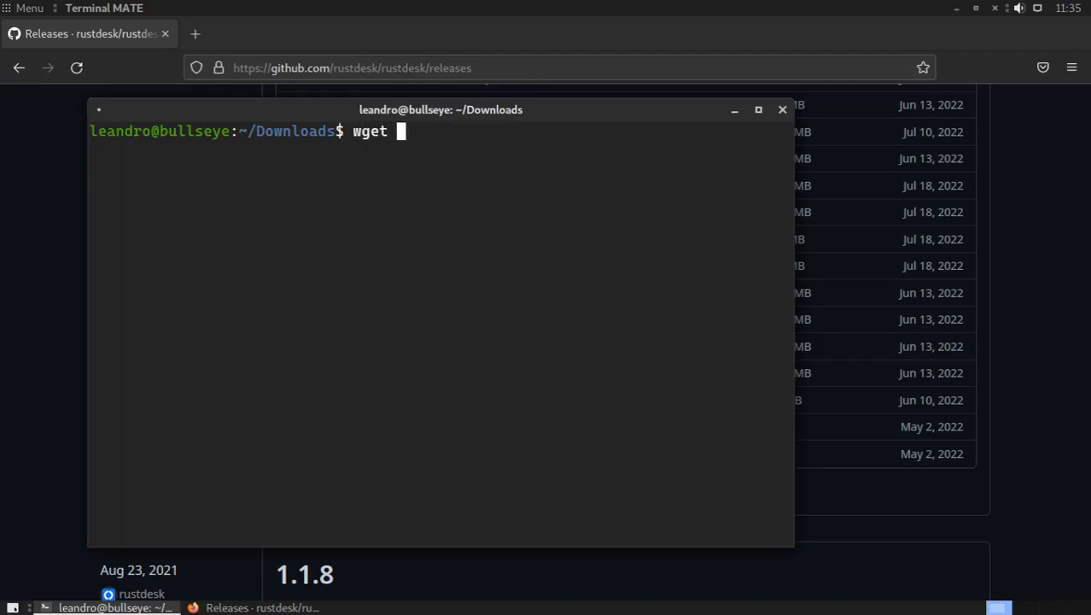
type("https://github.com/rustdesk/rustdesk/releases/download/1.1.9/rustdesk-1.1.9.deb")
key("Return")
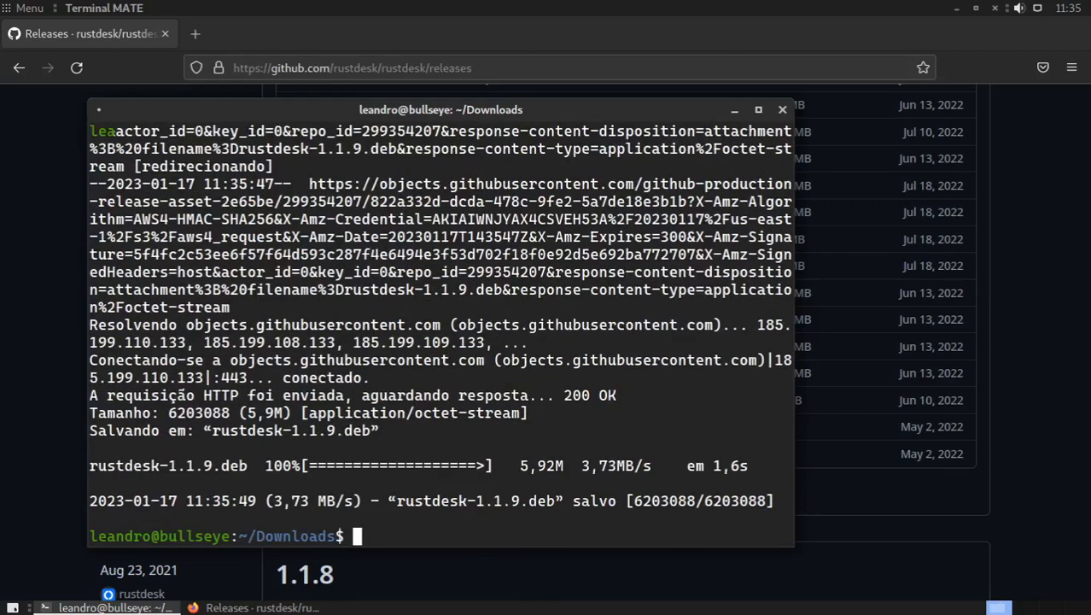
key("ctrl+l")
type("ls")
key("Return")
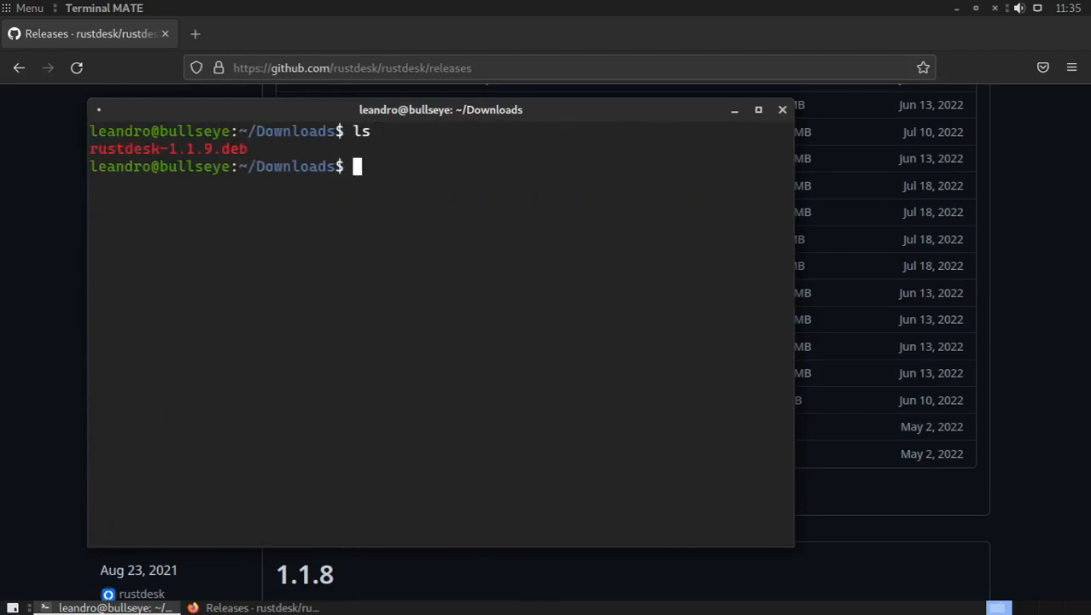
Step: Write the command sudo apt install ./rustdesk-1.1.9.deb at the prompt without running it
type("sudo apt in")
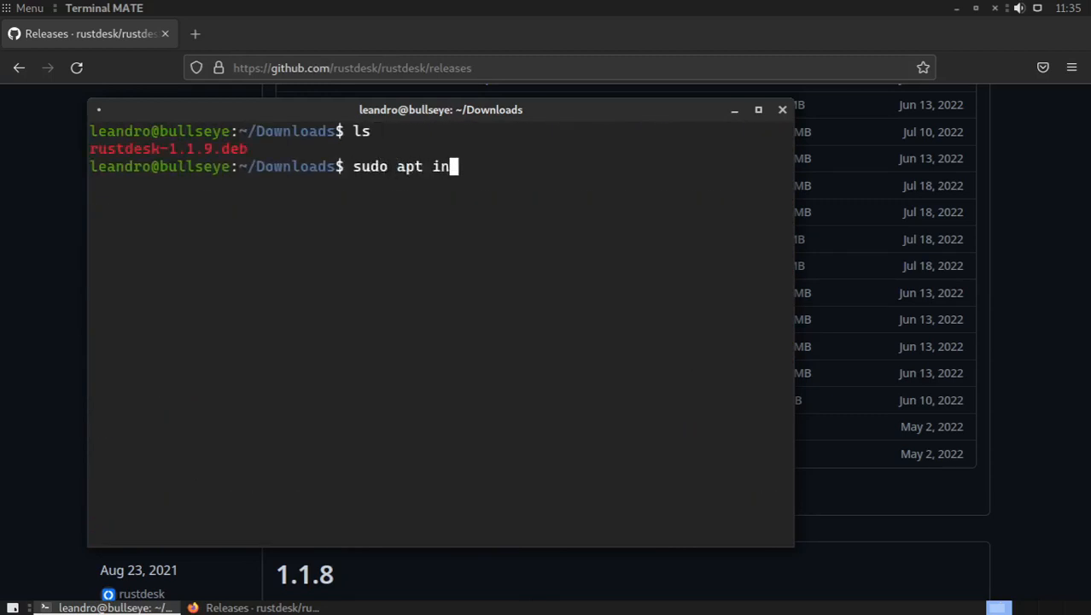
type("stall ./ru")
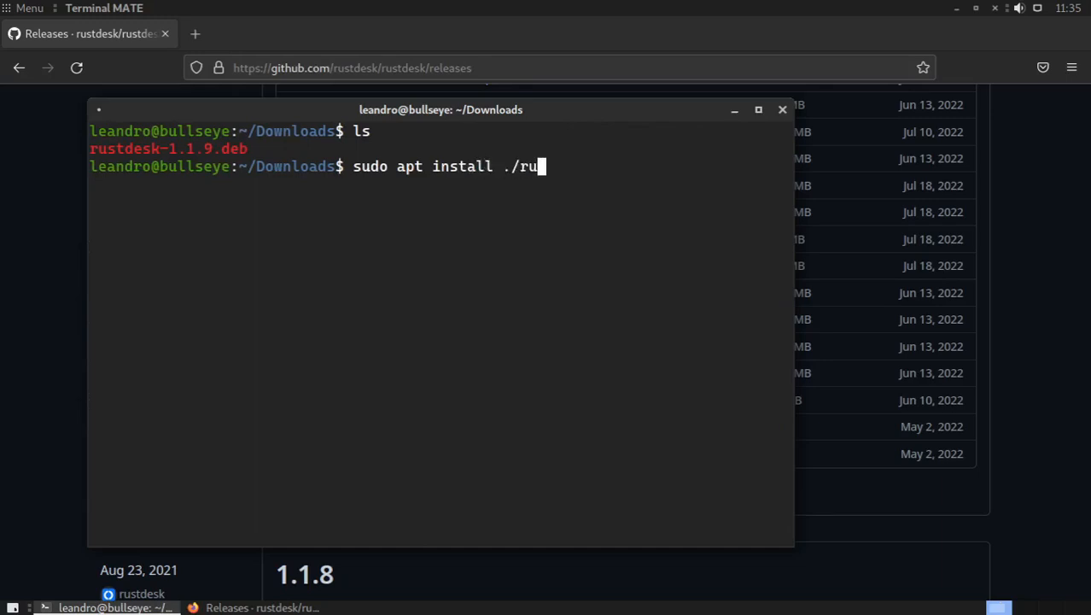
key("Tab")
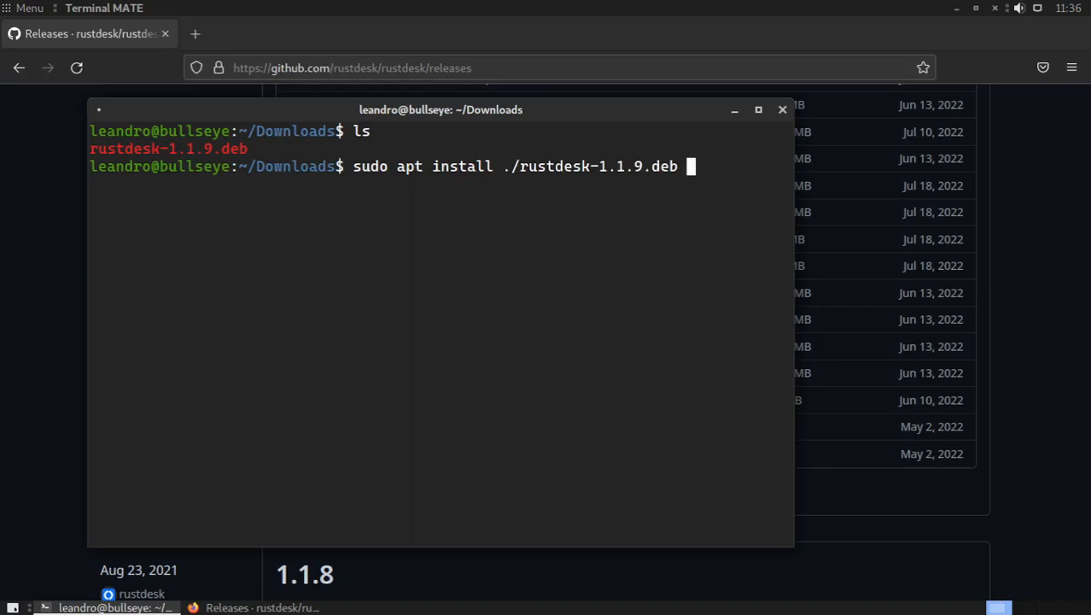
type("--dry-run")
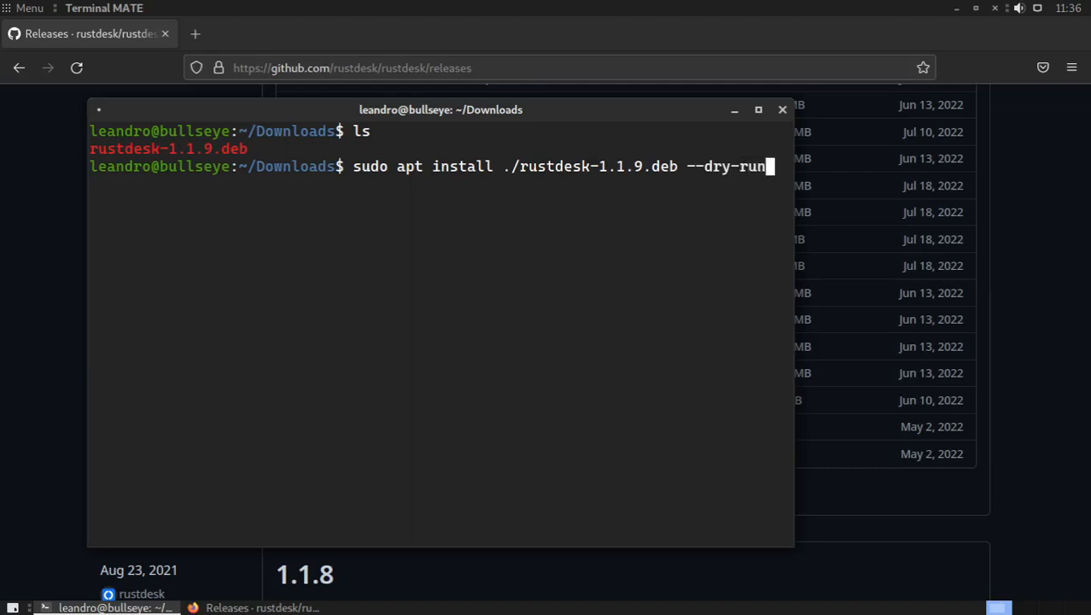
key("BackSpace")
key("BackSpace")
key("BackSpace")
key("BackSpace")
key("BackSpace")
key("BackSpace")
key("BackSpace")
key("BackSpace")
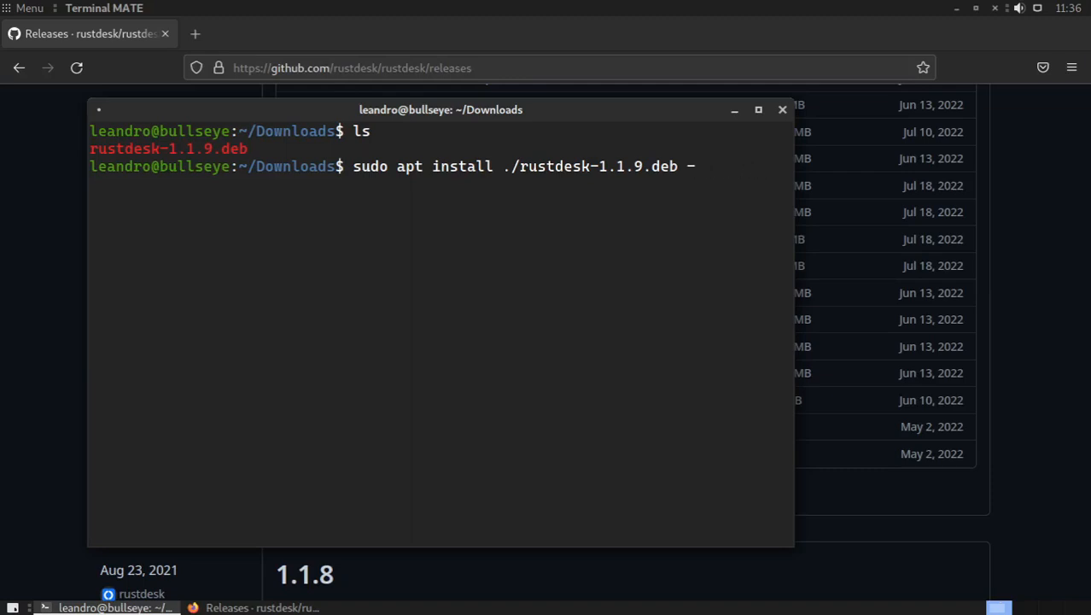
Step: Run the install command with the -s option as a simulation, entering the sudo password, and review the listed packages
type("s")
key("Return")
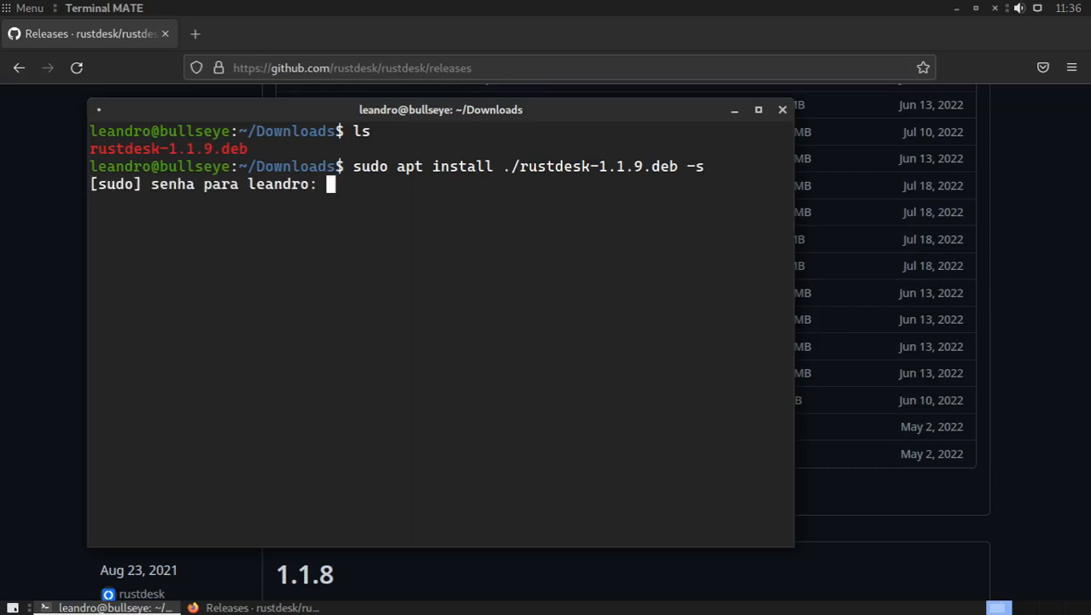
key("Return")
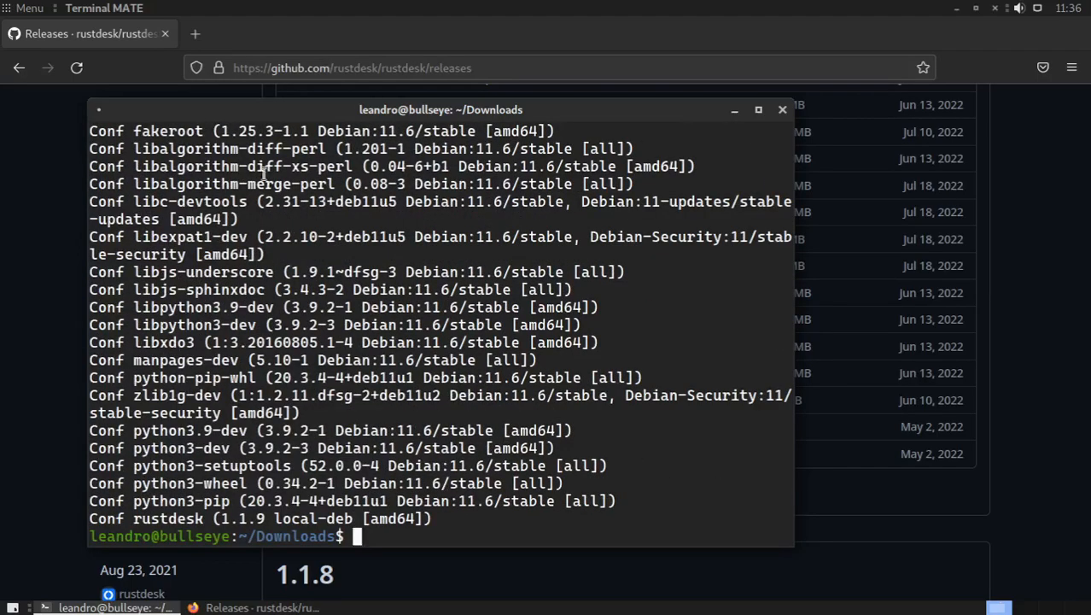
scroll(190, 323, "up", 4)
scroll(190, 322, "up", 2)
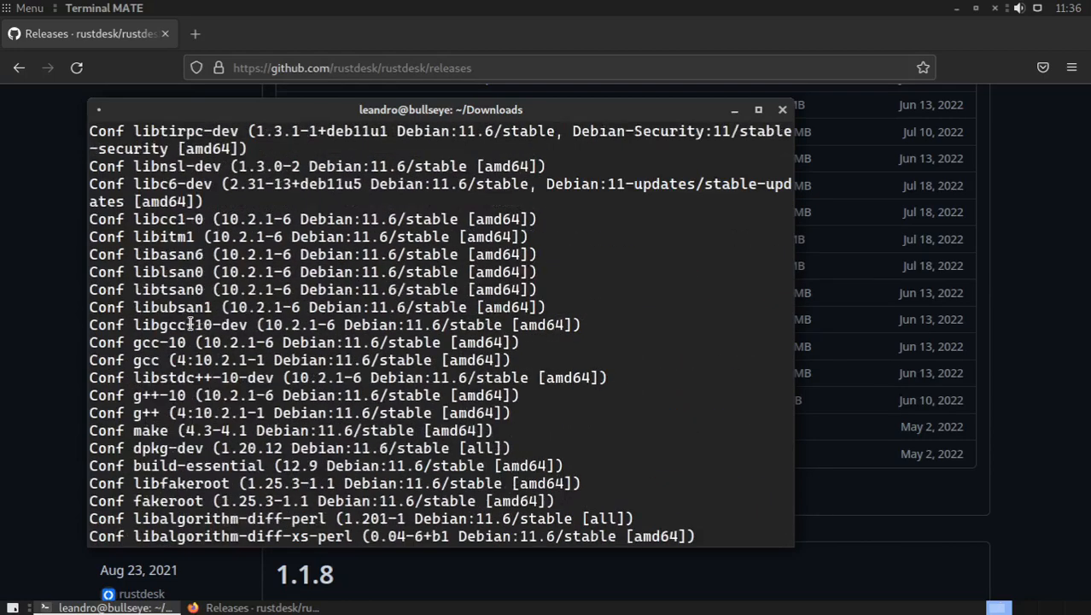
scroll(190, 323, "down", 10)
Step: Clear the screen and run sudo apt install ./rustdesk-1.1.9.deb without the simulation option, accepting the installation
key("ctrl+l")
key("Up")
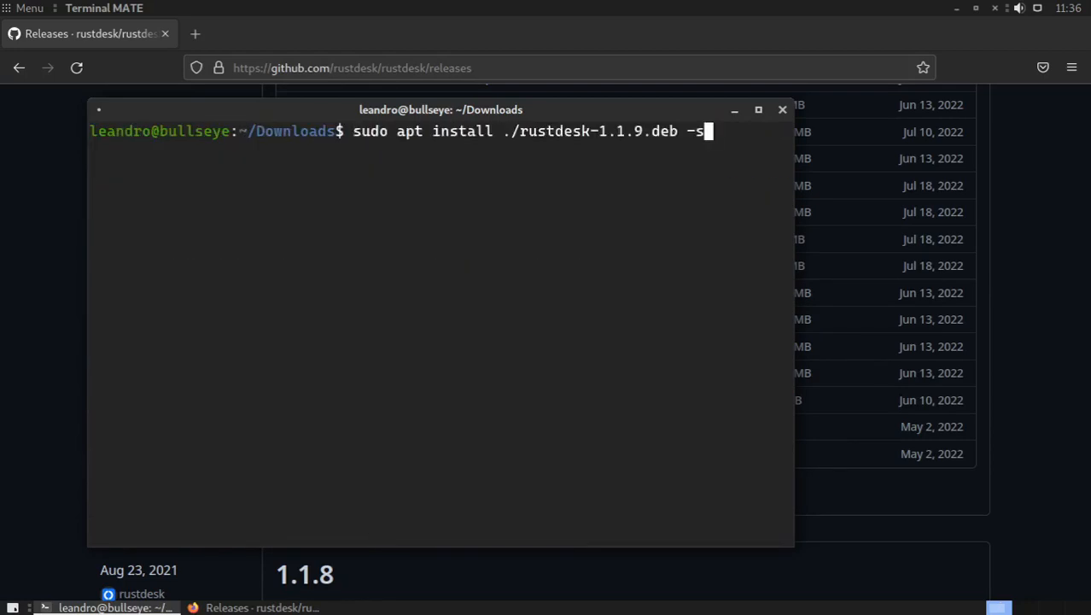
key("BackSpace")
key("BackSpace")
key("BackSpace")
key("Return")
key("Return")
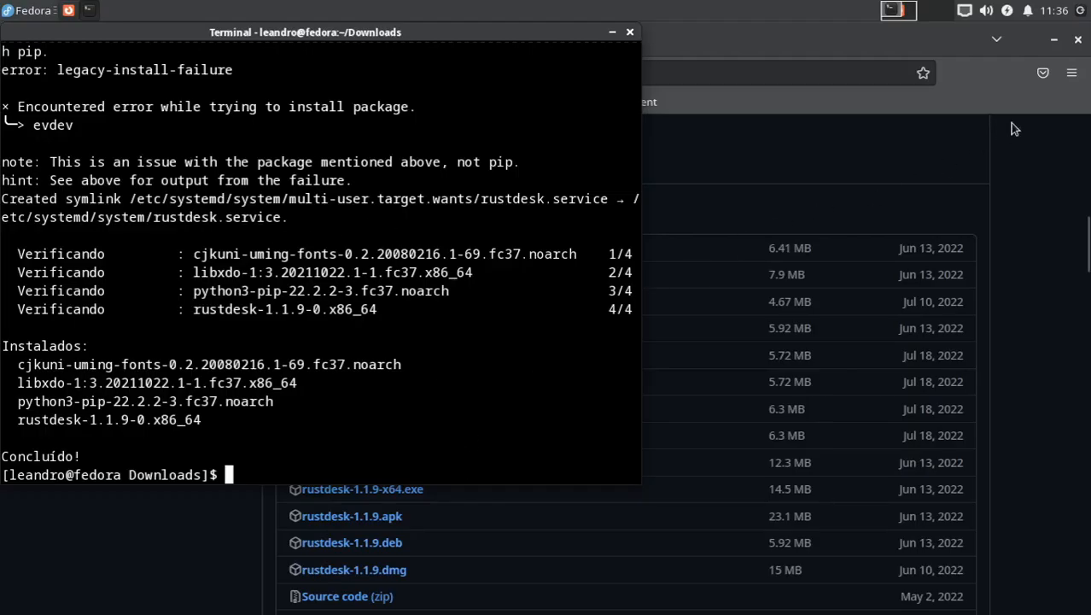
Step: On the Fedora machine, close the browser, move the terminal window off the desktop icons and clear its screen
left_click(1079, 40)
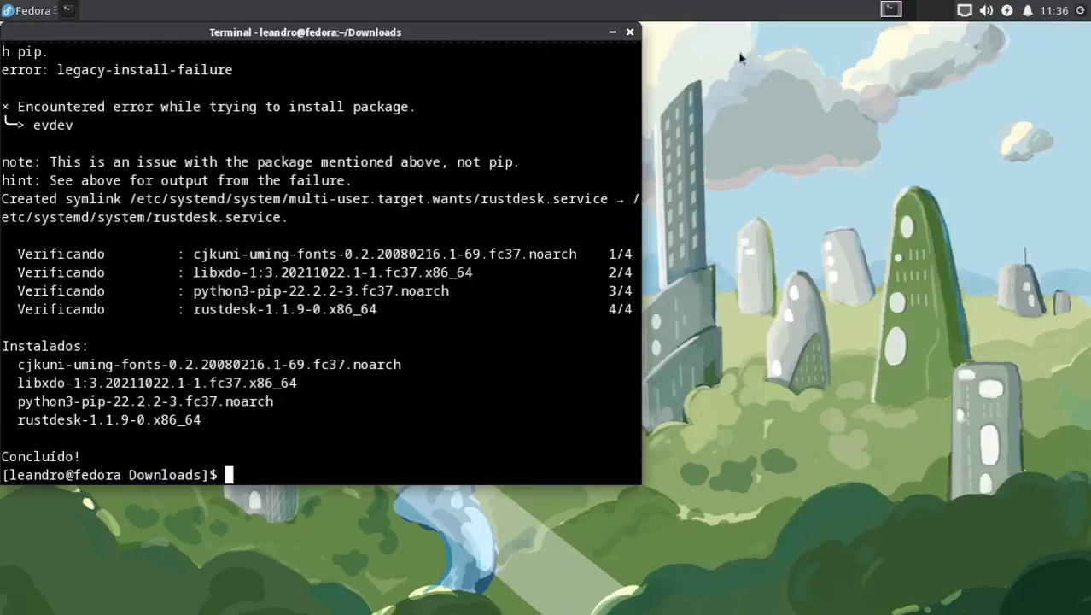
left_click_drag(537, 33, 893, 138)
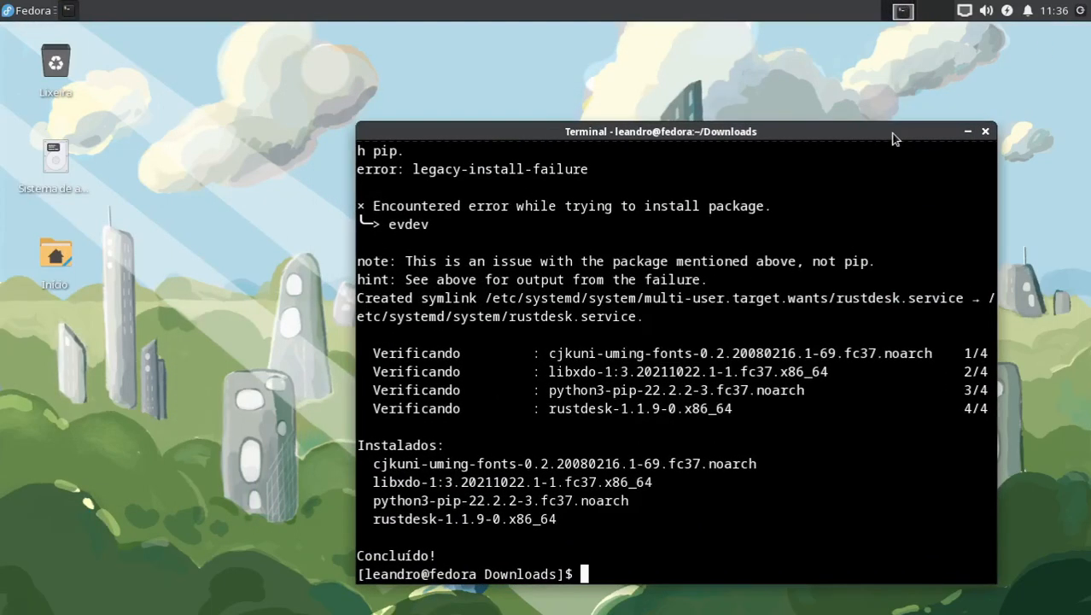
key("ctrl+l")
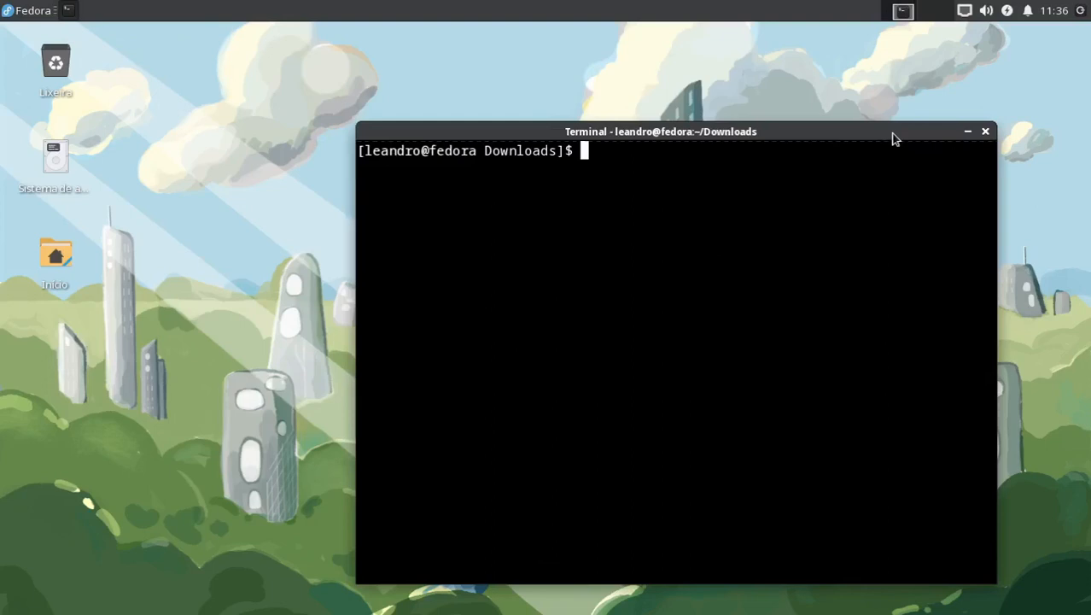
type("rustdesk")
key("BackSpace")
key("BackSpace")
key("BackSpace")
key("BackSpace")
key("BackSpace")
key("BackSpace")
key("BackSpace")
key("BackSpace")
Step: Find RustDesk by searching the applications for "rus", launch it and move its window clear of the terminal
key("super")
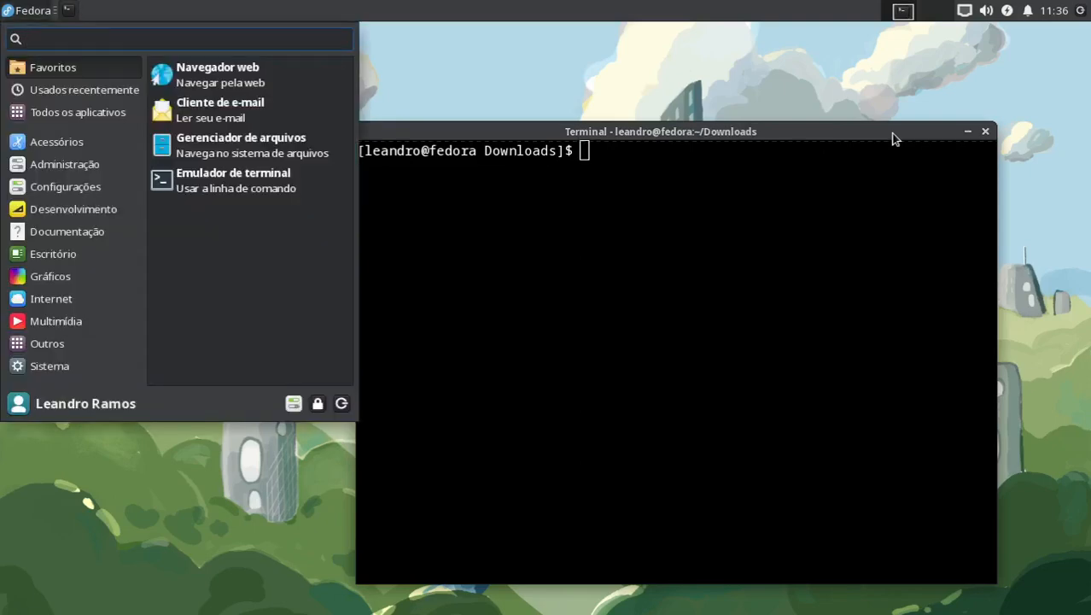
type("rus")
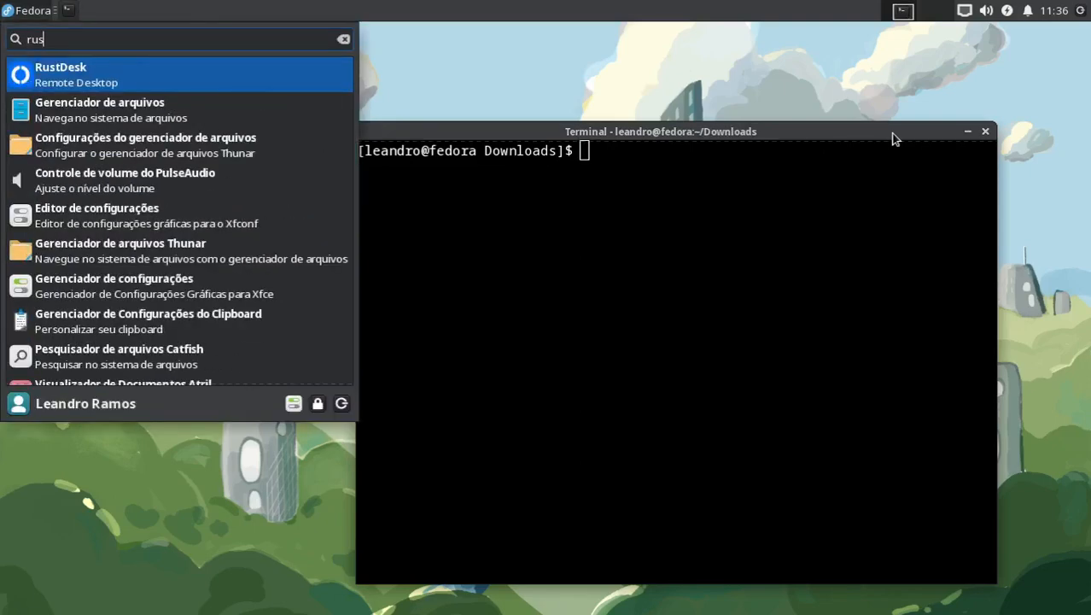
key("Return")
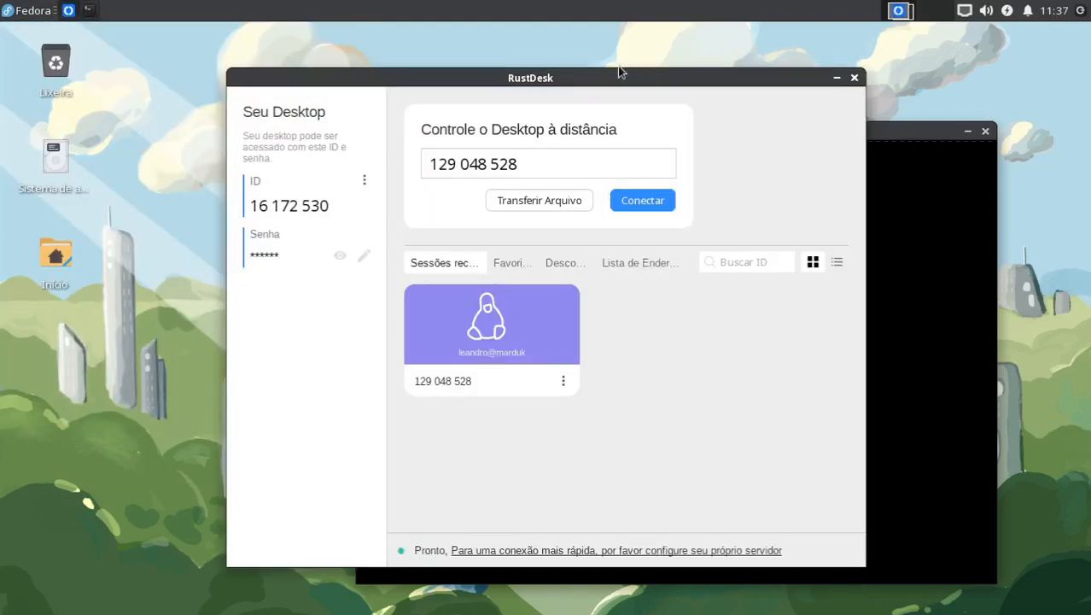
left_click_drag(607, 76, 413, 70)
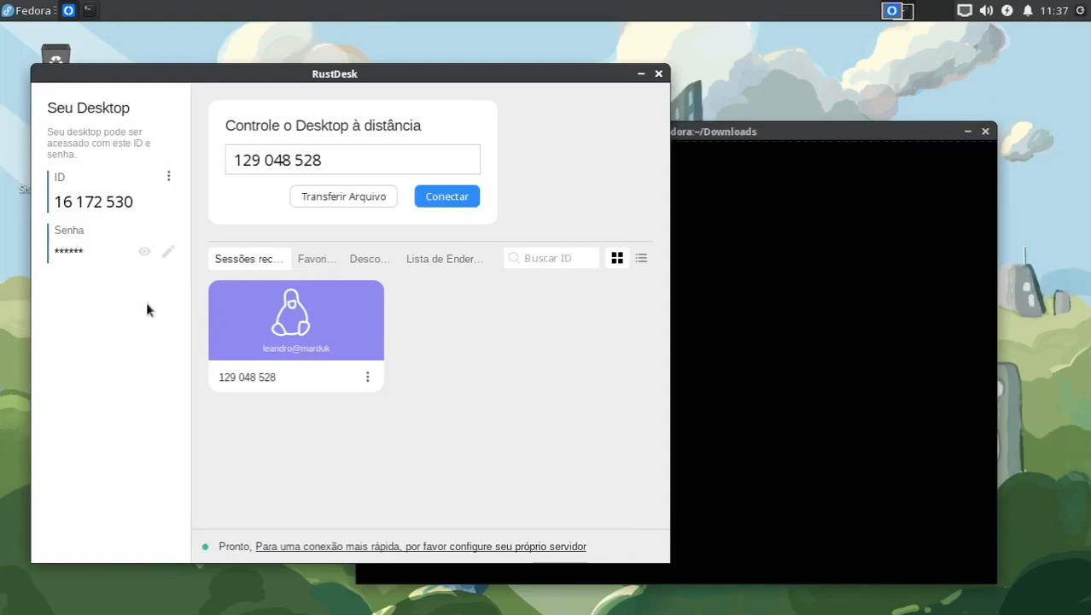
Step: Define a custom access password for this desktop in RustDesk, entering it in the password and confirmation fields
left_click(169, 253)
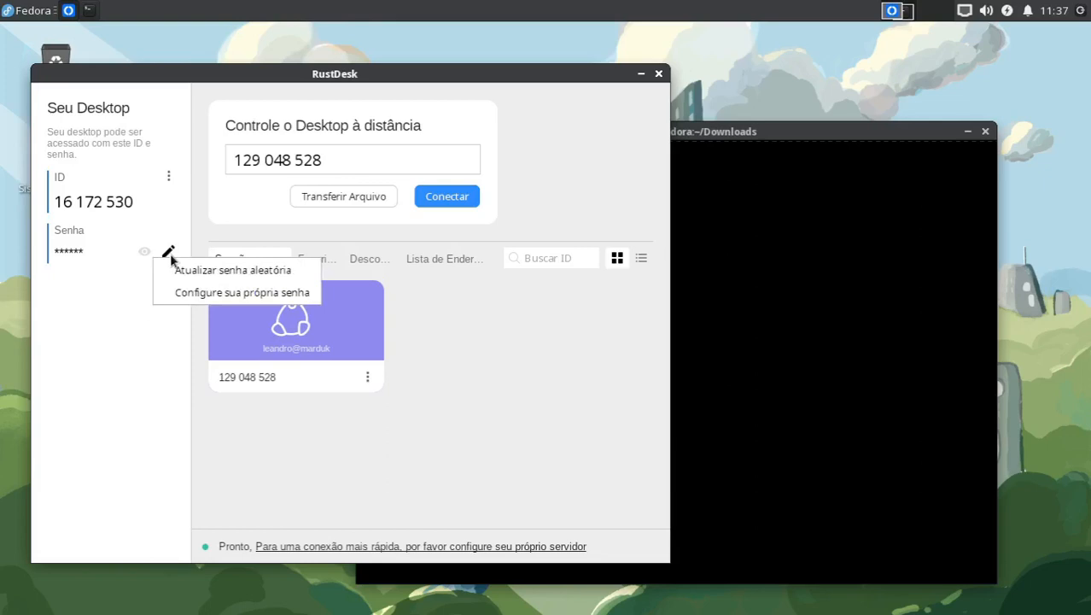
left_click(203, 292)
type("******")
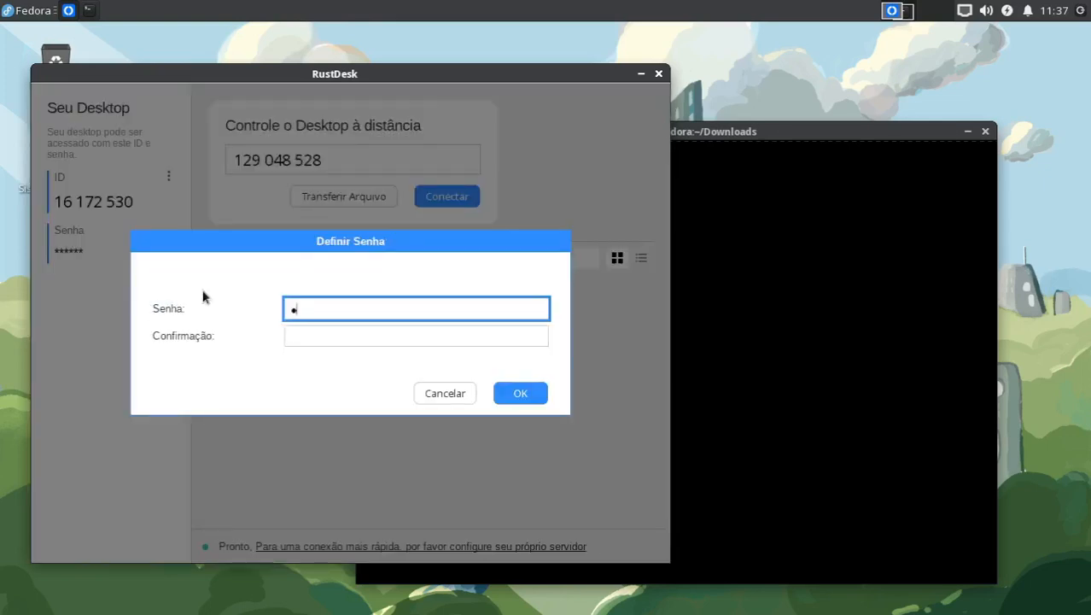
key("Tab")
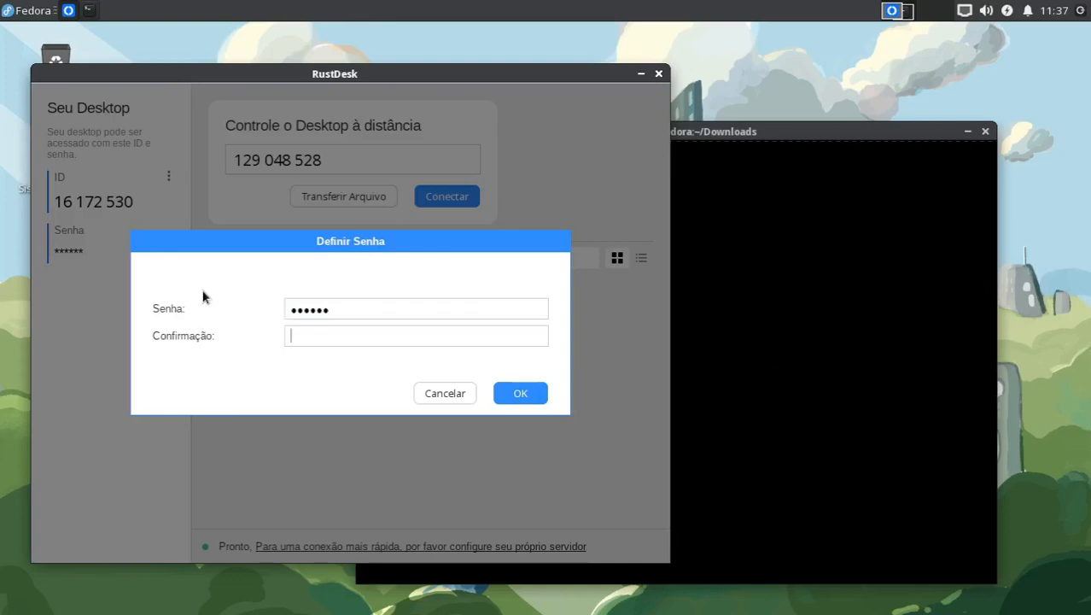
type("******")
left_click(524, 392)
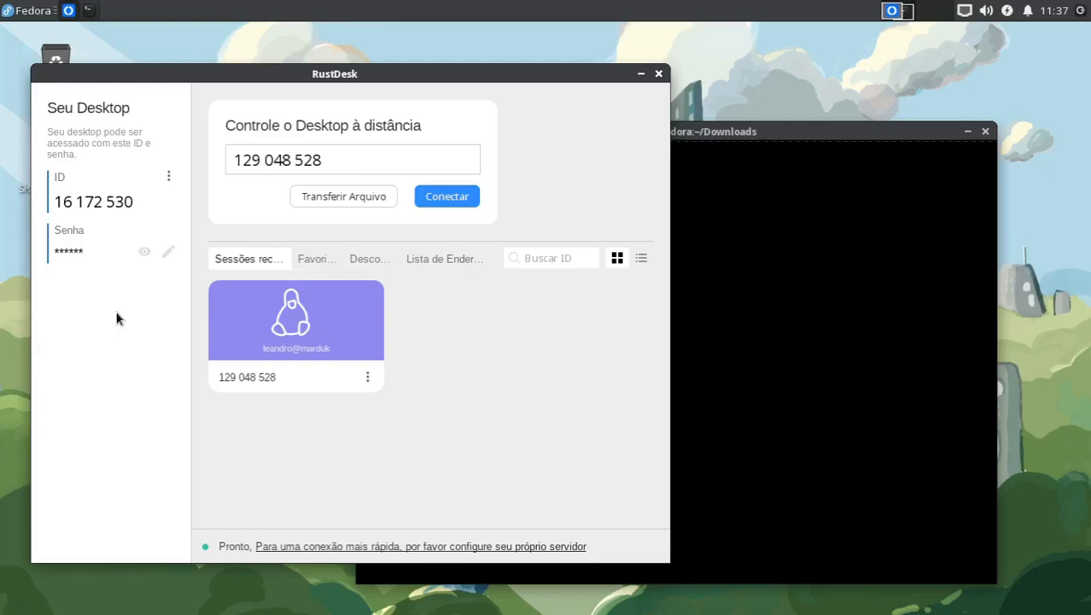
Step: Select the remote desktop ID, shift the terminal window slightly farther away and return to the RustDesk window
left_click_drag(339, 164, 219, 156)
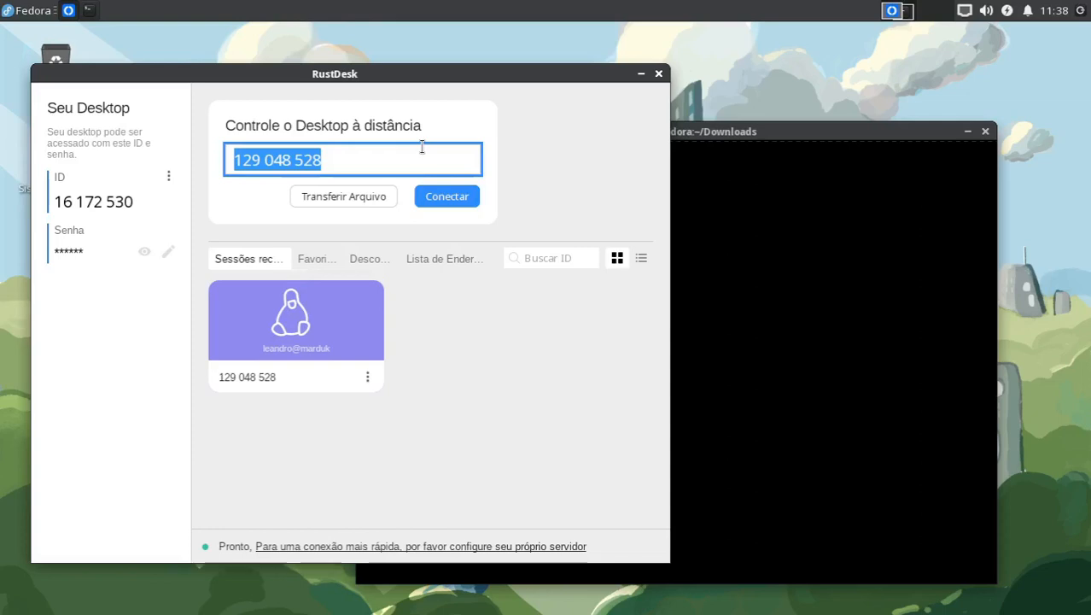
left_click(720, 145)
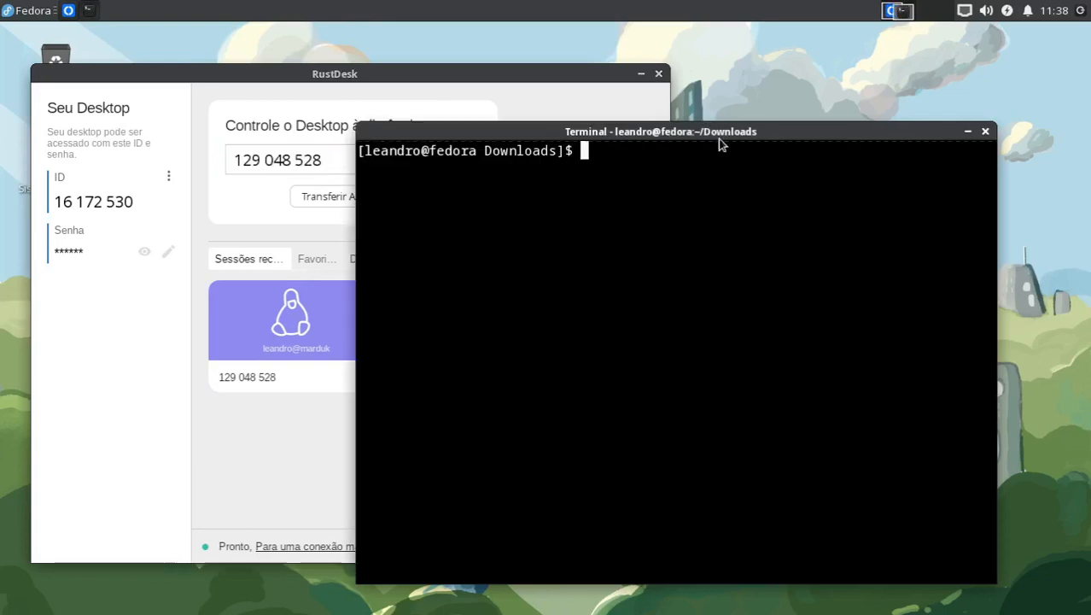
left_click_drag(748, 132, 816, 119)
left_click(428, 76)
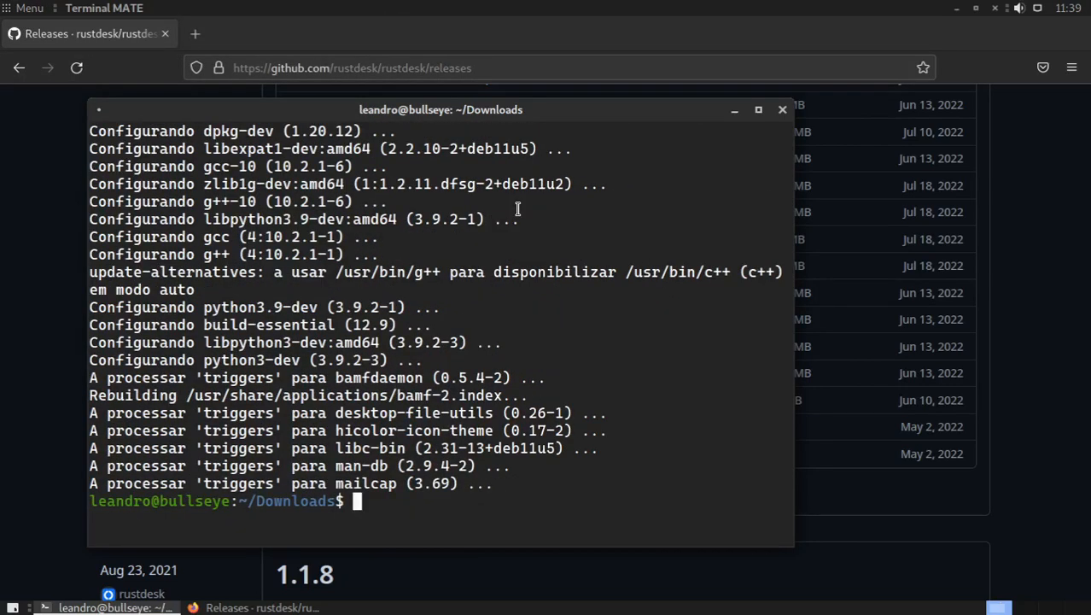
Step: Return to the browser on the Debian machine and open the main page of the rustdesk/rustdesk repository
left_click(536, 43)
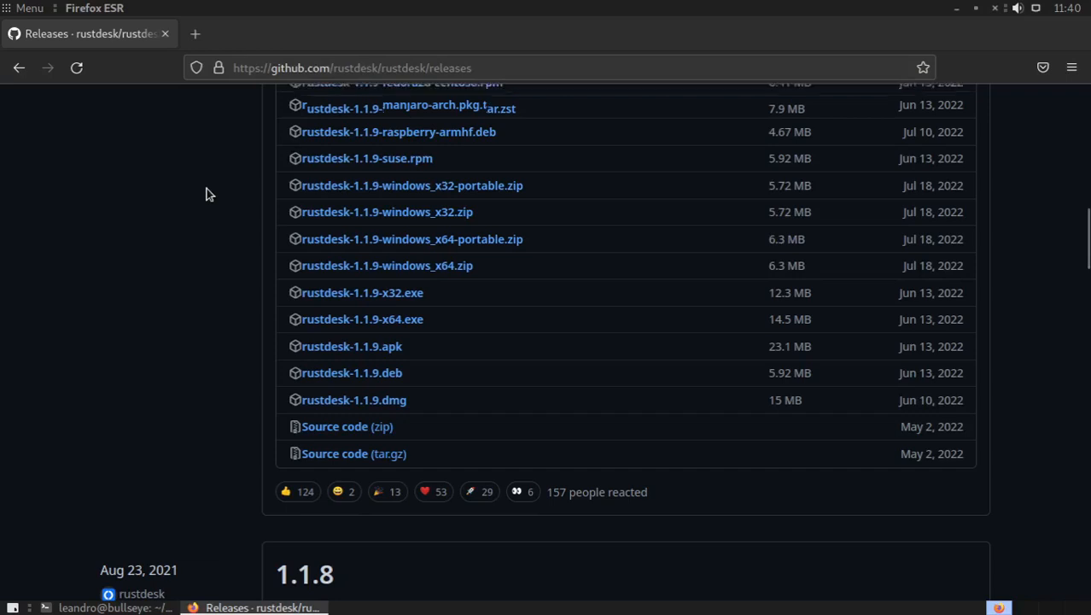
key("Home")
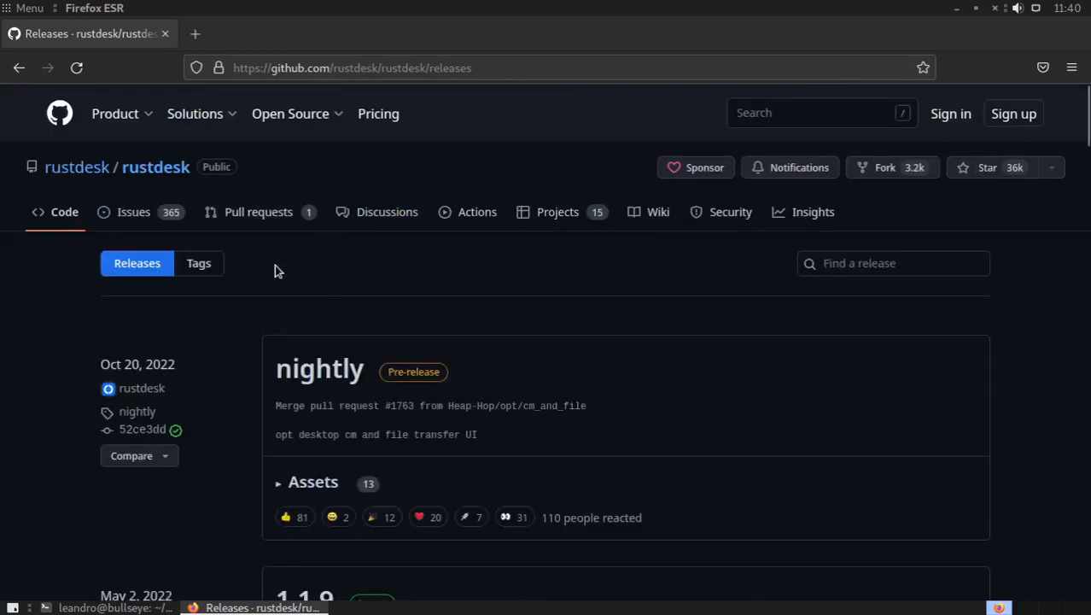
left_click(156, 168)
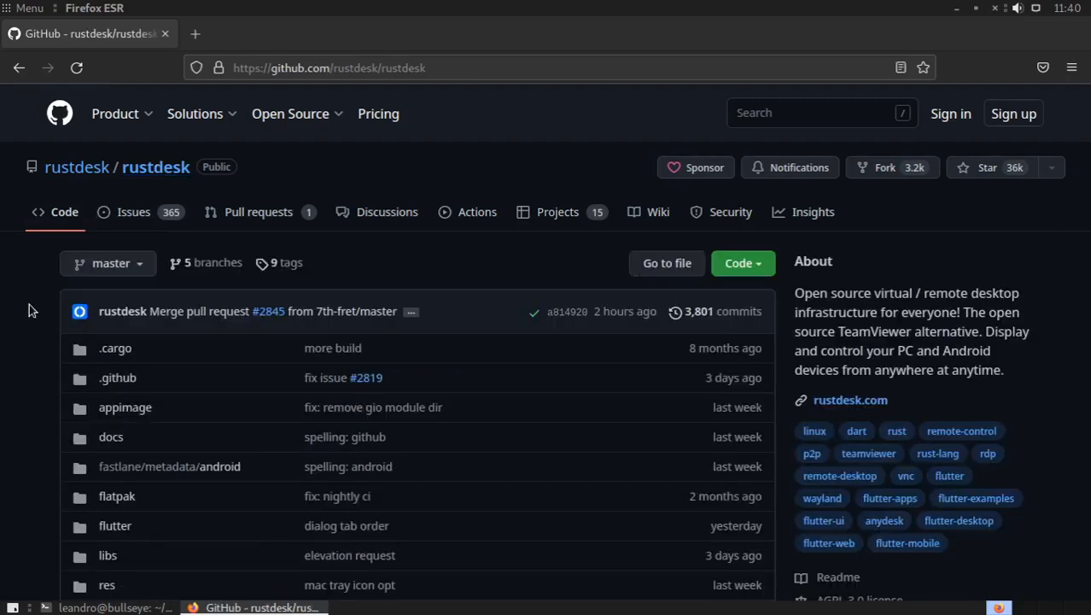
Step: Examine the repository's README, including the project description, download links, free public servers table and dependencies section
scroll(29, 309, "down", 10)
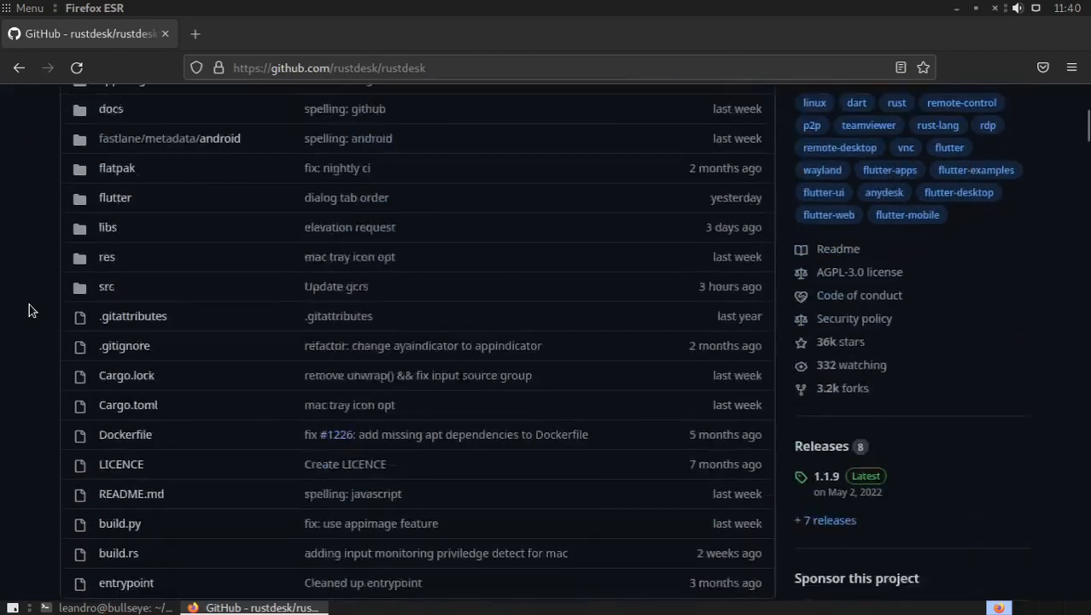
scroll(29, 307, "down", 11)
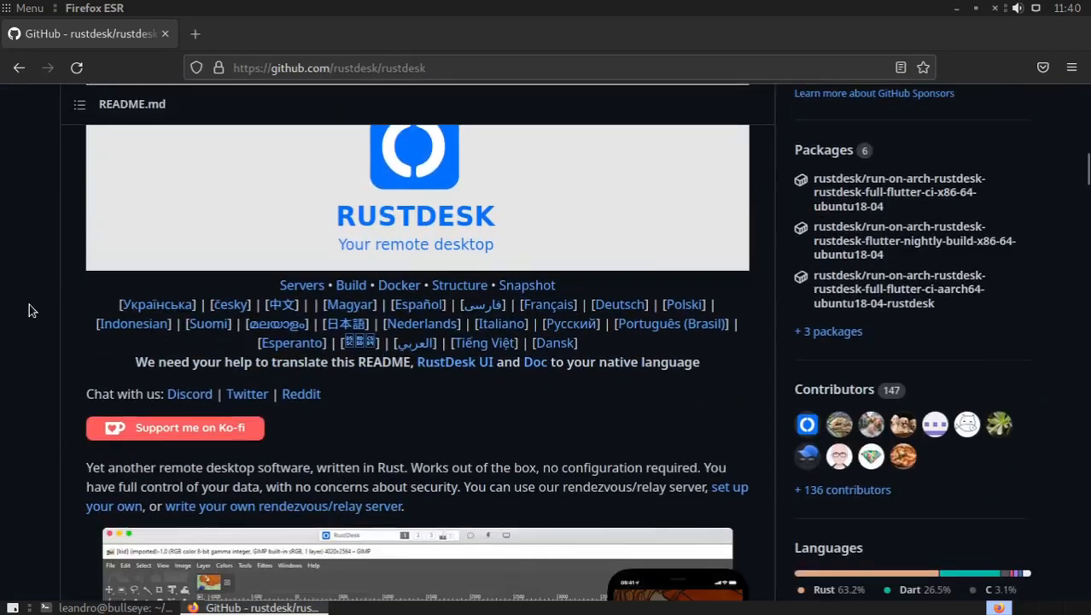
scroll(29, 310, "down", 6)
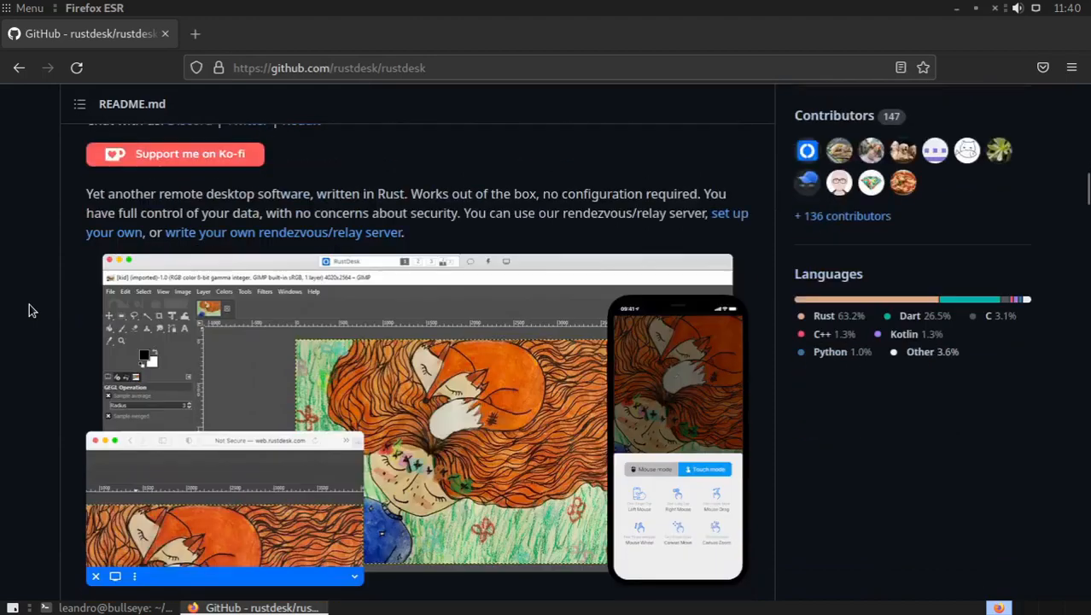
scroll(29, 310, "down", 4)
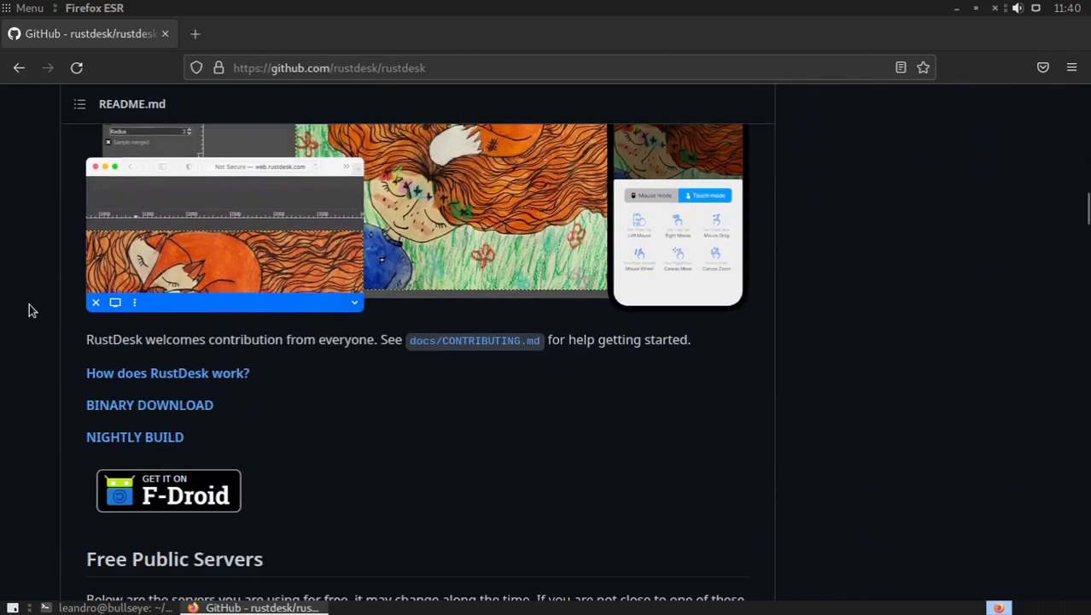
scroll(29, 310, "down", 2)
scroll(30, 310, "down", 8)
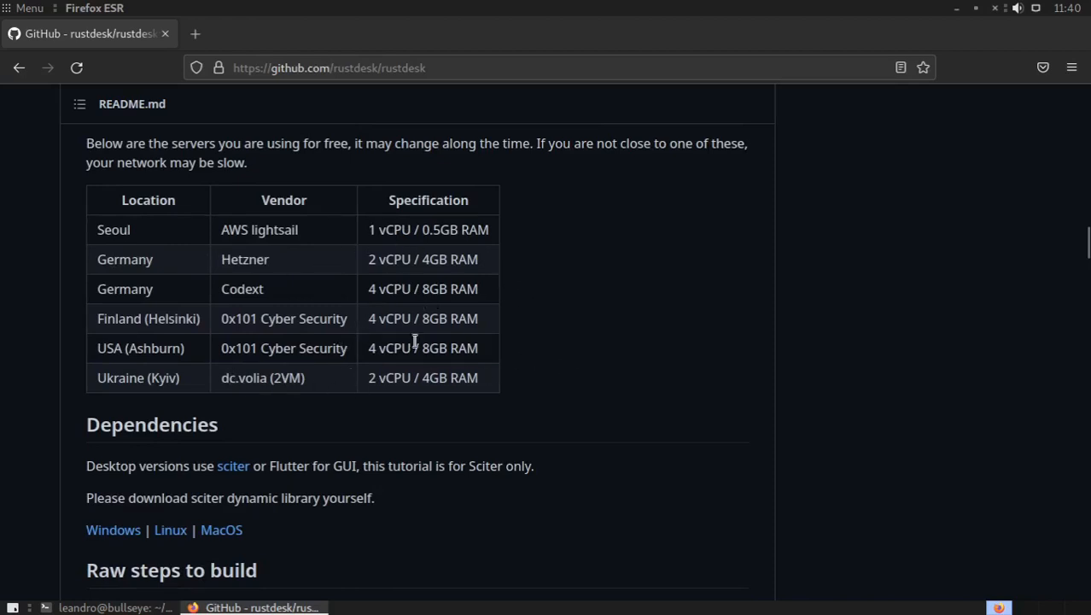
scroll(52, 338, "down", 2)
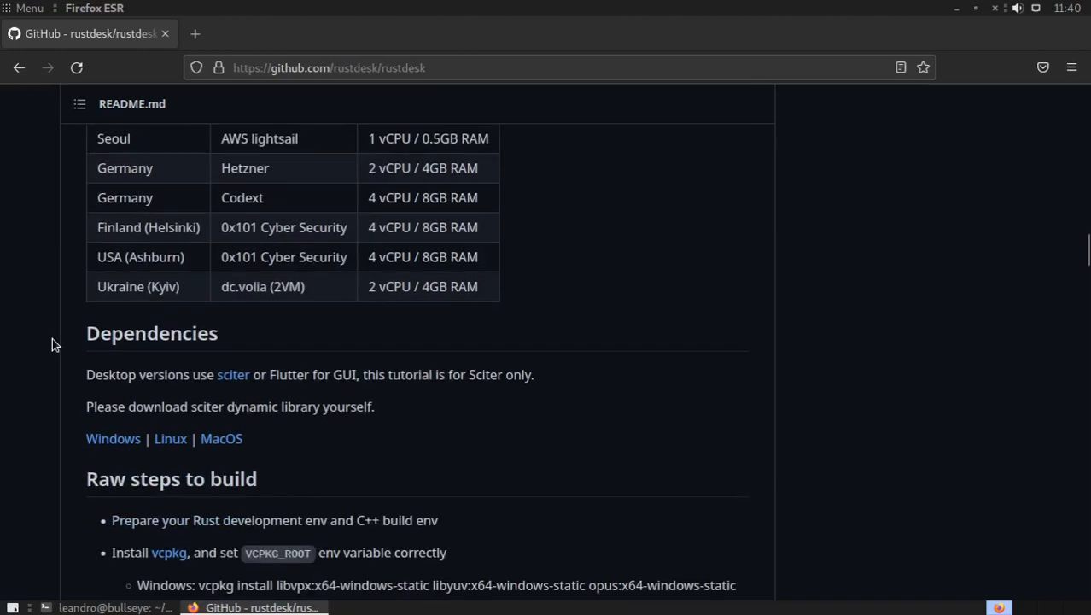
scroll(52, 338, "up", 2)
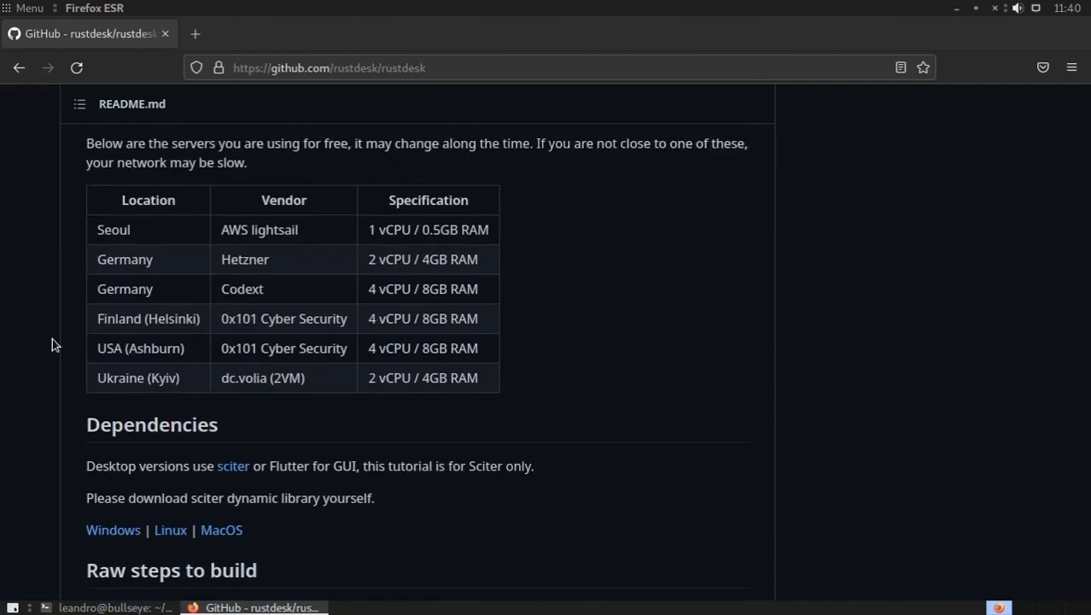
scroll(52, 338, "up", 2)
scroll(52, 344, "up", 4)
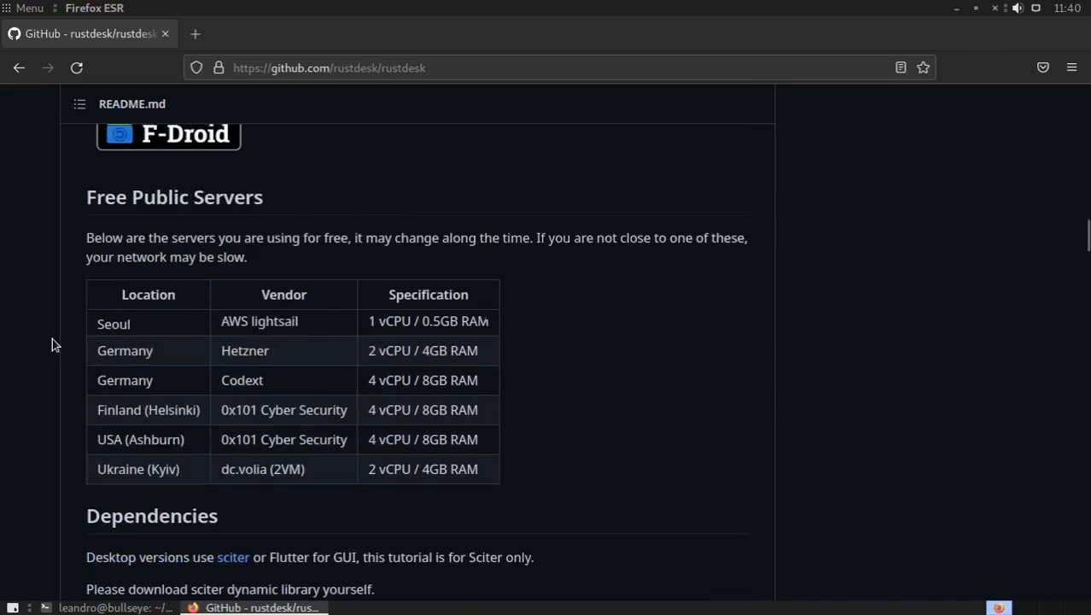
scroll(52, 344, "up", 12)
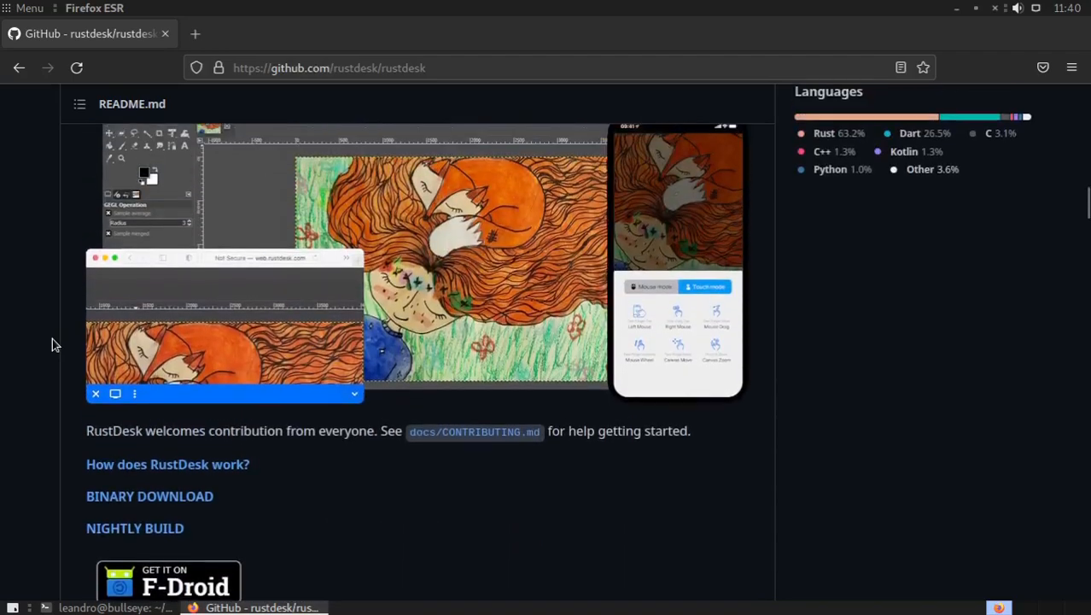
scroll(52, 338, "up", 8)
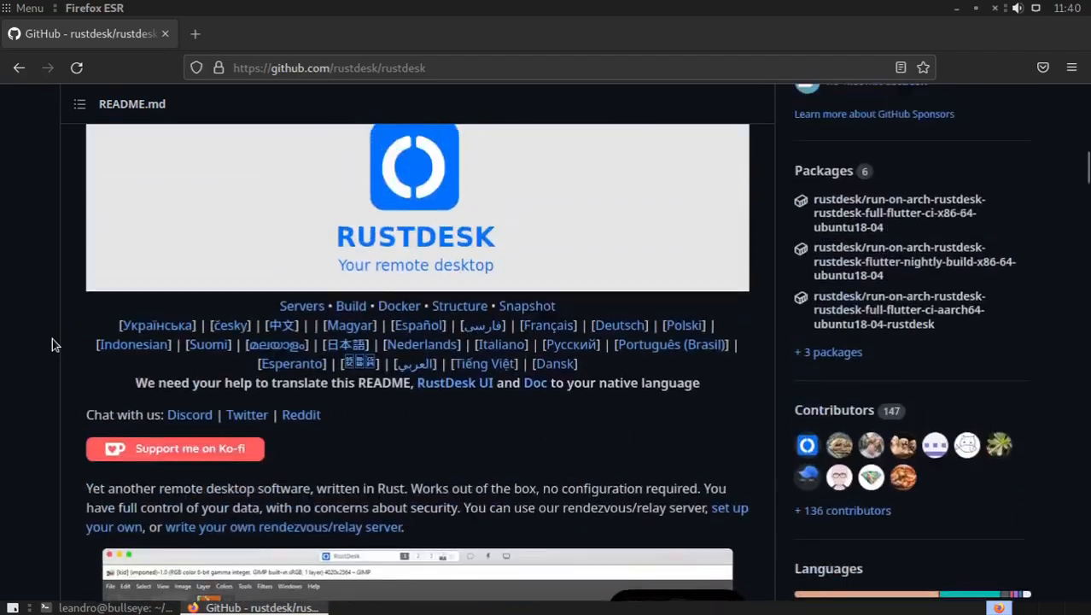
scroll(52, 344, "up", 14)
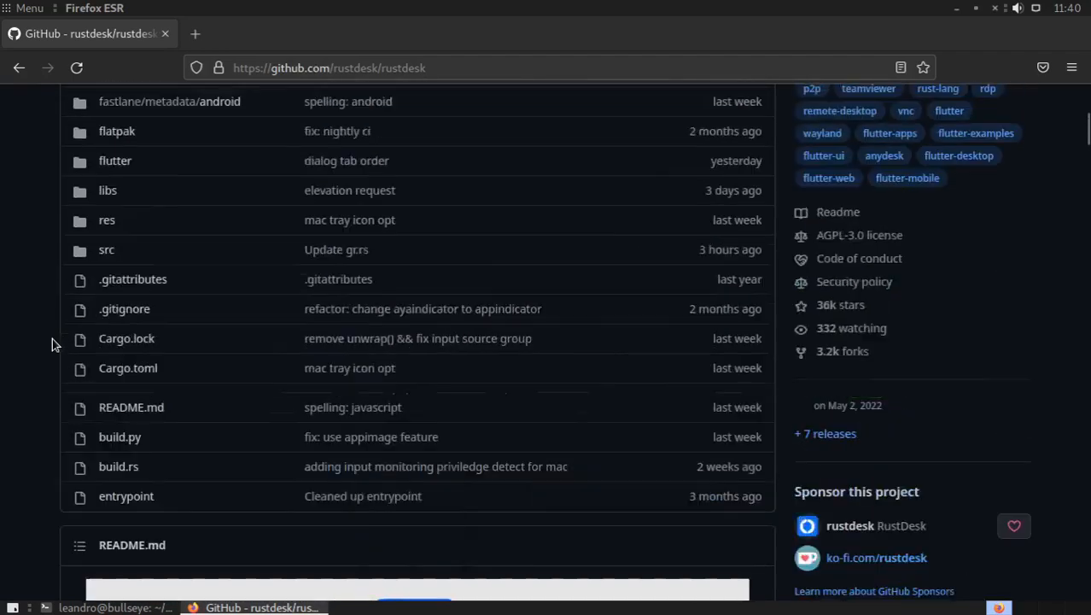
scroll(52, 344, "up", 2)
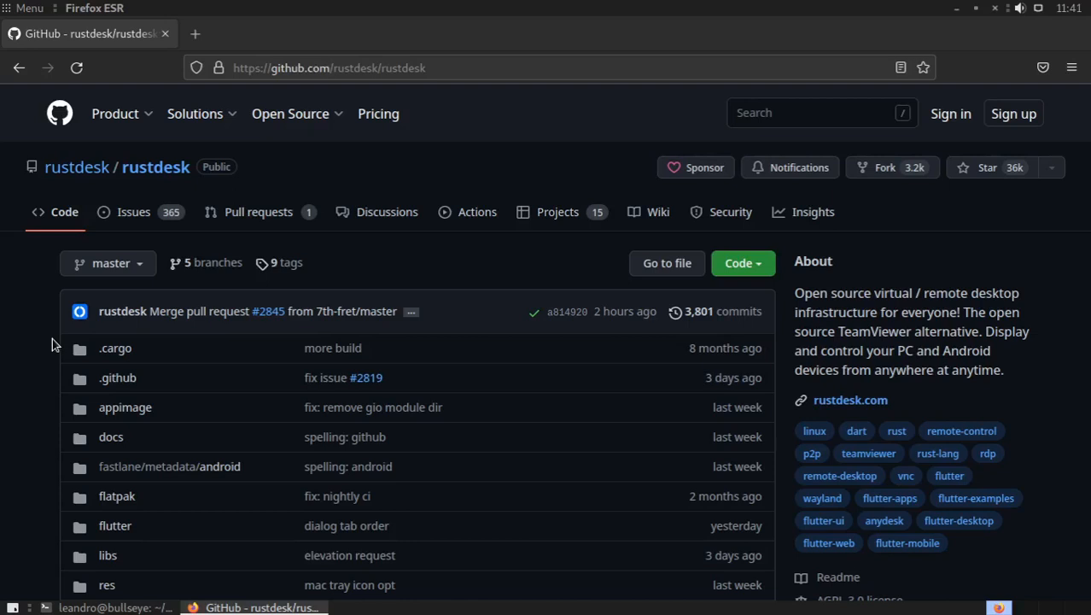
Step: Close the repository page with its browser and minimize the terminal window on the Debian machine
left_click(166, 34)
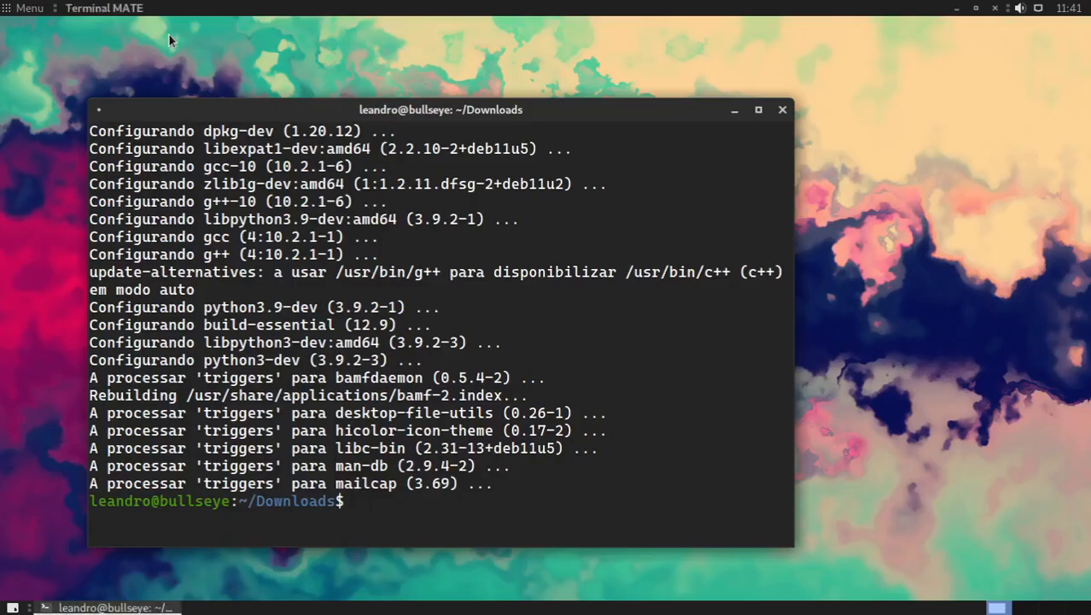
left_click(734, 110)
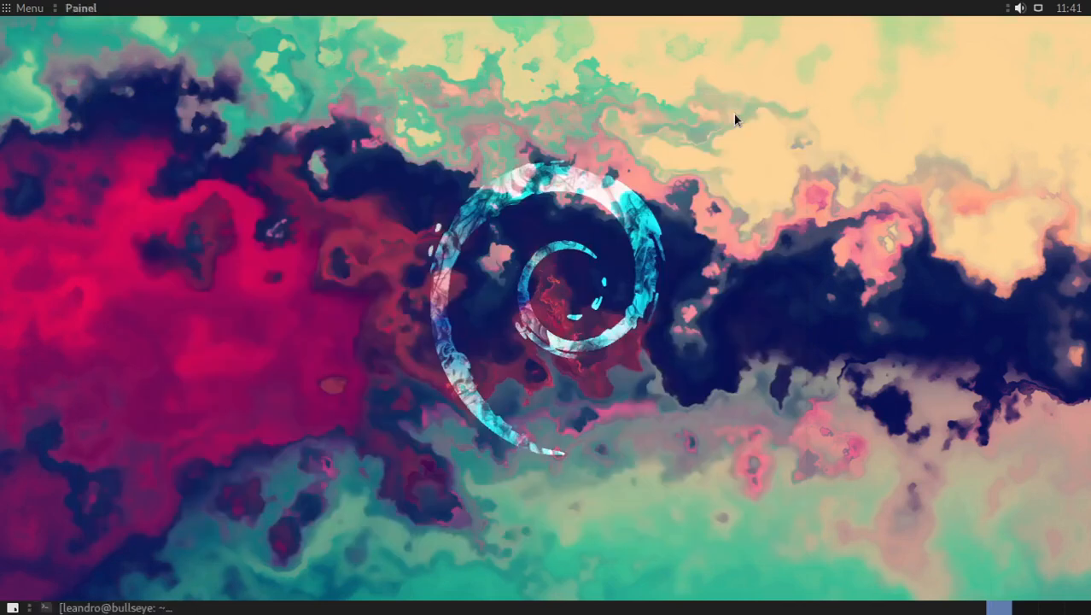
Step: Find RustDesk by searching the Debian applications for "rust", launch it and reveal its access password
key("super")
type("rust")
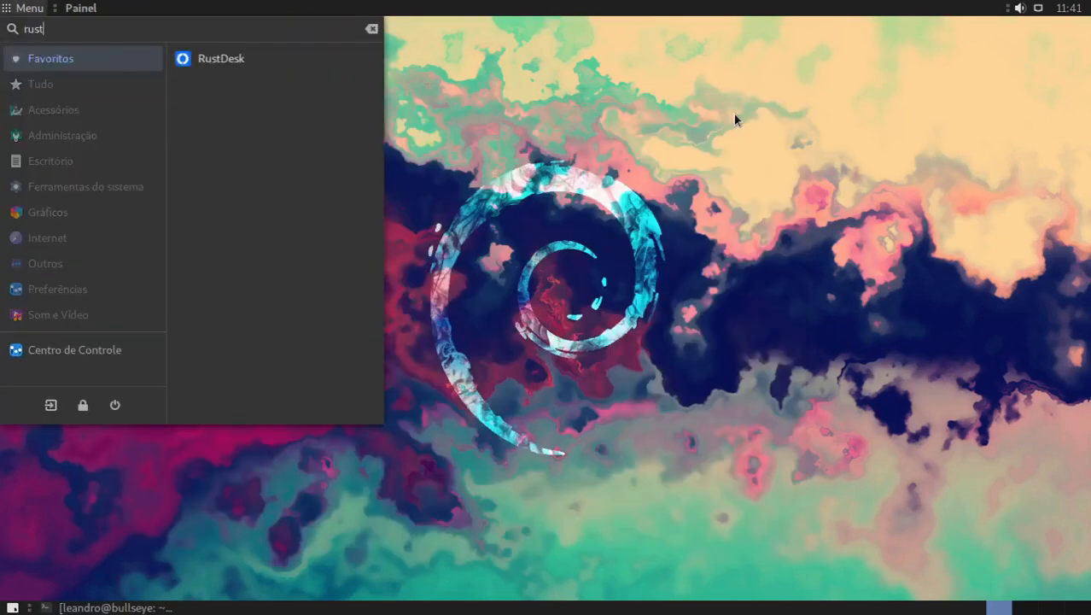
key("Return")
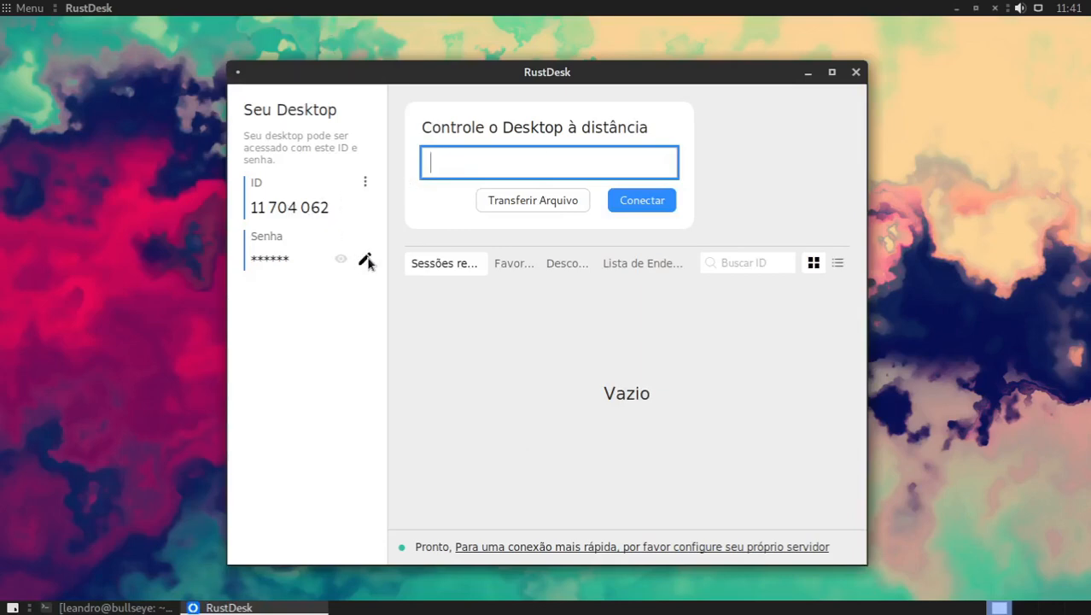
left_click(340, 259)
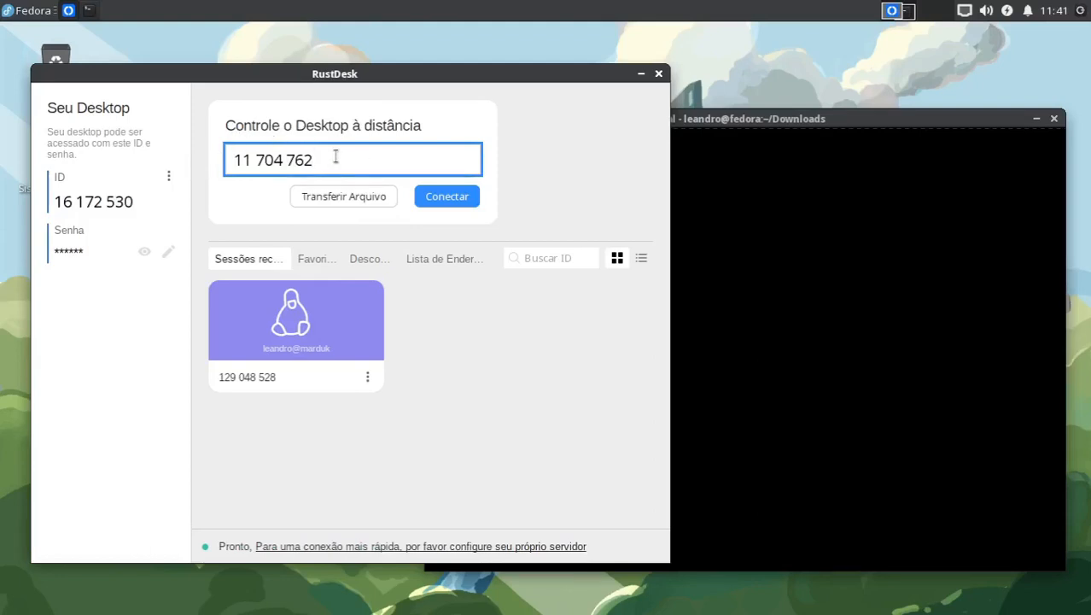
Step: Try to connect from Fedora with the entered remote ID, check the ID on Debian and dismiss the connection error
left_click(445, 197)
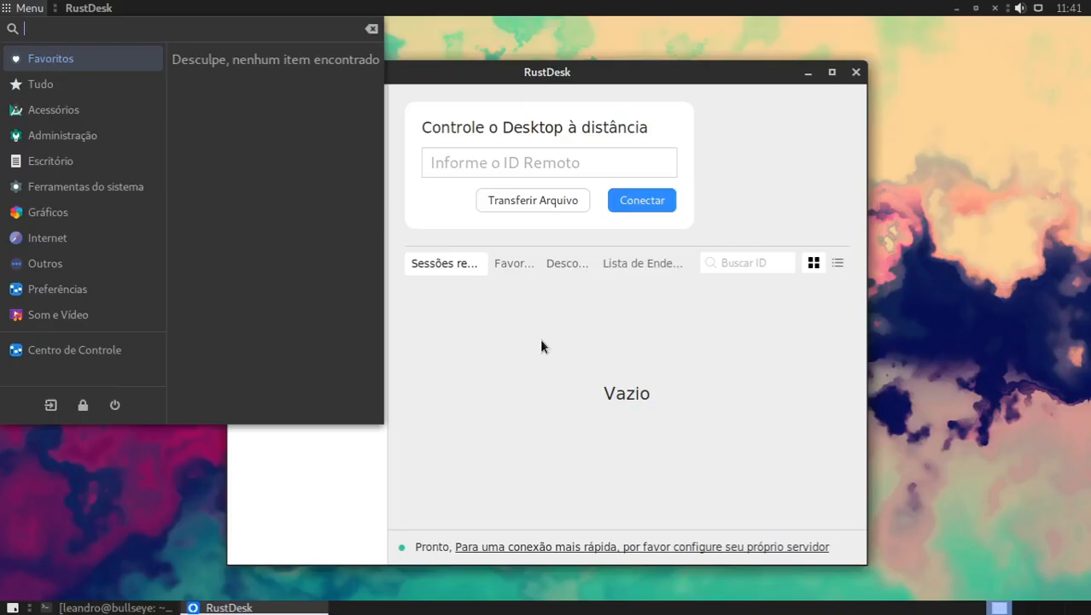
left_click(589, 315)
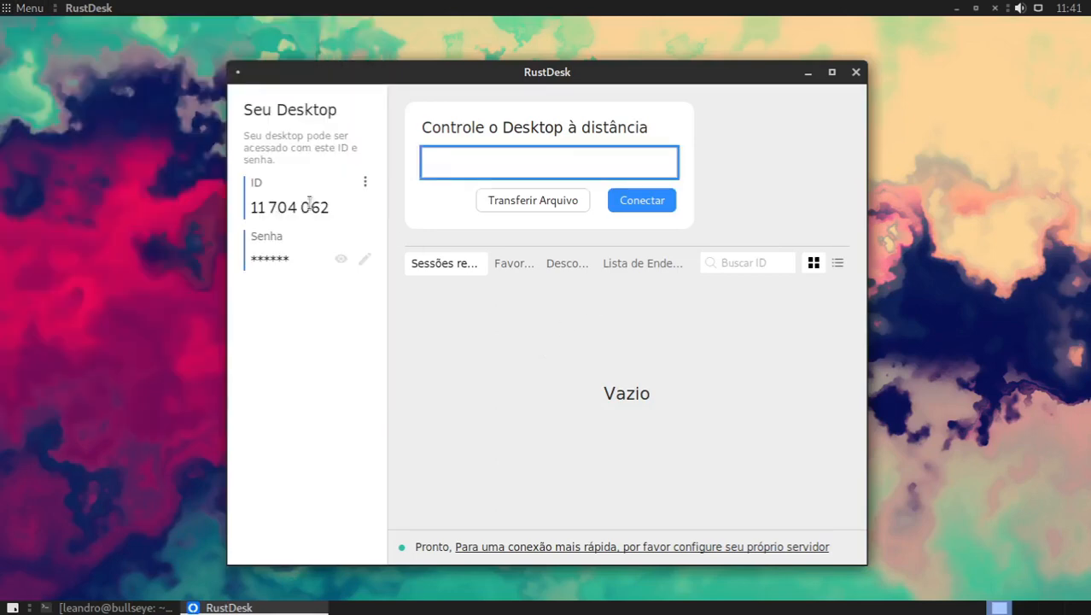
left_click(470, 333)
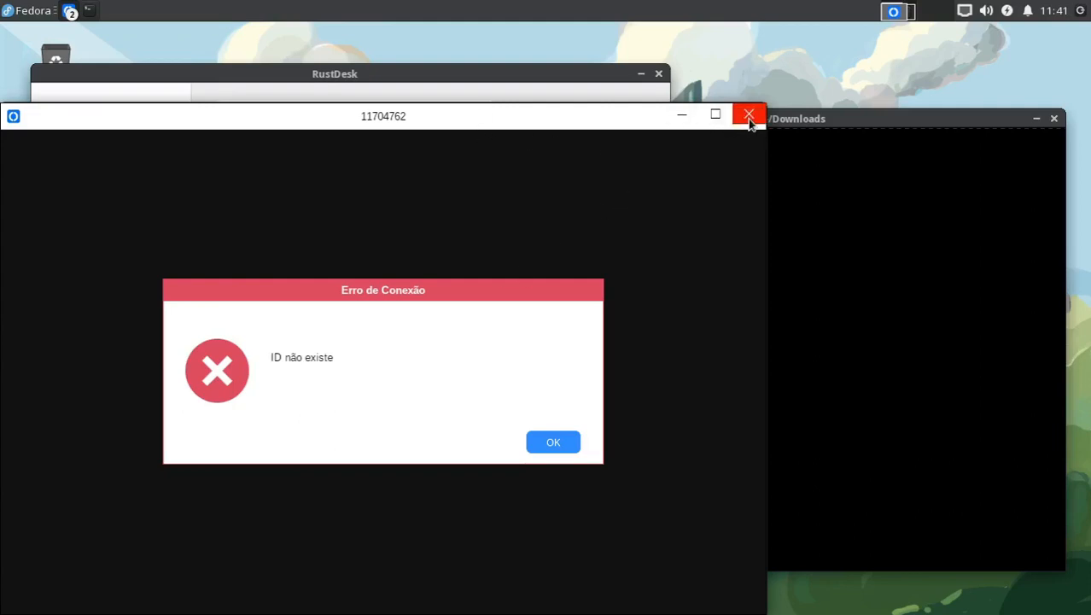
left_click(565, 442)
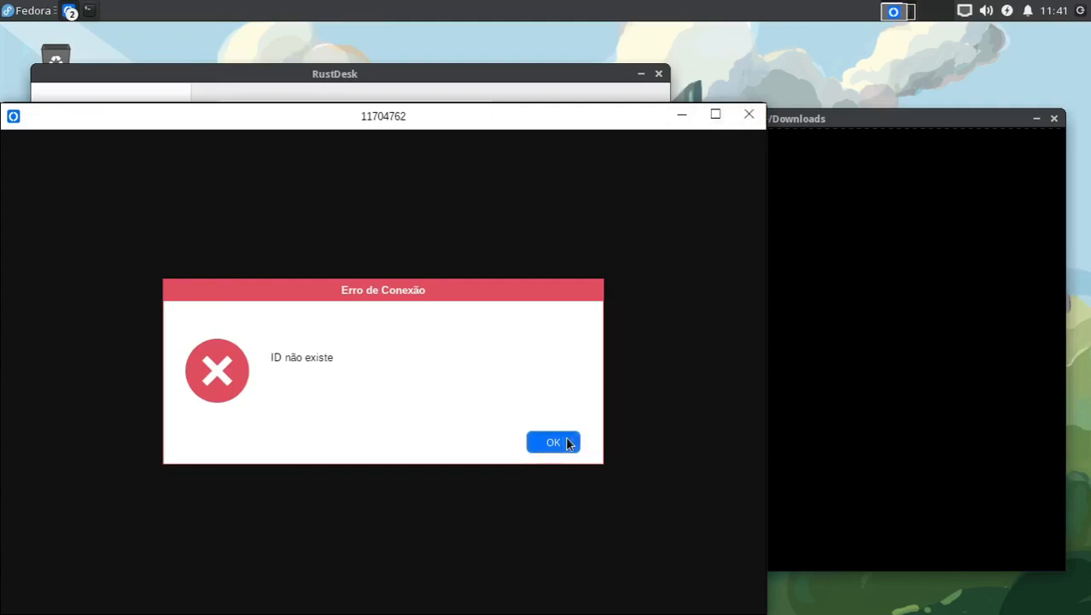
Step: Correct the wrong digit in the remote desktop ID to match the Debian machine's ID and connect from Fedora
left_click(294, 155)
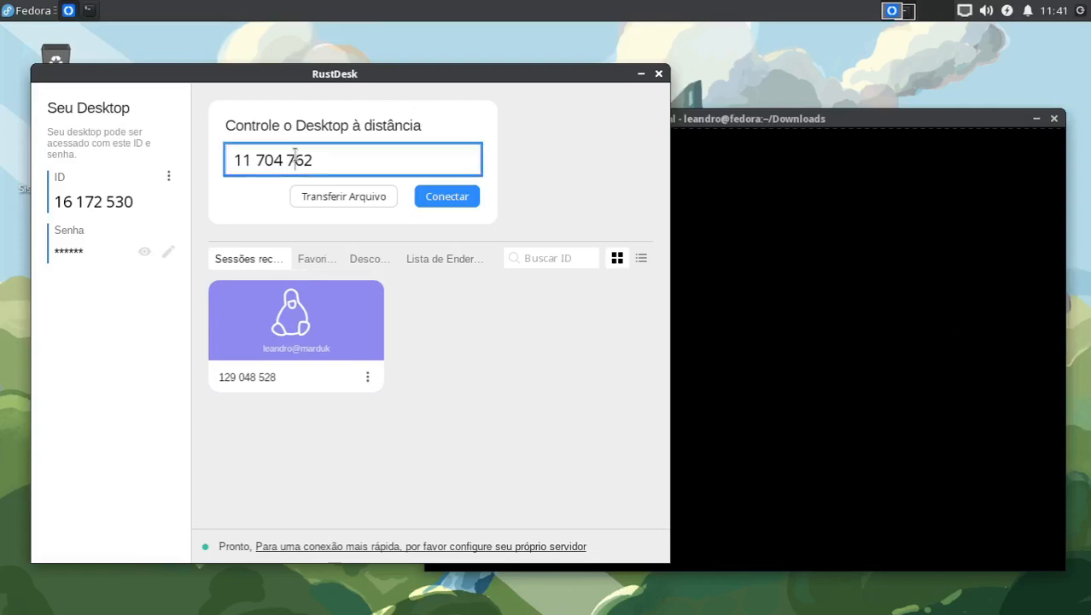
key("BackSpace")
type("0")
left_click(457, 198)
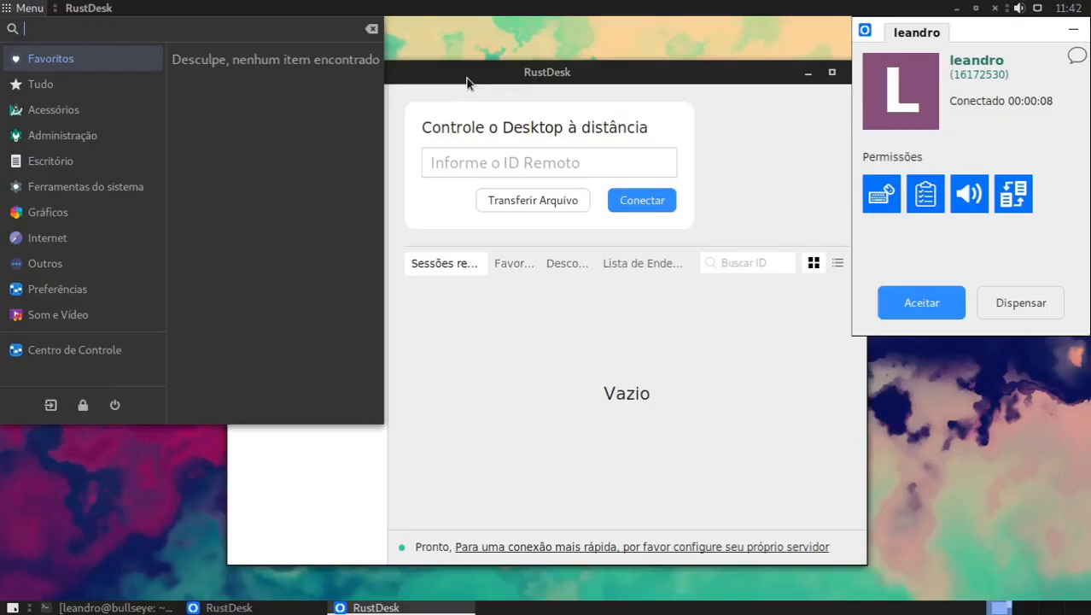
Step: In the incoming connection request on Debian, switch the file copy-and-paste and clipboard permissions off and back on
key("Escape")
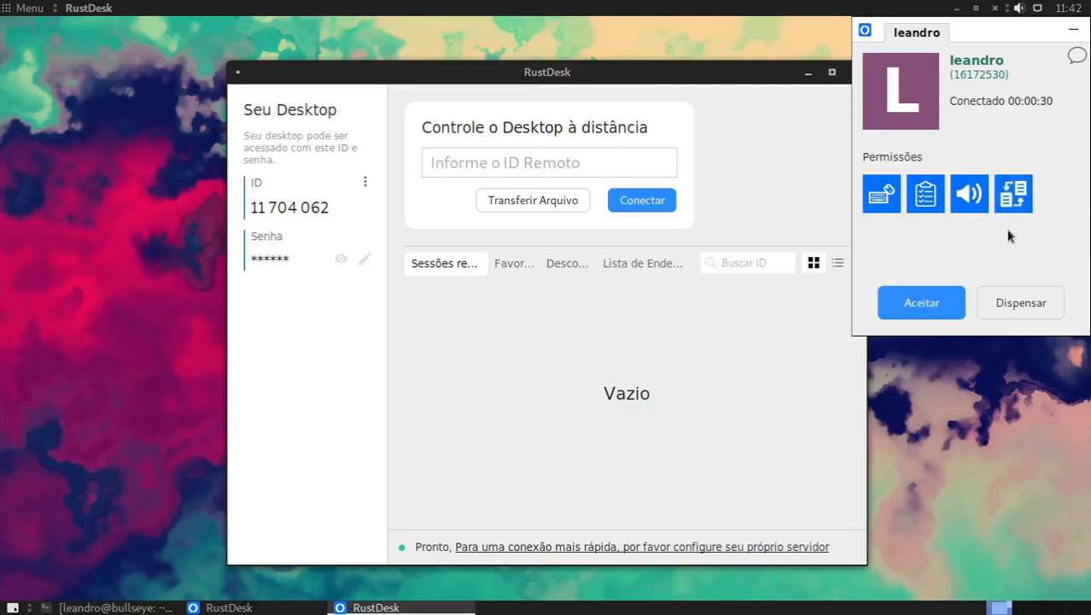
left_click(1009, 191)
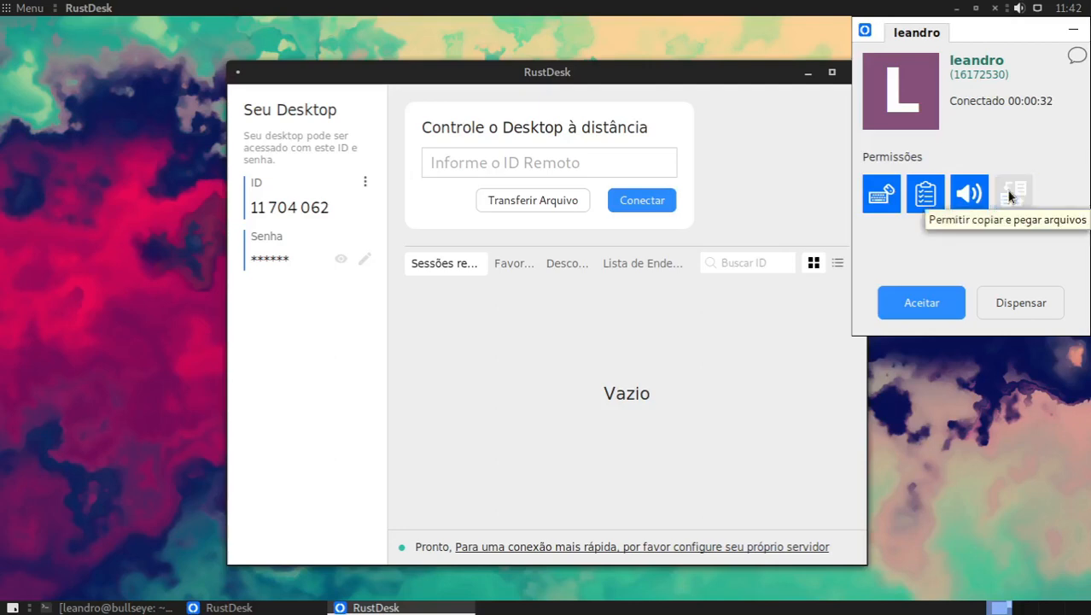
left_click(1016, 194)
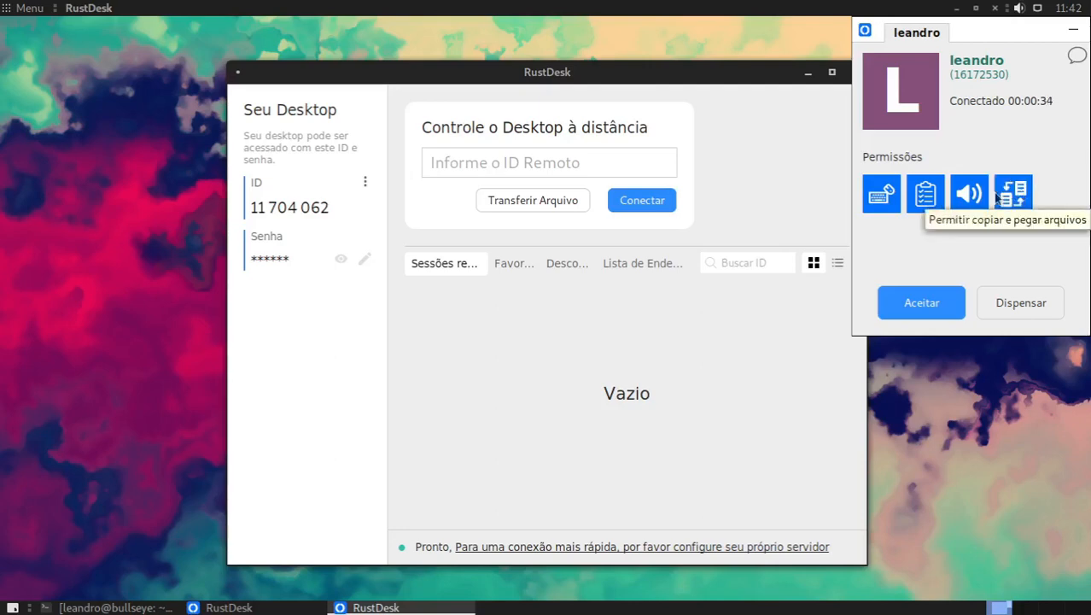
left_click(918, 201)
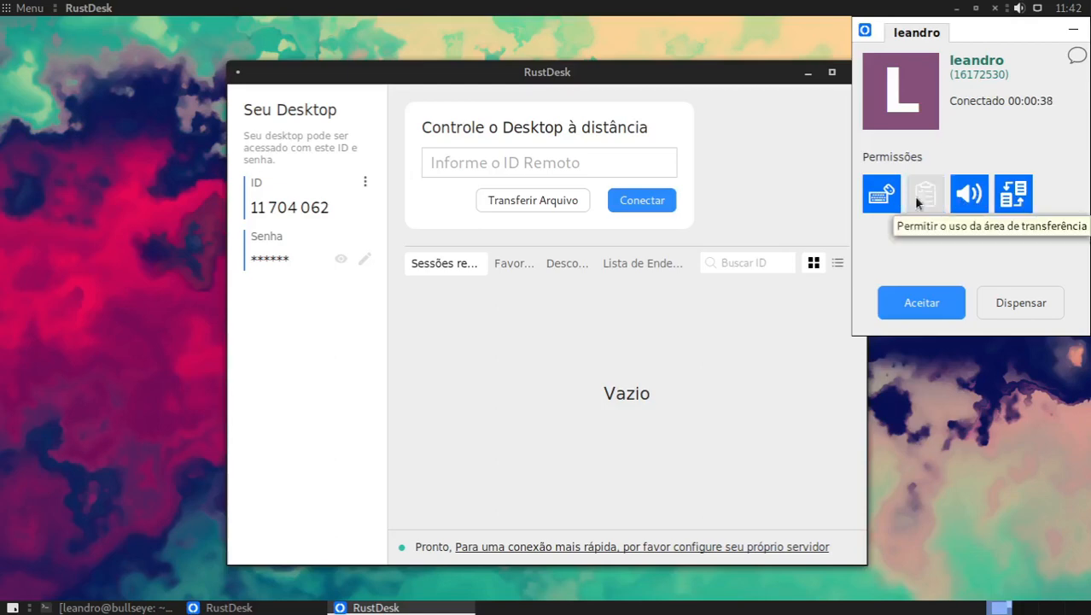
left_click(918, 204)
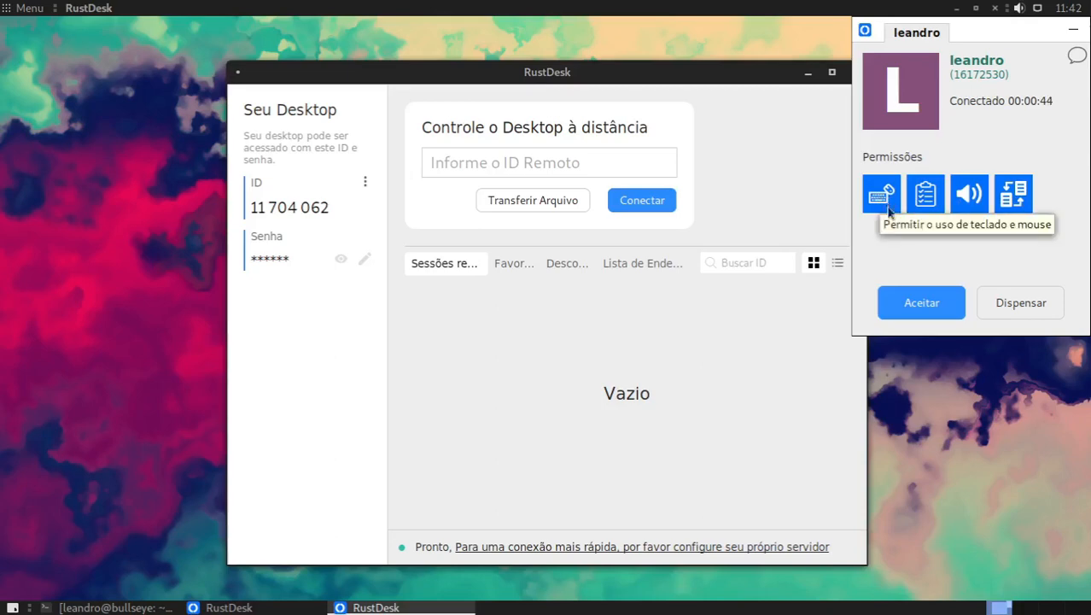
Step: Accept the incoming connection on the Debian machine, and minimize its RustDesk window through the remote session on Fedora
left_click(912, 302)
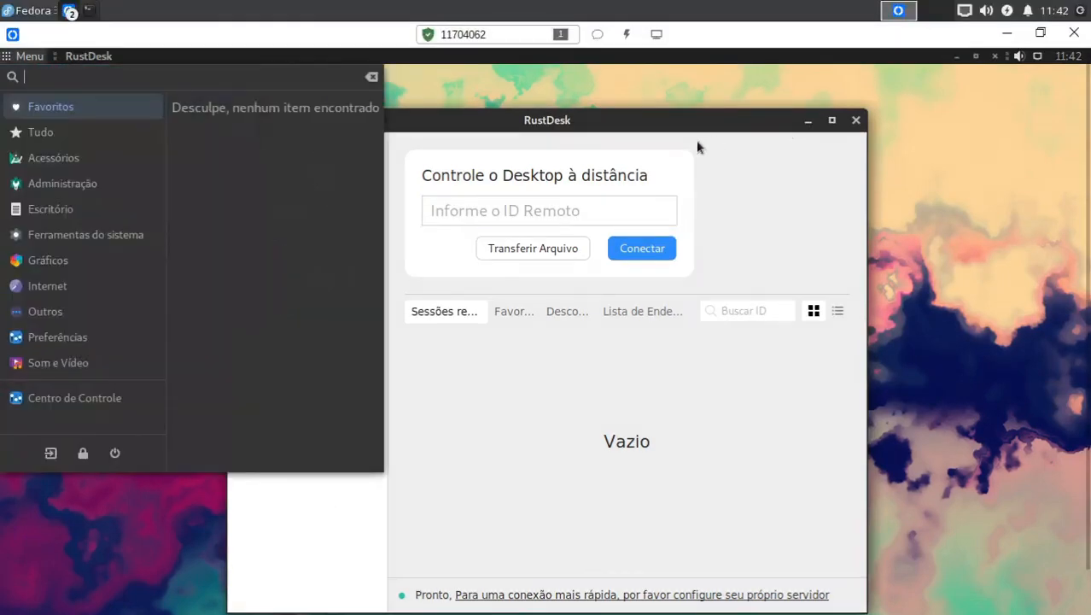
left_click(757, 146)
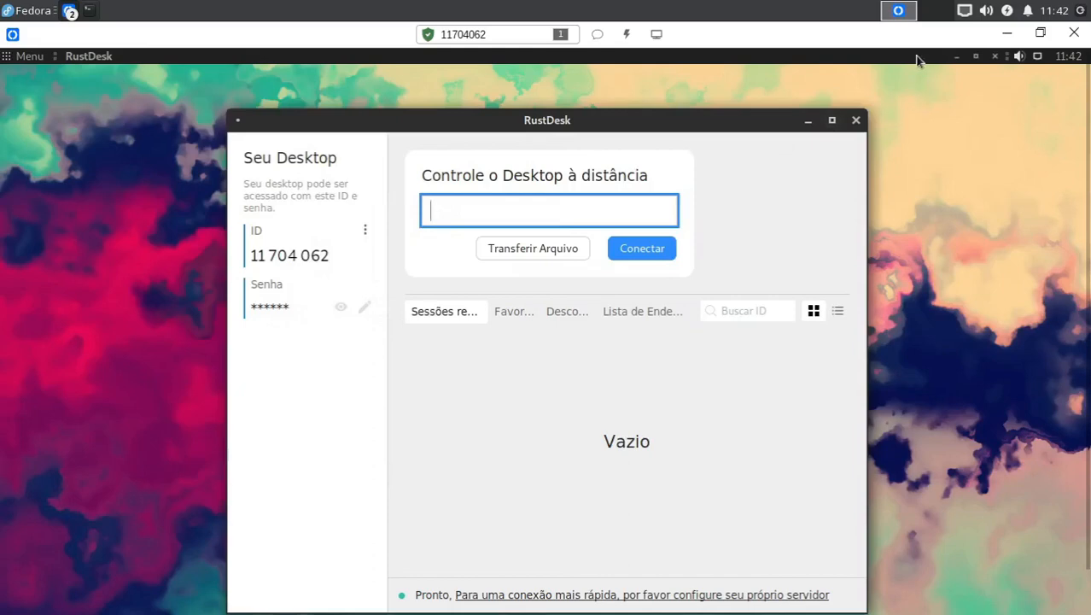
left_click(809, 121)
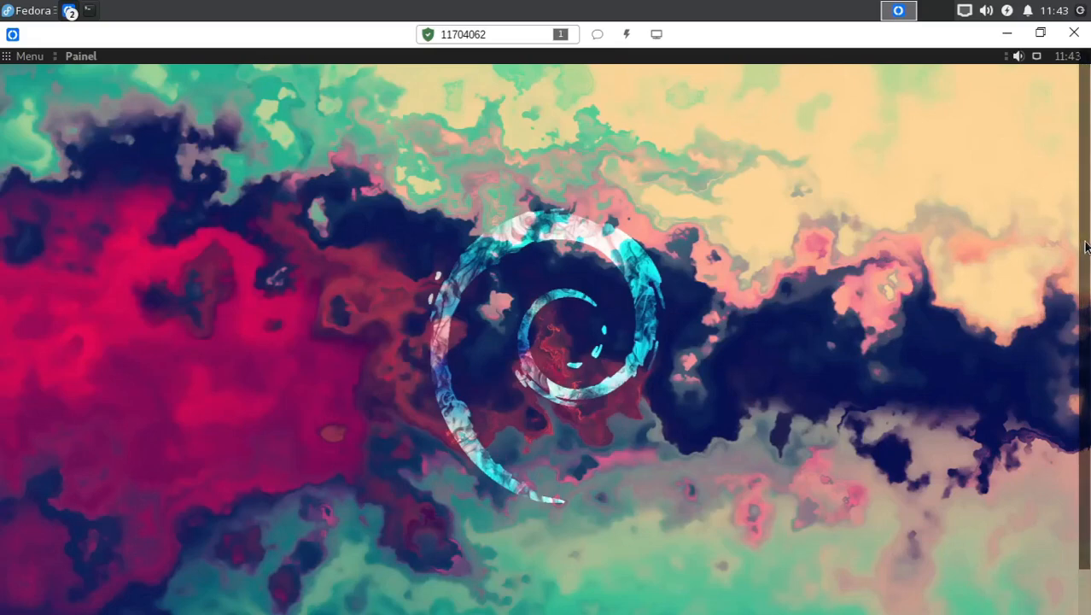
left_click_drag(1087, 287, 1088, 461)
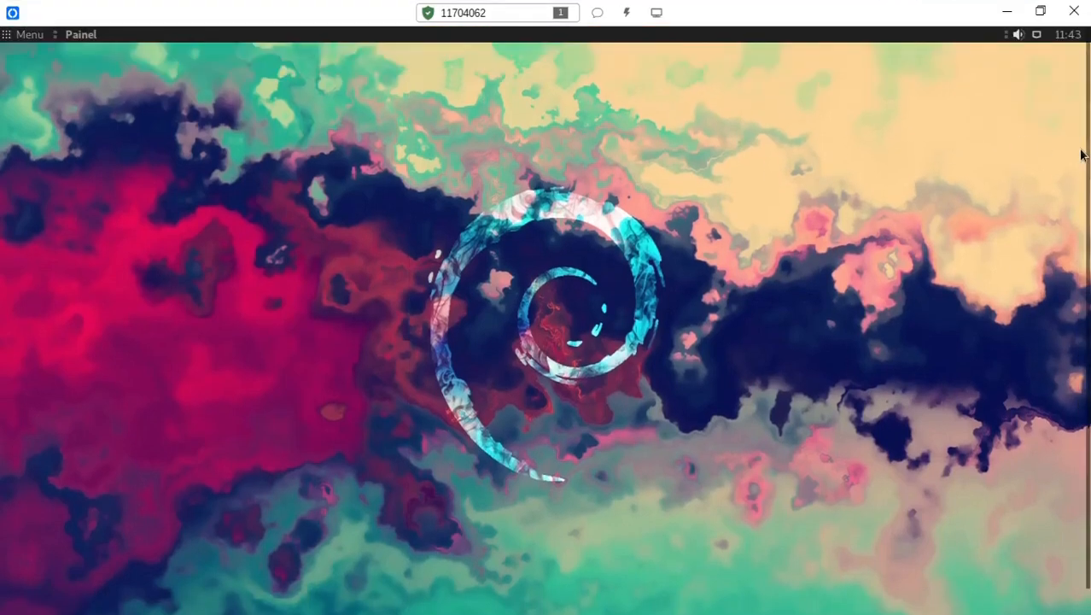
Step: Run sudo apt update in the Debian terminal through the remote session from Fedora, authenticating with the account password
left_click_drag(1084, 156, 1089, 298)
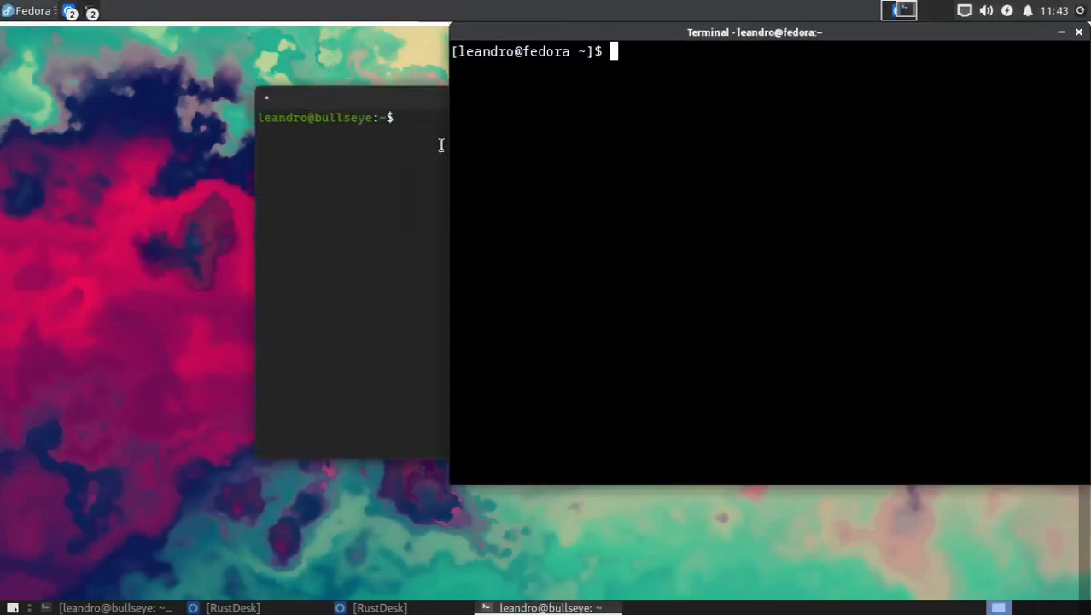
left_click(413, 165)
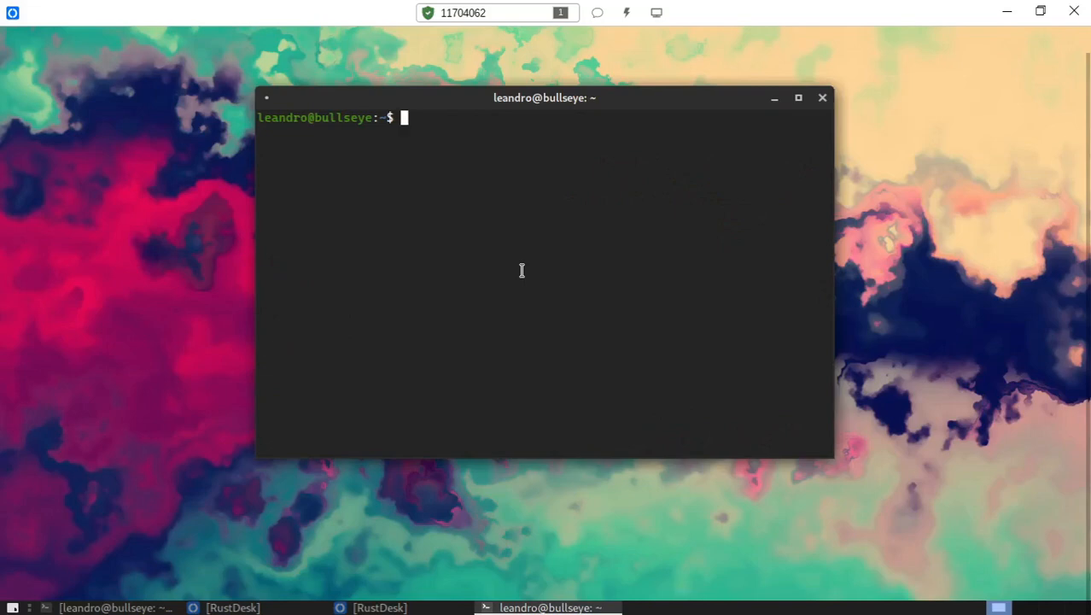
type("sudo apt update")
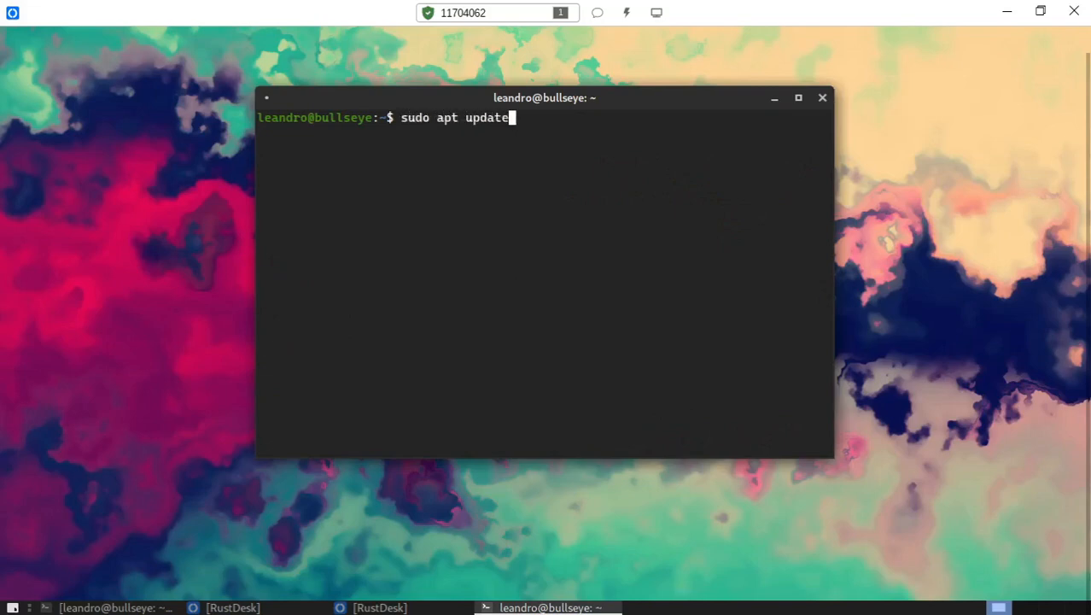
key("Return")
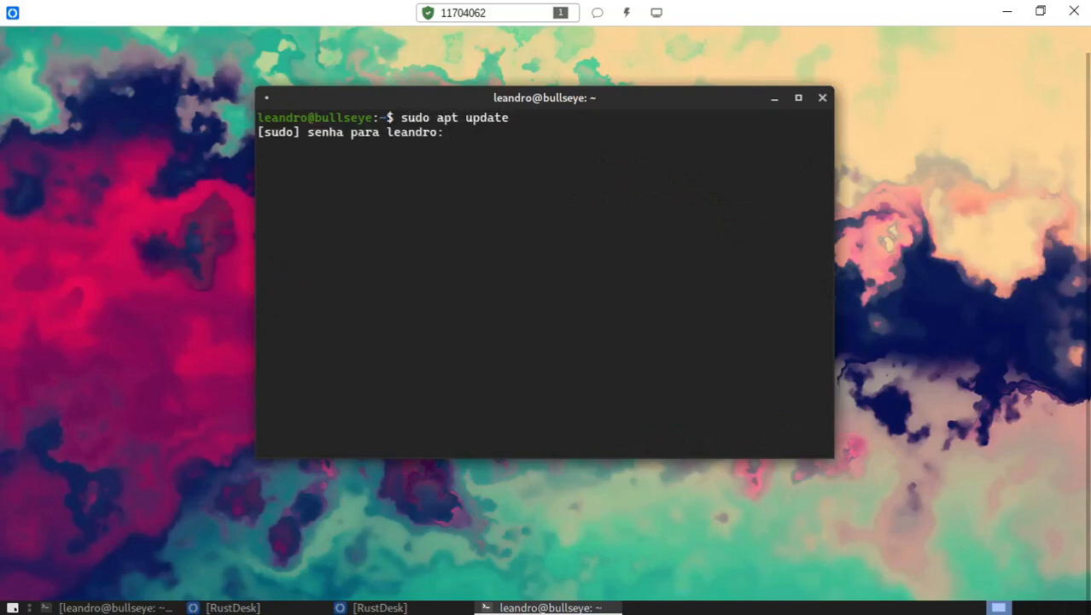
key("Return")
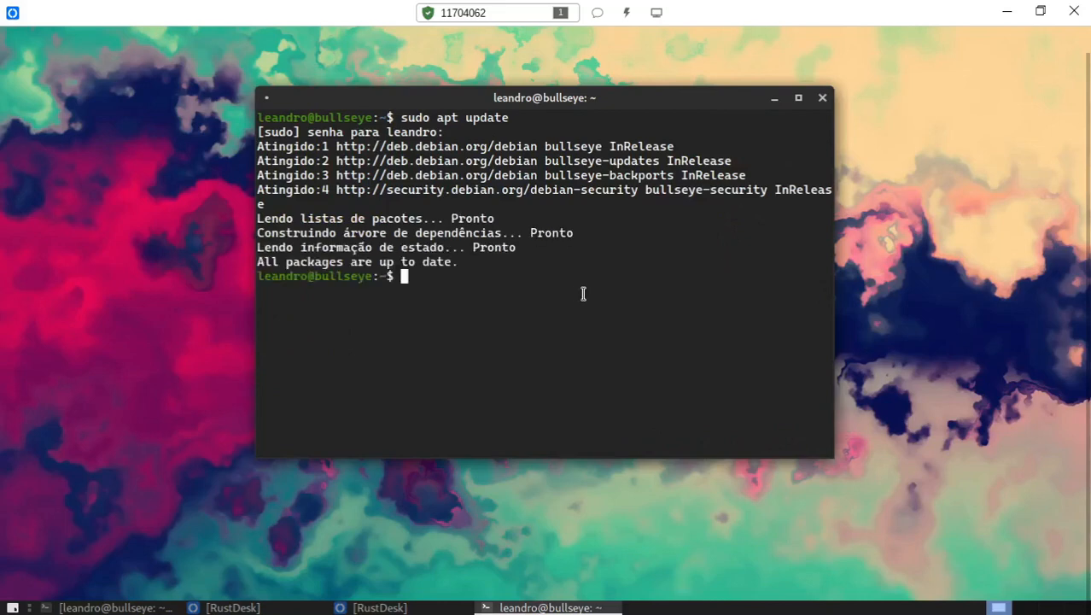
Step: Disconnect the remote session from the Debian machine's connection window and dismiss the connection error on Fedora
key("super")
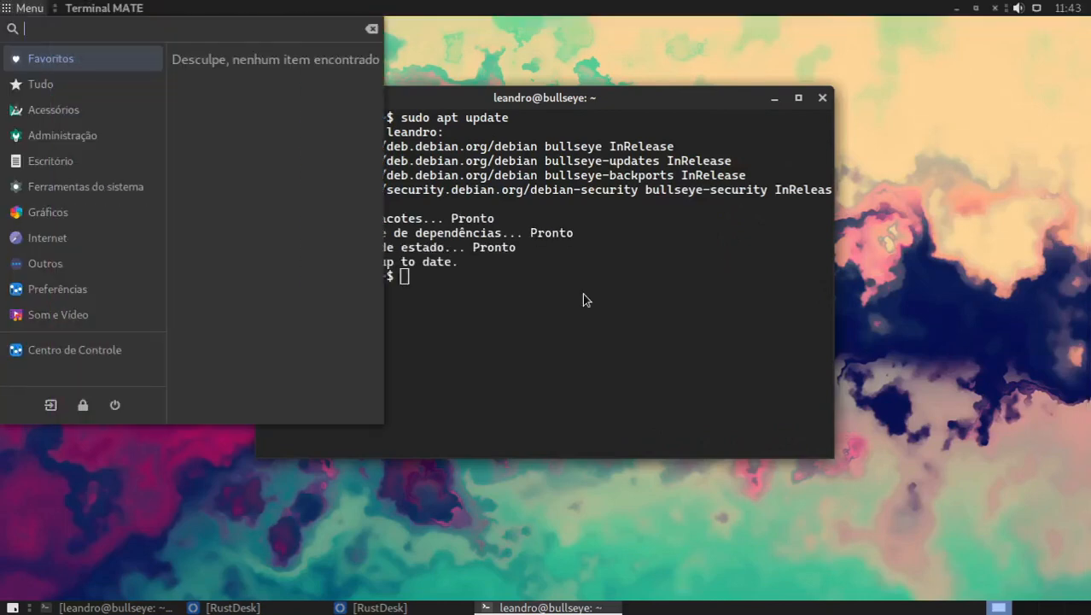
left_click(669, 314)
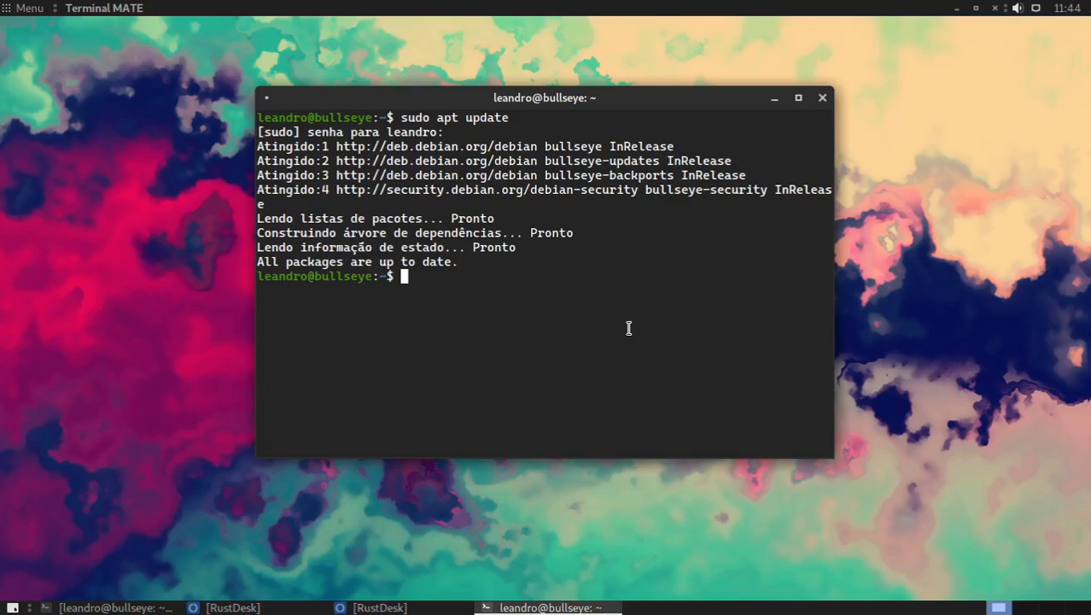
left_click(376, 607)
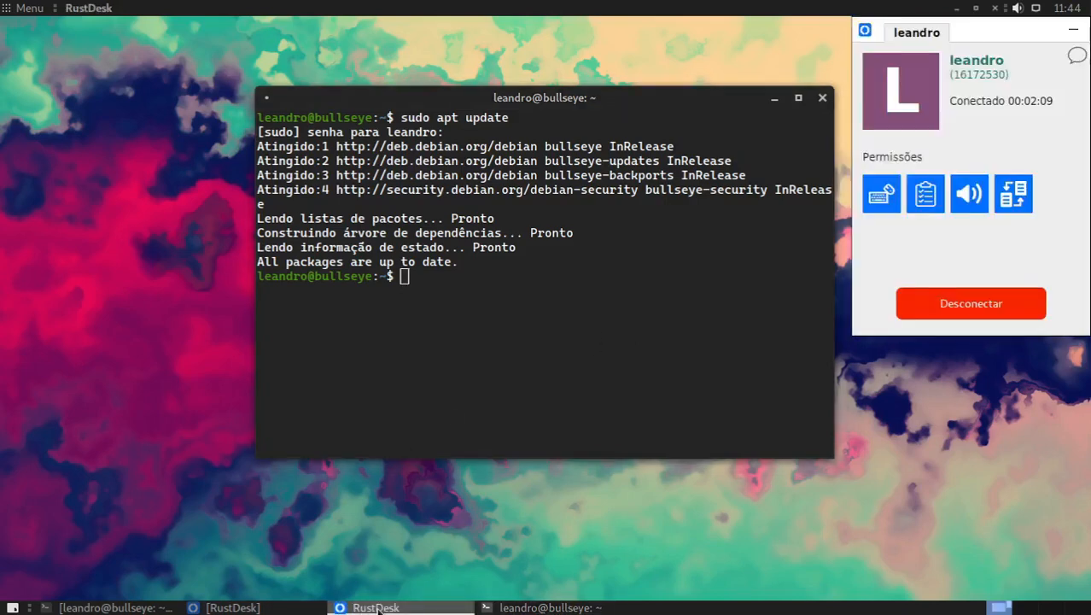
left_click(970, 305)
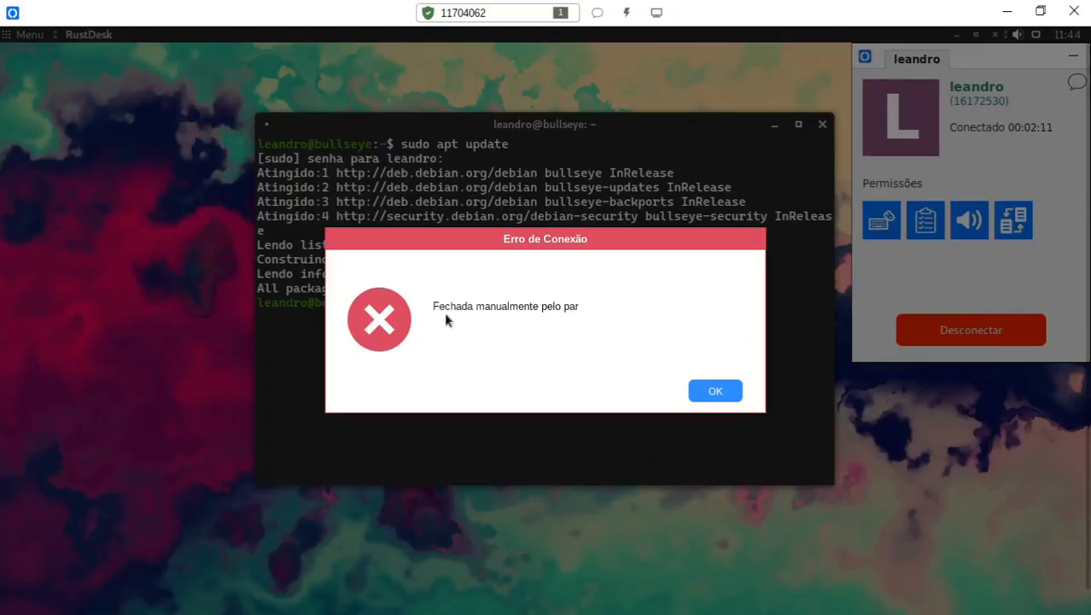
left_click(730, 393)
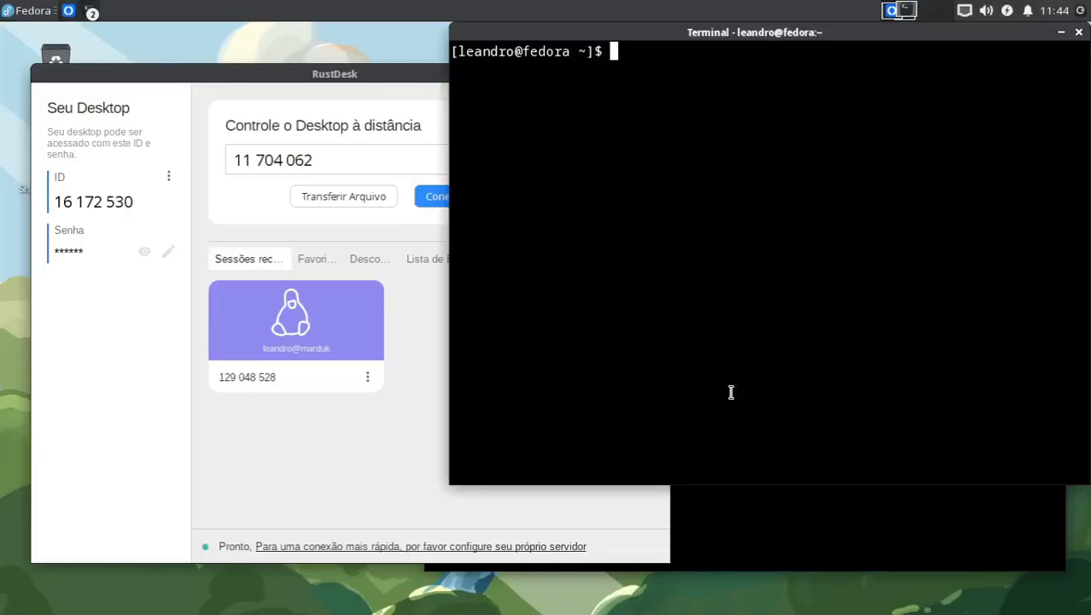
Step: Close the home-folder terminal on Fedora and bring the Downloads terminal to the front
left_click(1079, 34)
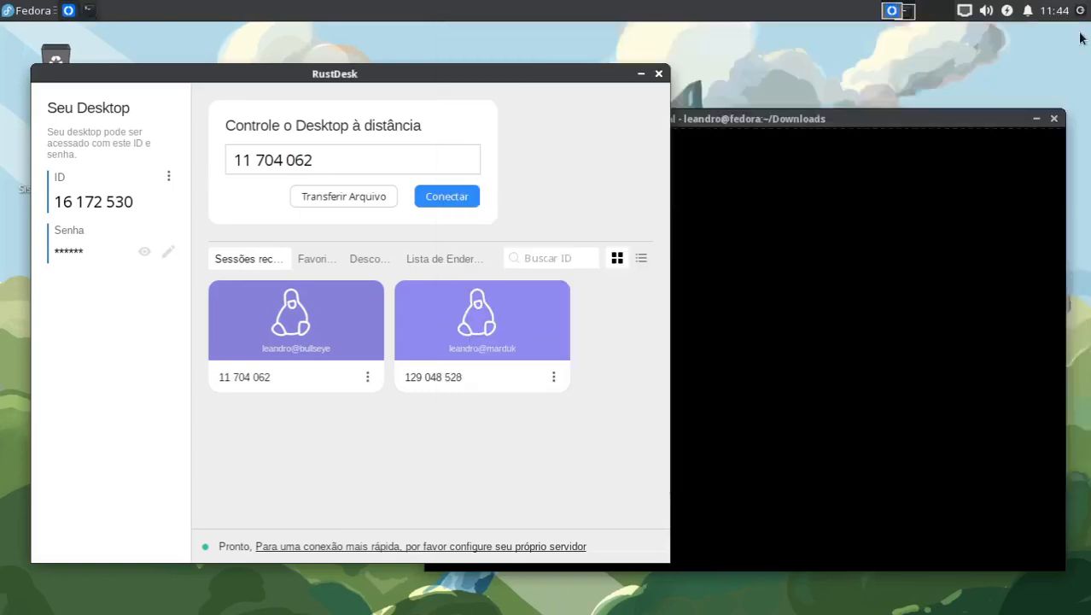
left_click(792, 122)
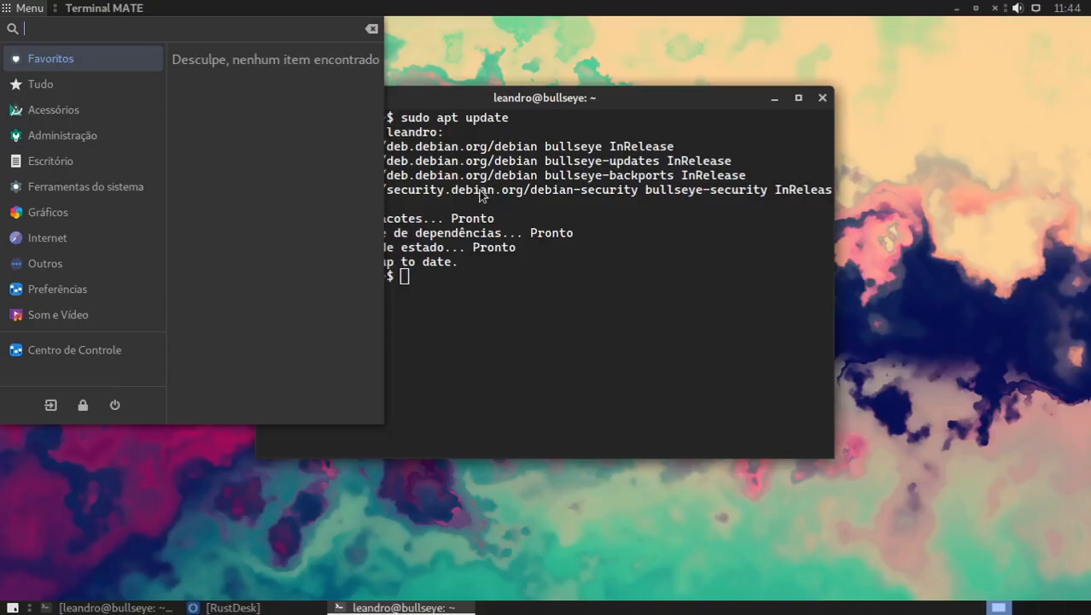
Step: Clear the terminal output on the Debian machine and close its main RustDesk window
left_click(532, 273)
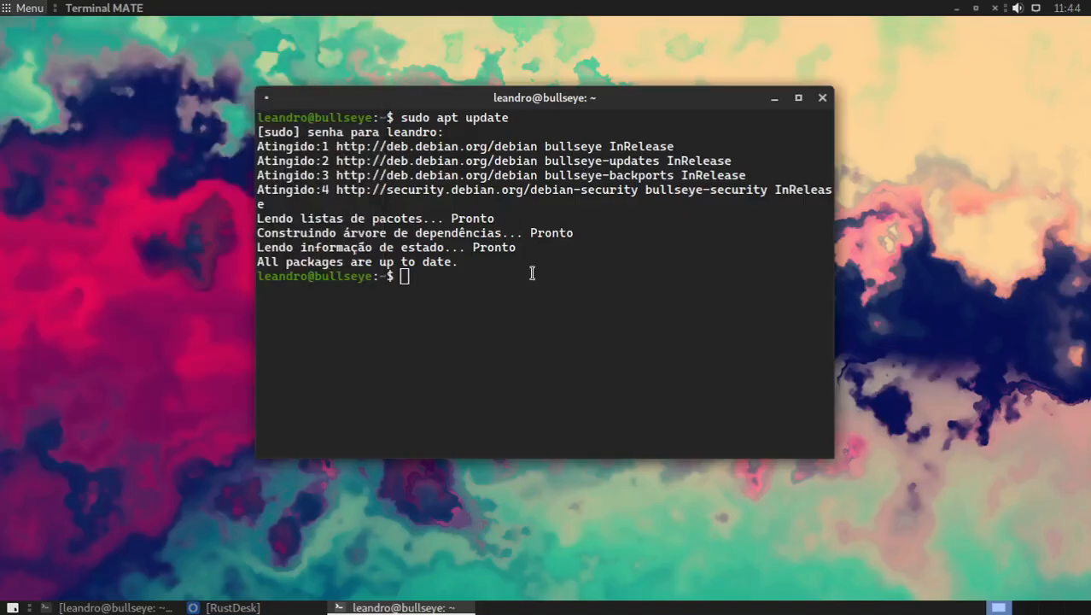
key("ctrl+l")
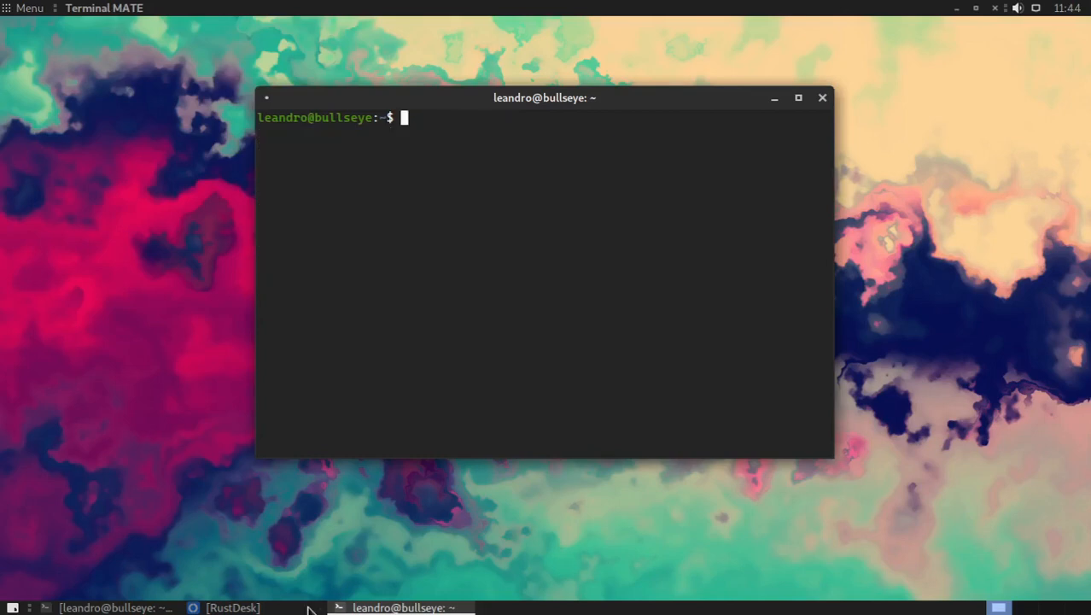
left_click(247, 607)
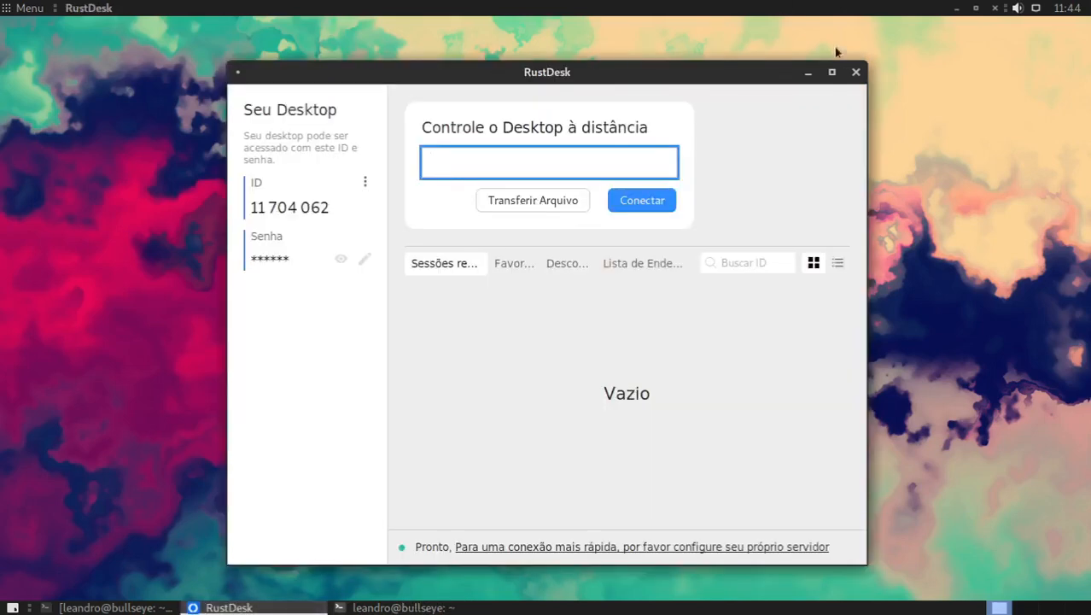
left_click(855, 72)
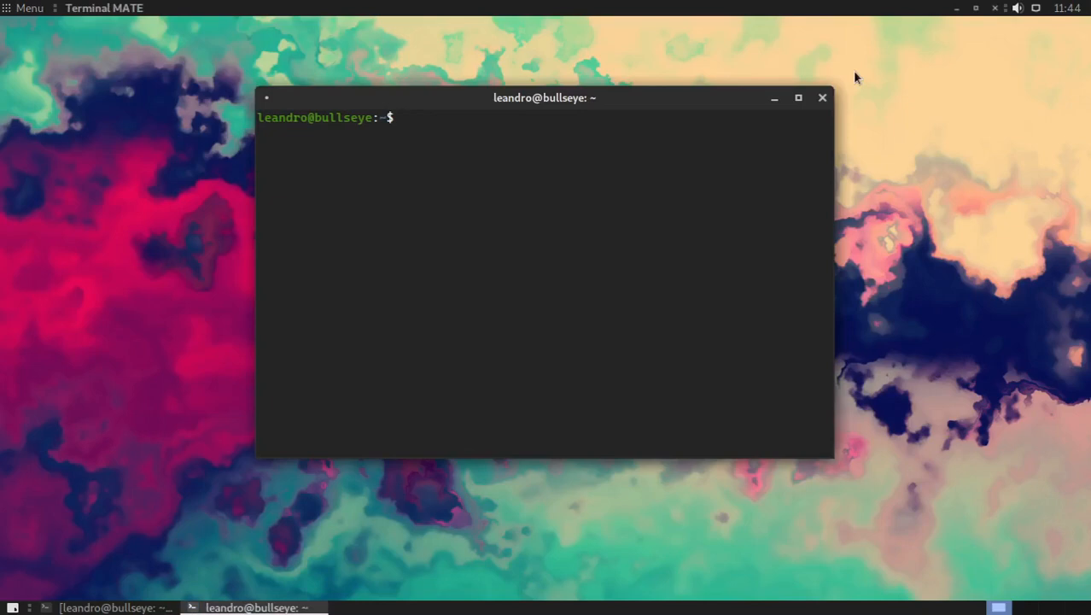
Step: Find and open Monitor do sistema MATE on Debian and examine its list of running processes
key("super")
type("tarn")
key("BackSpace")
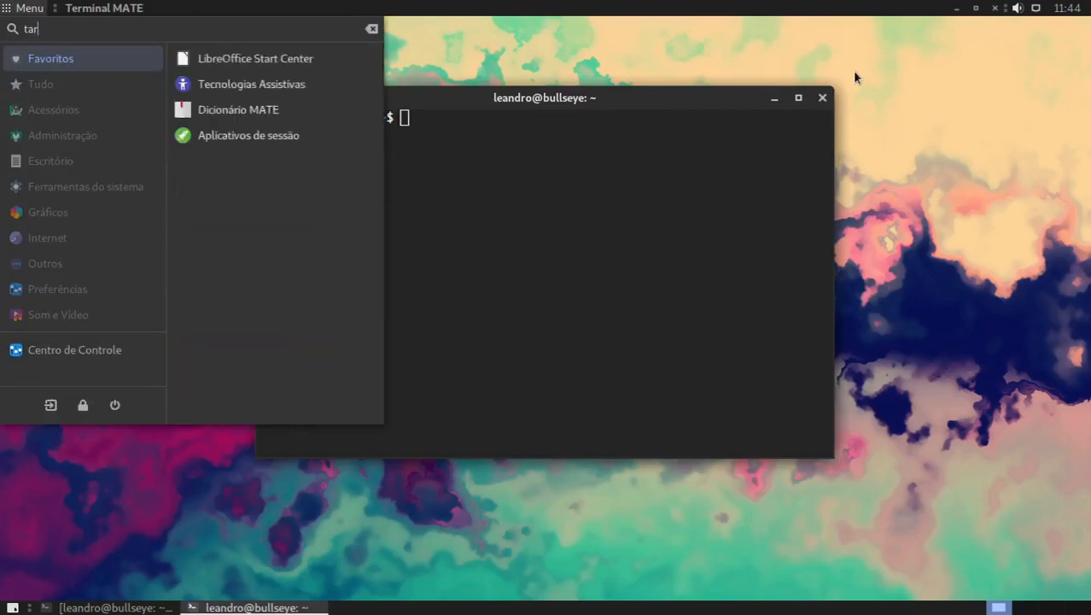
key("BackSpace")
key("BackSpace")
key("BackSpace")
type("monitor")
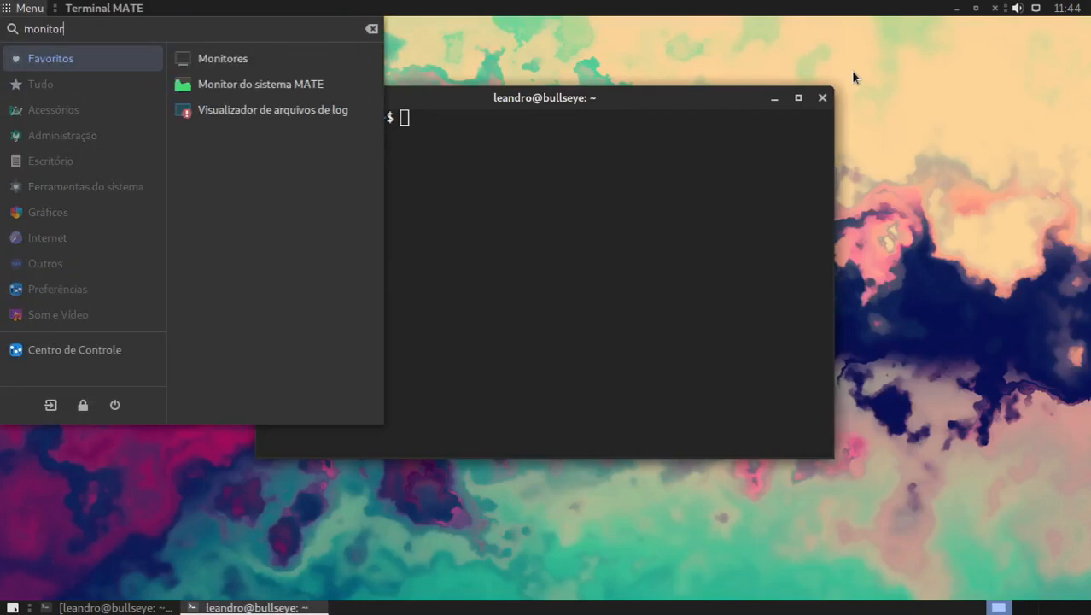
left_click(305, 85)
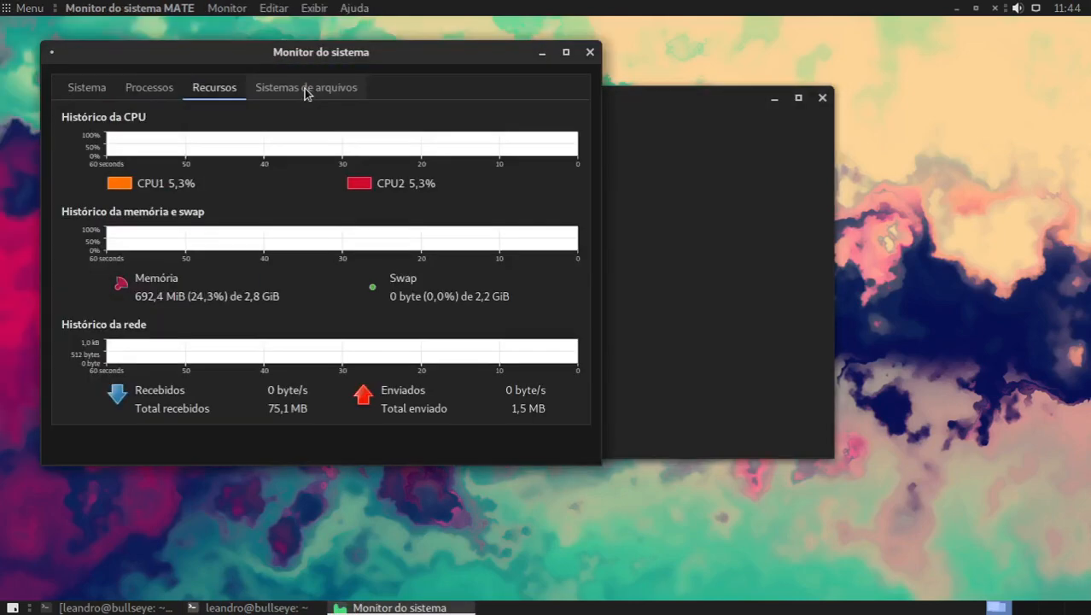
left_click(148, 94)
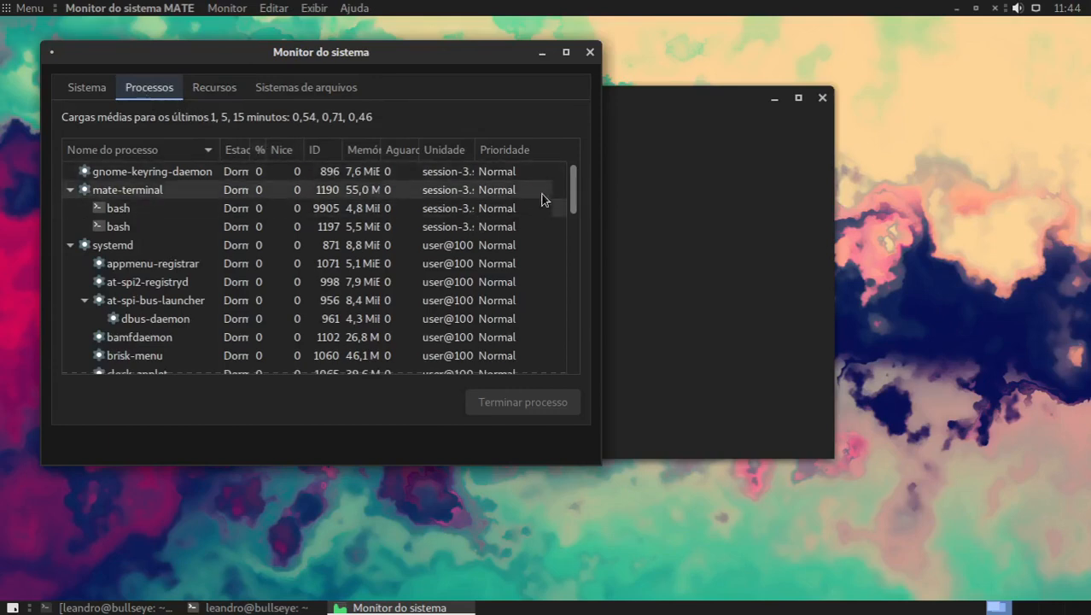
left_click_drag(577, 200, 584, 142)
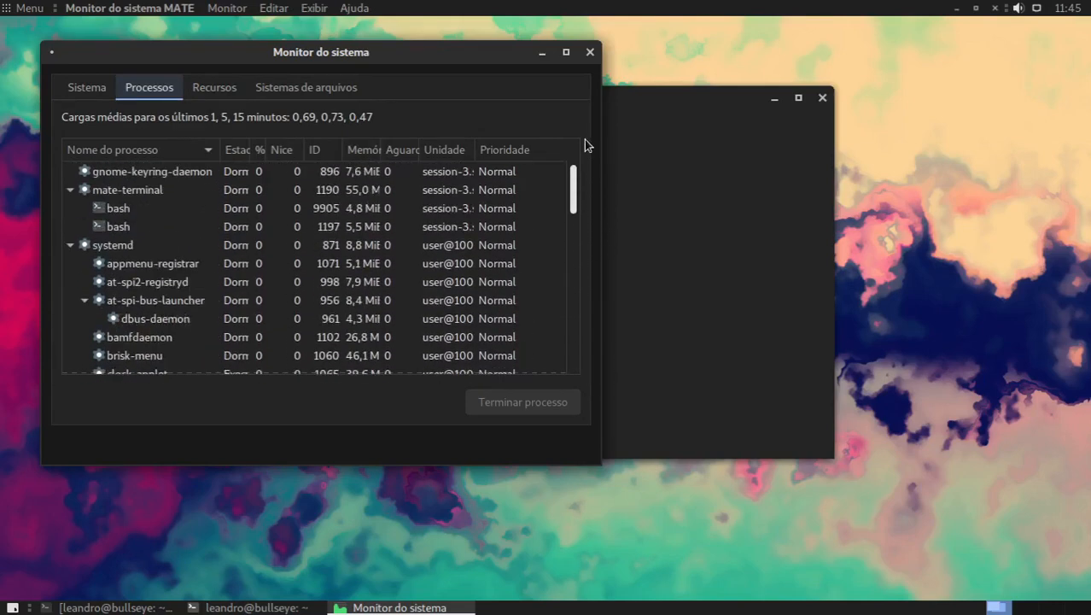
Step: Maximize, clear and enlarge the text of the Debian terminal, and query the RustDesk service with sudo systemctl status rustdesk.service
left_click(704, 206)
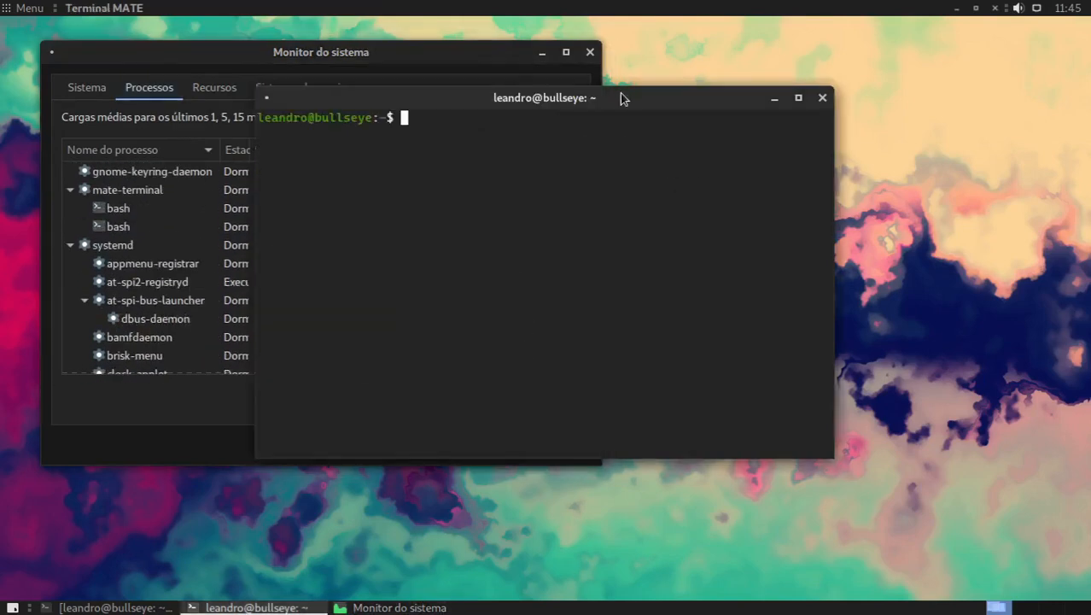
left_click(799, 99)
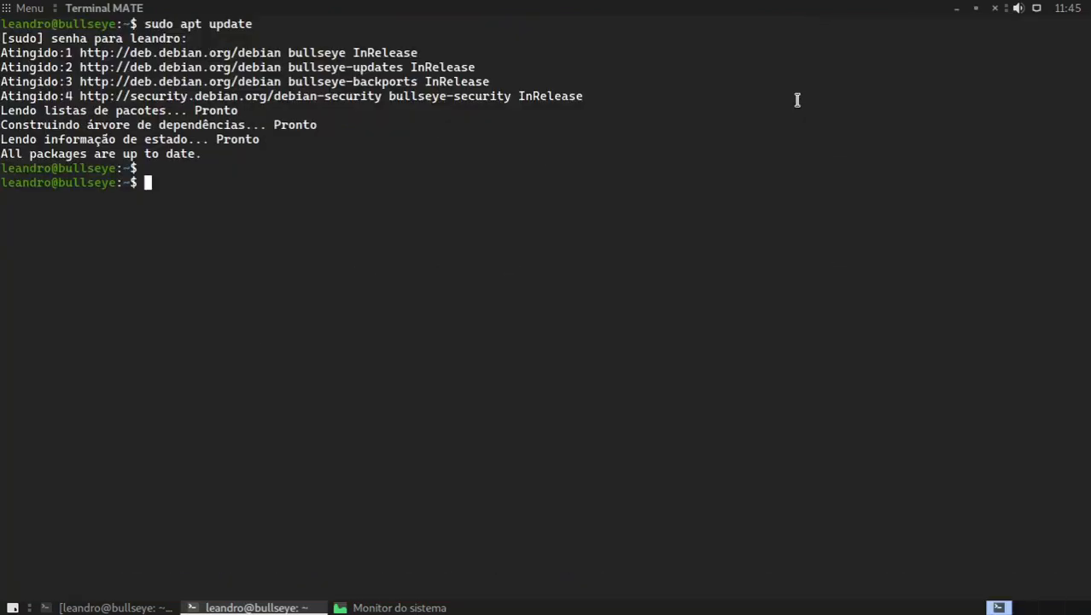
key("ctrl+l")
key("ctrl+plus")
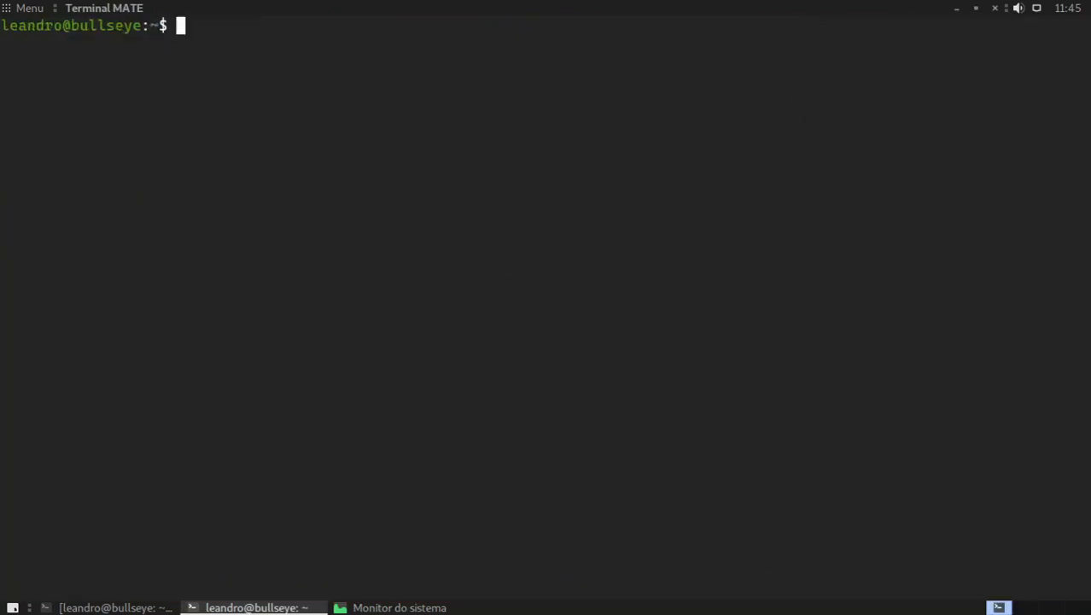
type("sudo systemctl ")
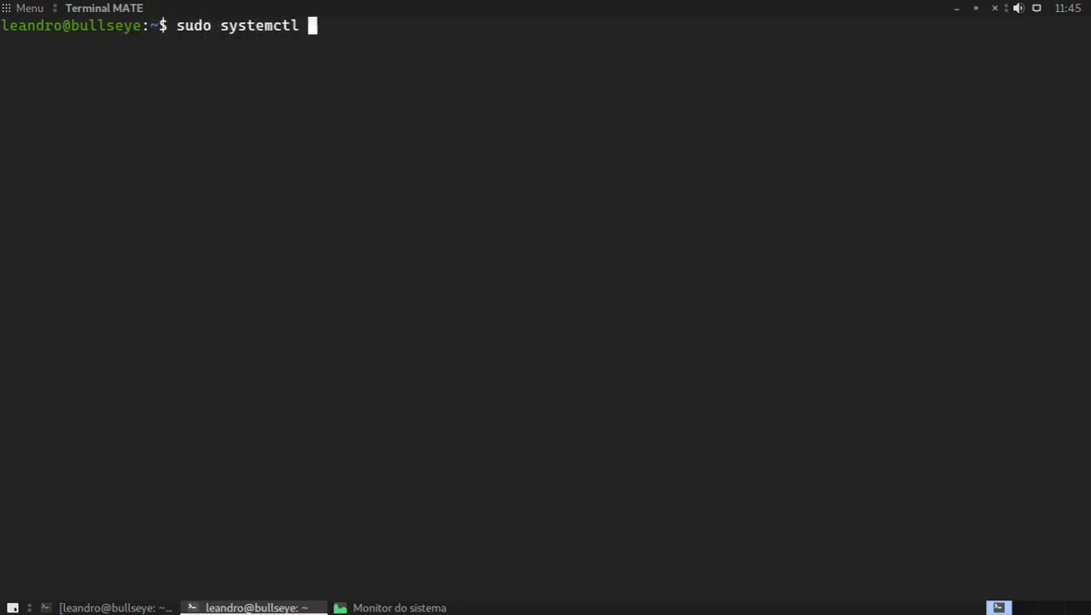
type("status rus")
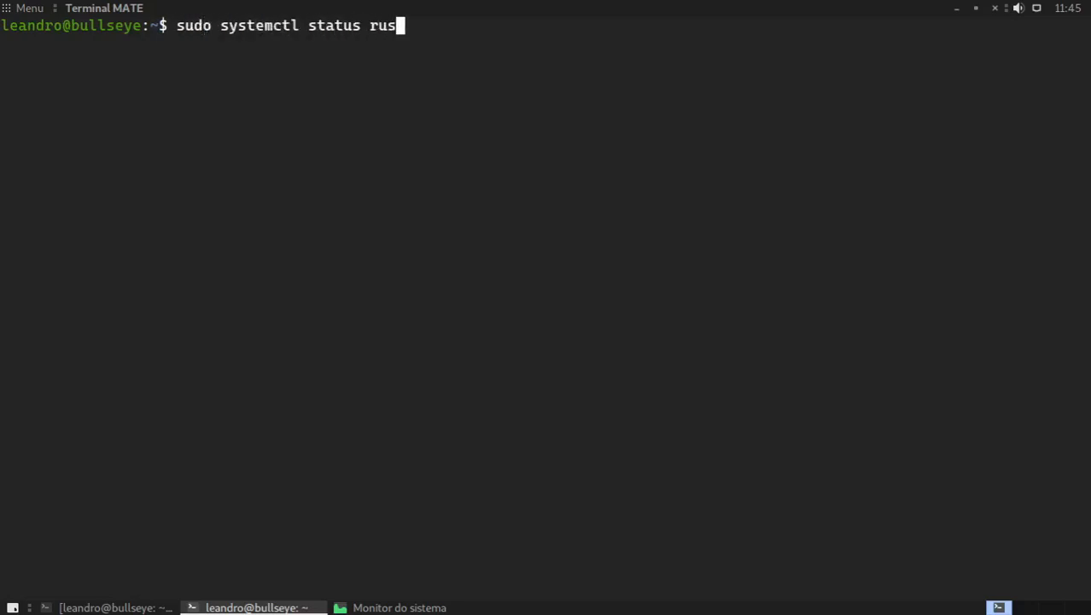
key("Tab")
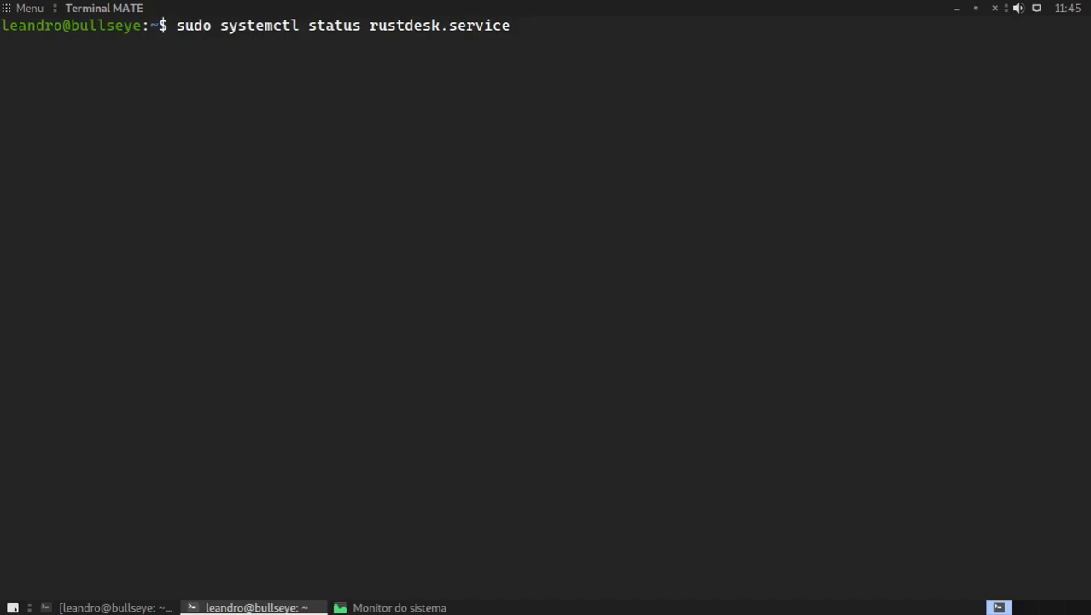
key("Return")
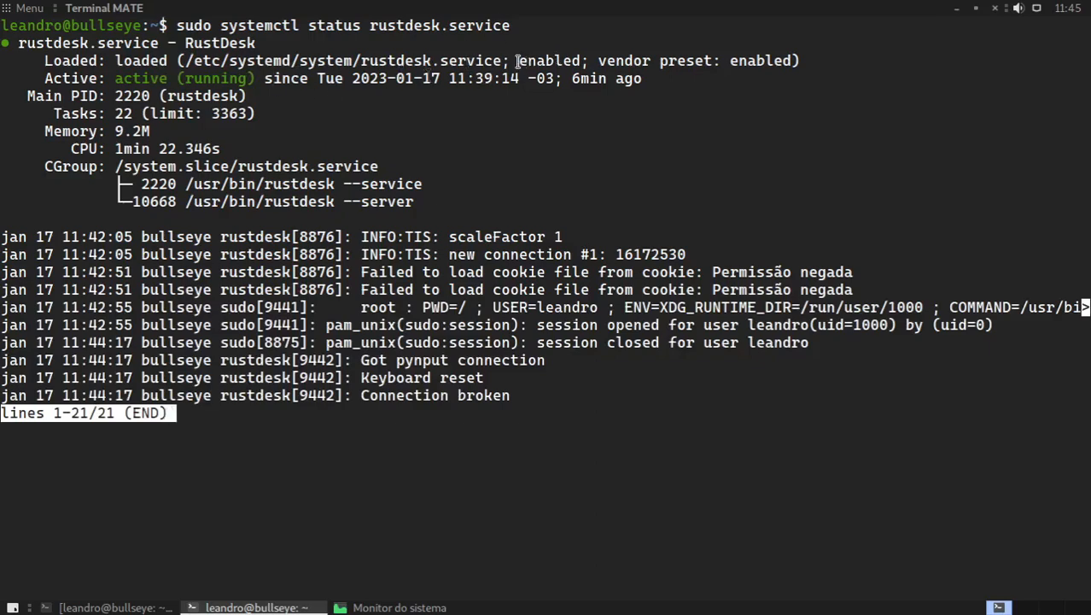
Step: Examine the startup state and vendor preset in the service's Loaded line, and leave the status output
left_click_drag(519, 60, 579, 61)
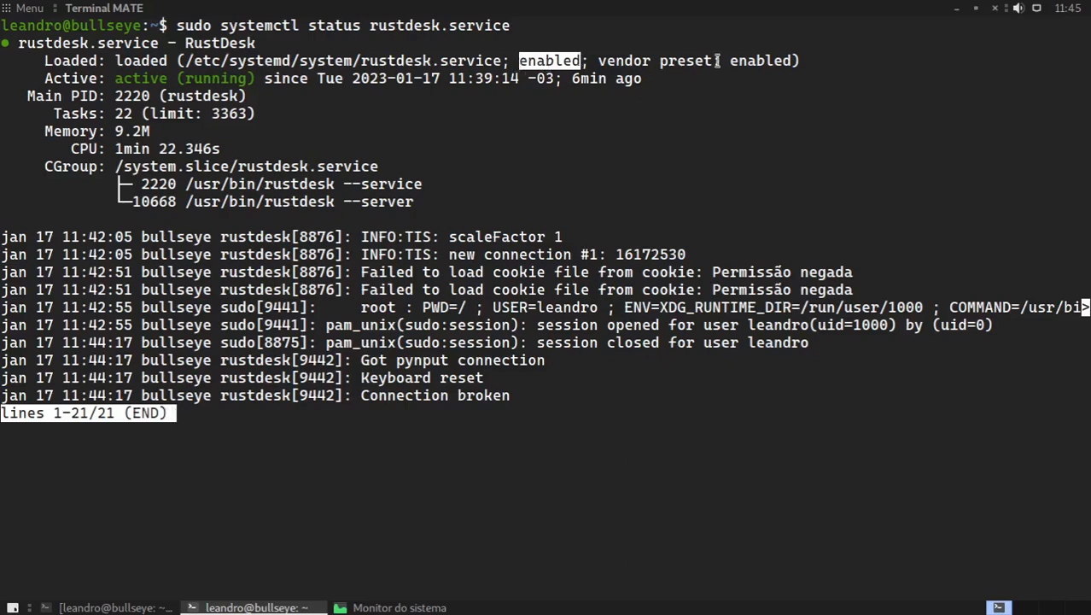
left_click_drag(730, 61, 796, 60)
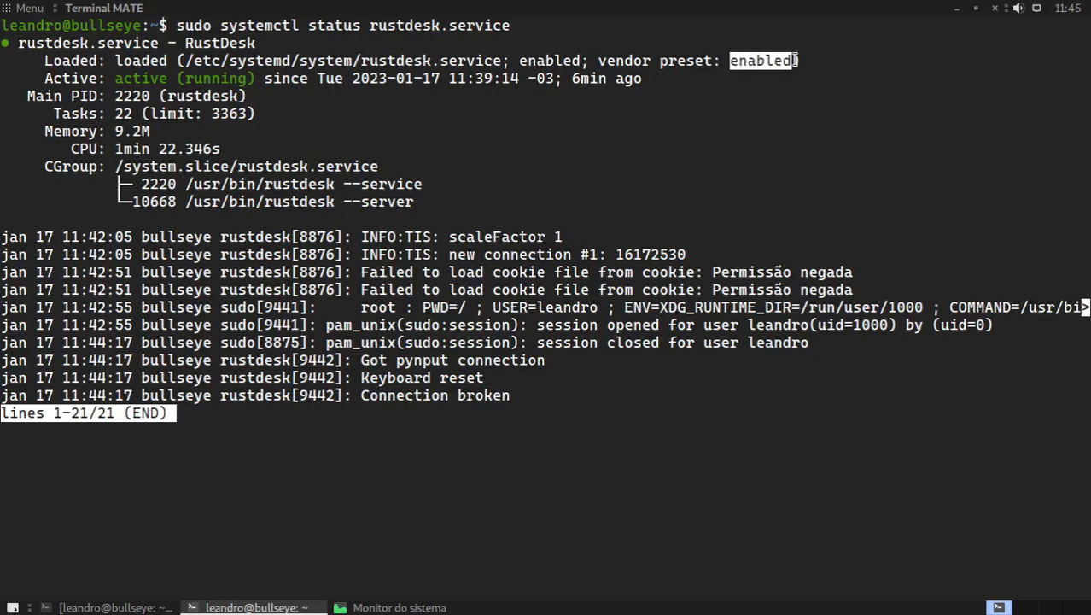
left_click_drag(598, 61, 716, 60)
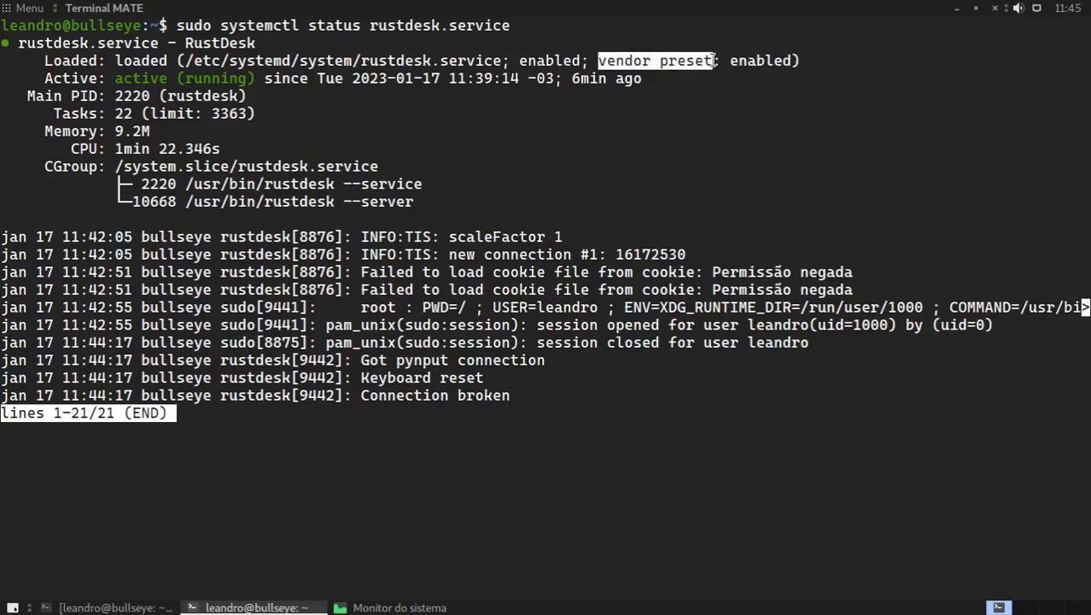
left_click(556, 240)
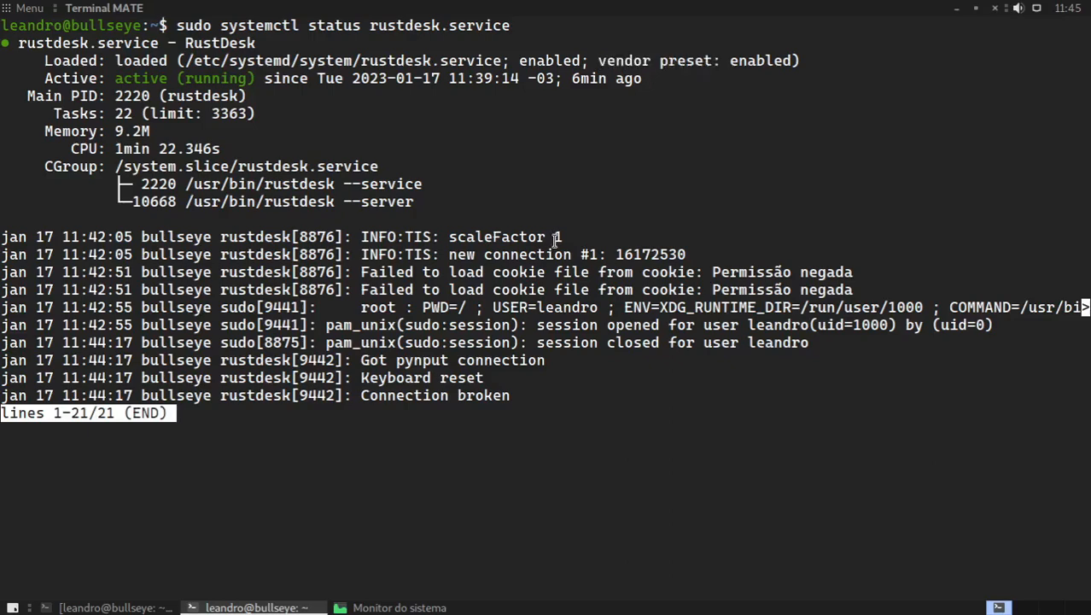
key("q")
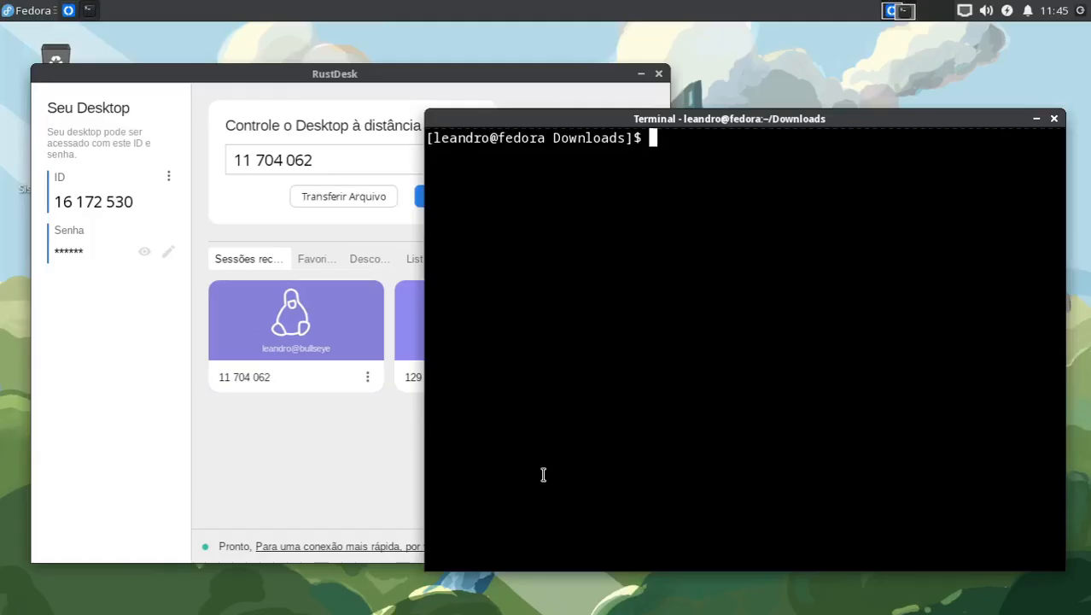
Step: Request a remote connection from Fedora to the Debian machine, dismiss the request on Debian, and close the connection error on Fedora
left_click(393, 71)
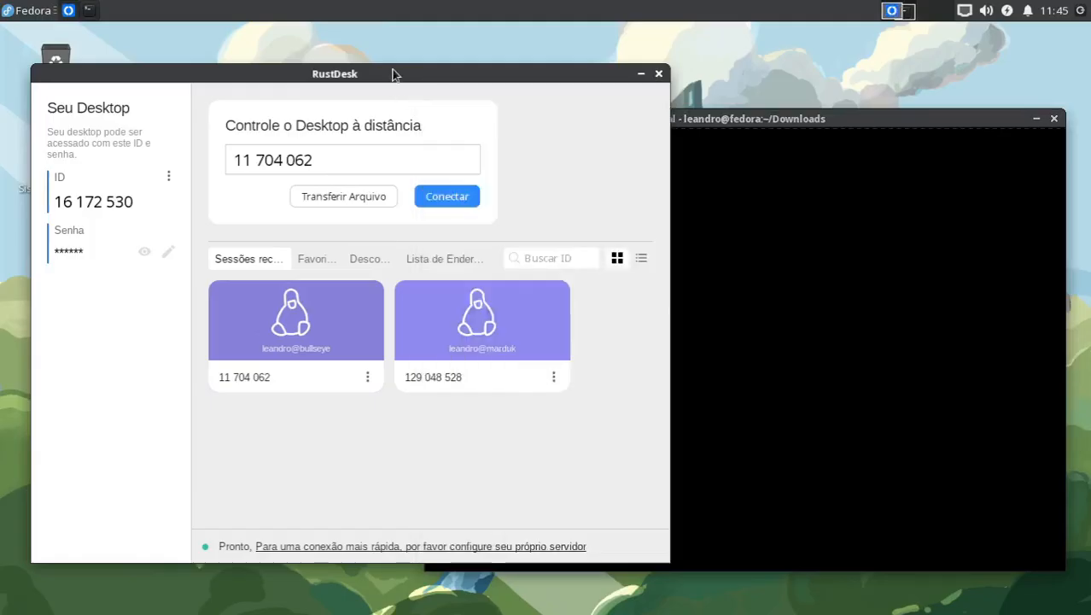
left_click(447, 197)
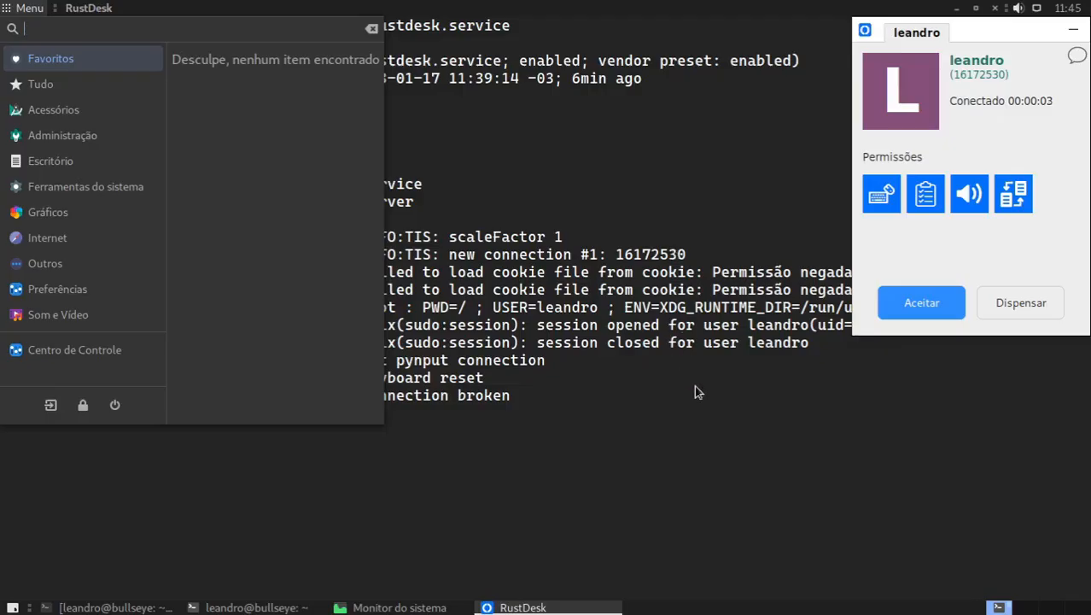
left_click(964, 239)
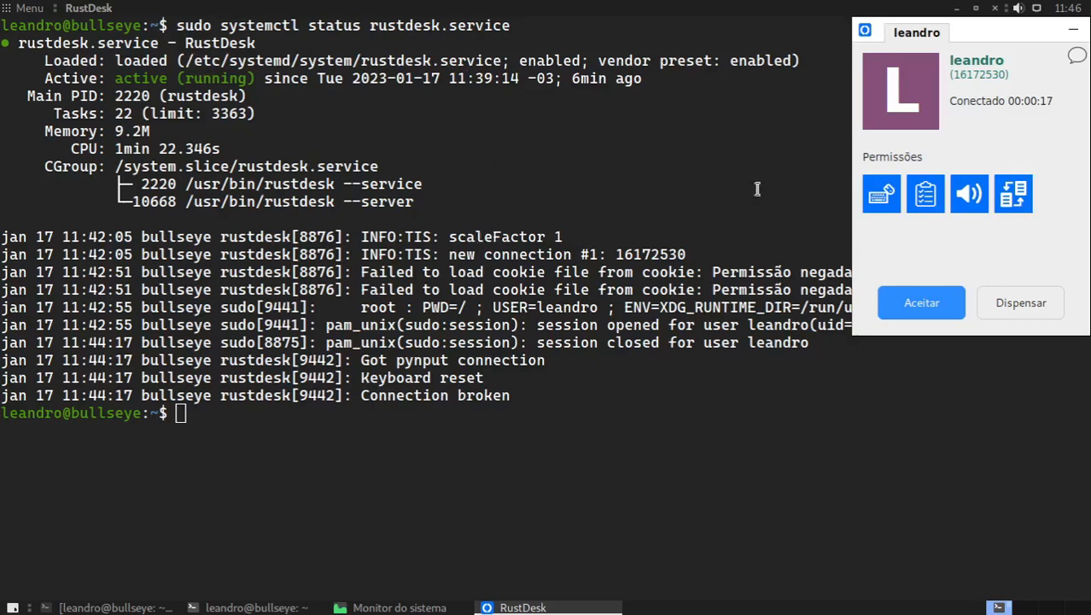
left_click(1022, 304)
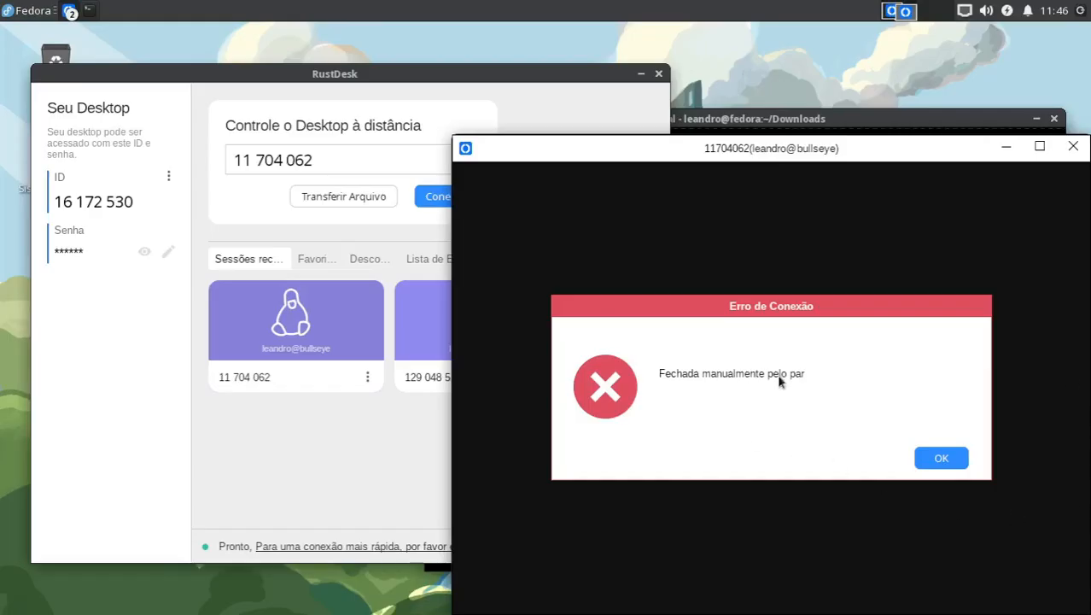
left_click(945, 465)
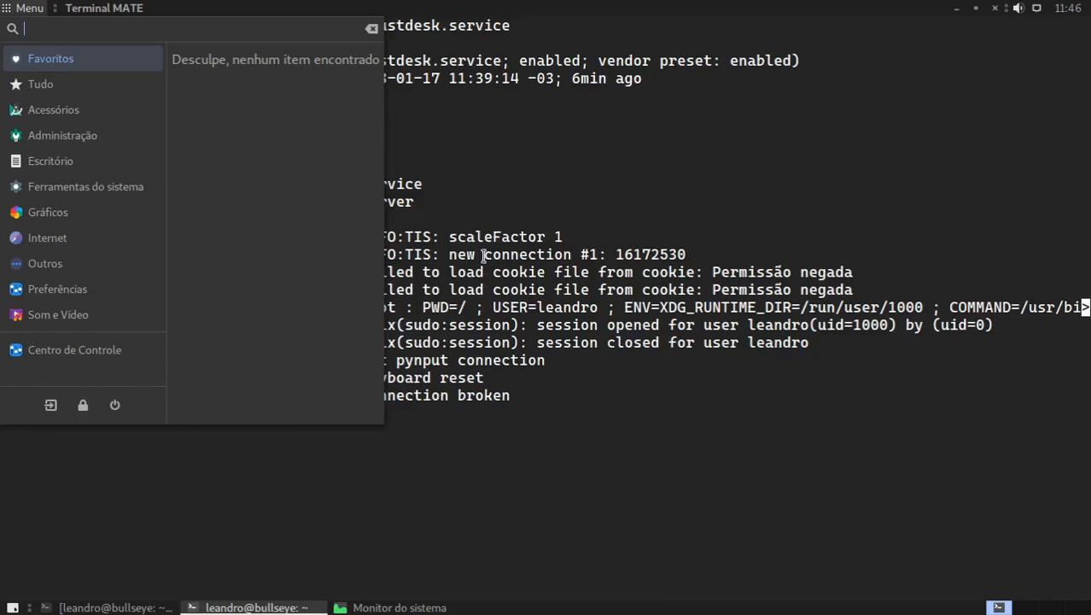
Step: Clear the Debian terminal and stop the RustDesk service with sudo systemctl stop rustdesk.service
left_click(621, 204)
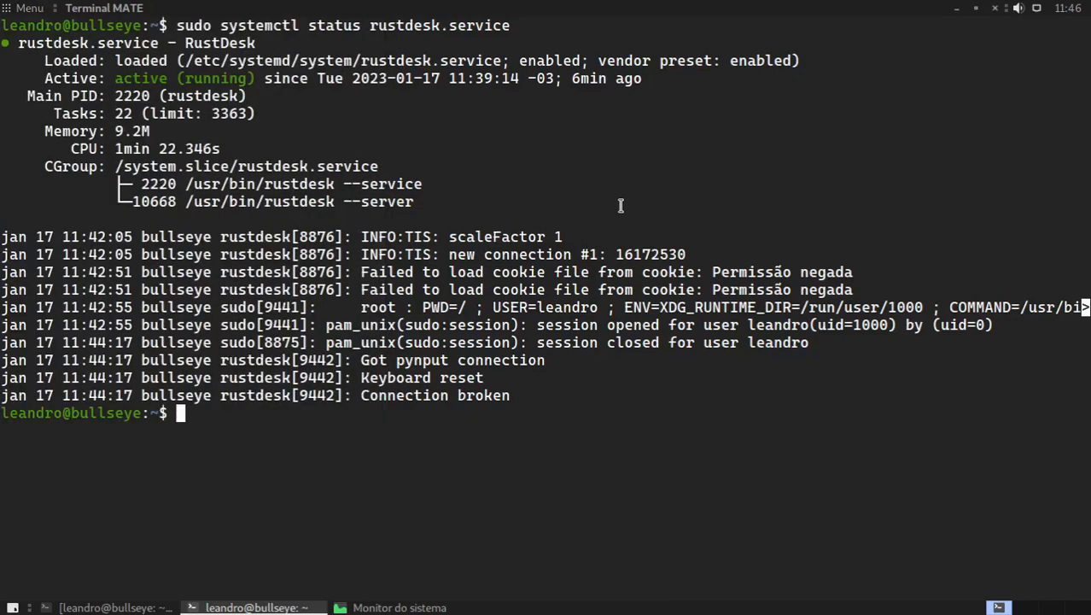
key("ctrl+l")
type("sud")
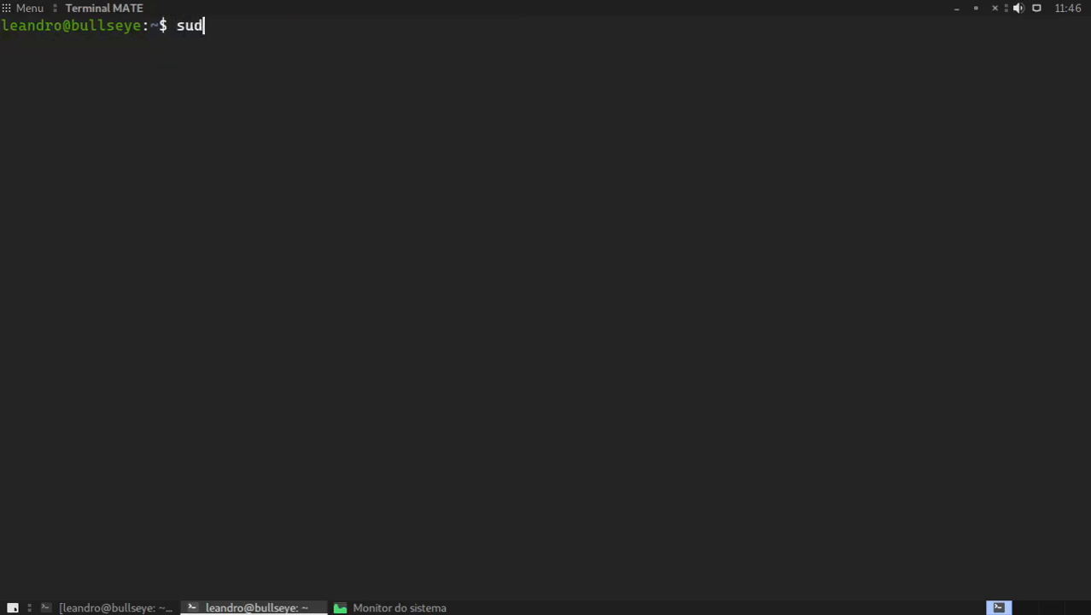
type("o systemctl s")
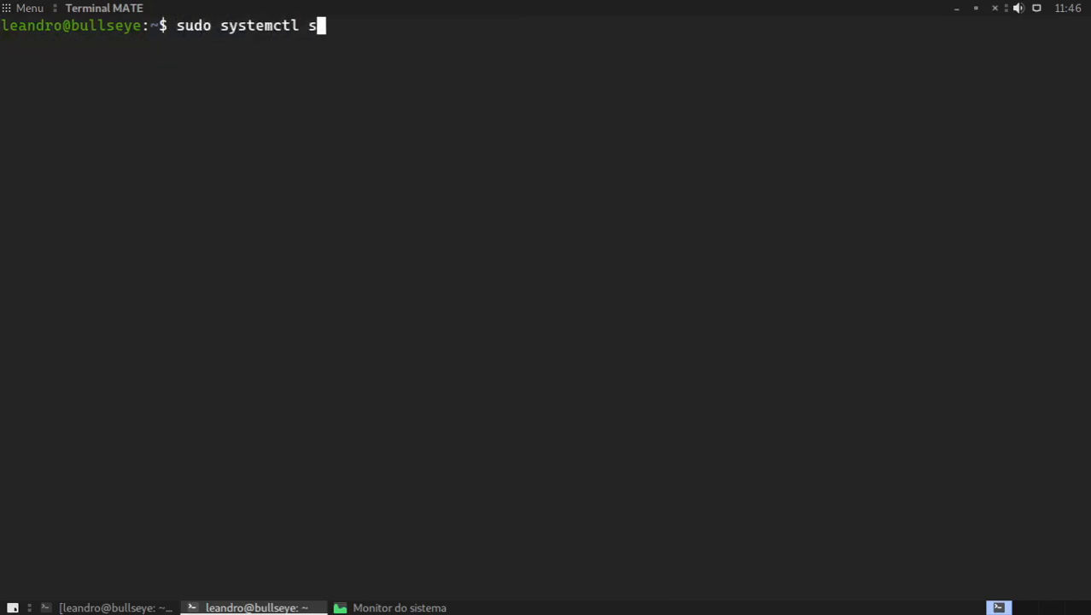
type("top rust")
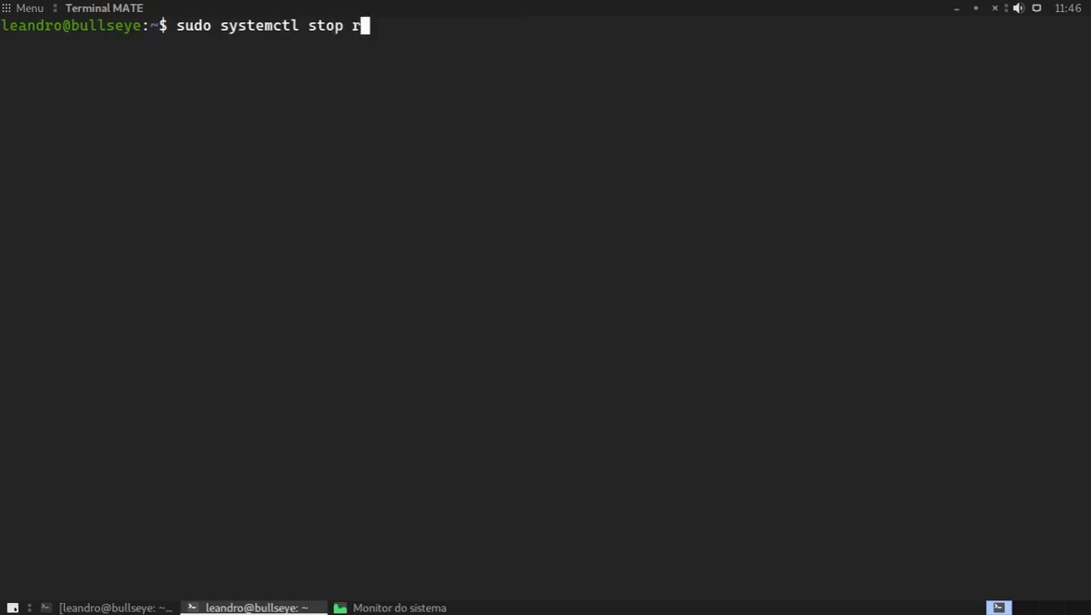
key("Tab")
key("Return")
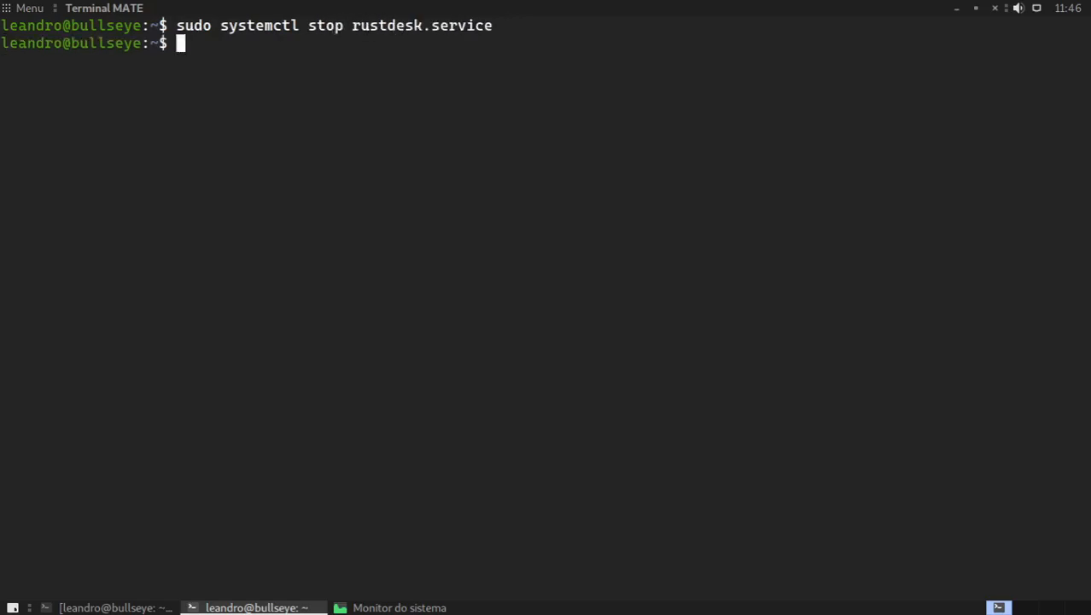
Step: Query the service with sudo systemctl status rustdesk.service, examine the state in its Active line, and leave the status output
key("Up")
key("Up")
key("Return")
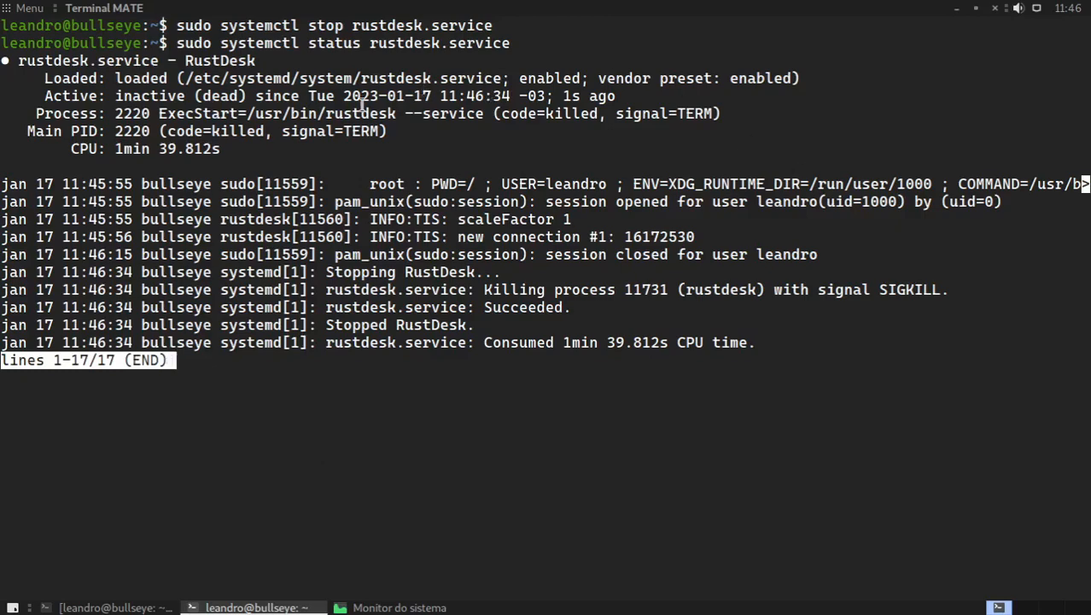
left_click_drag(110, 96, 247, 96)
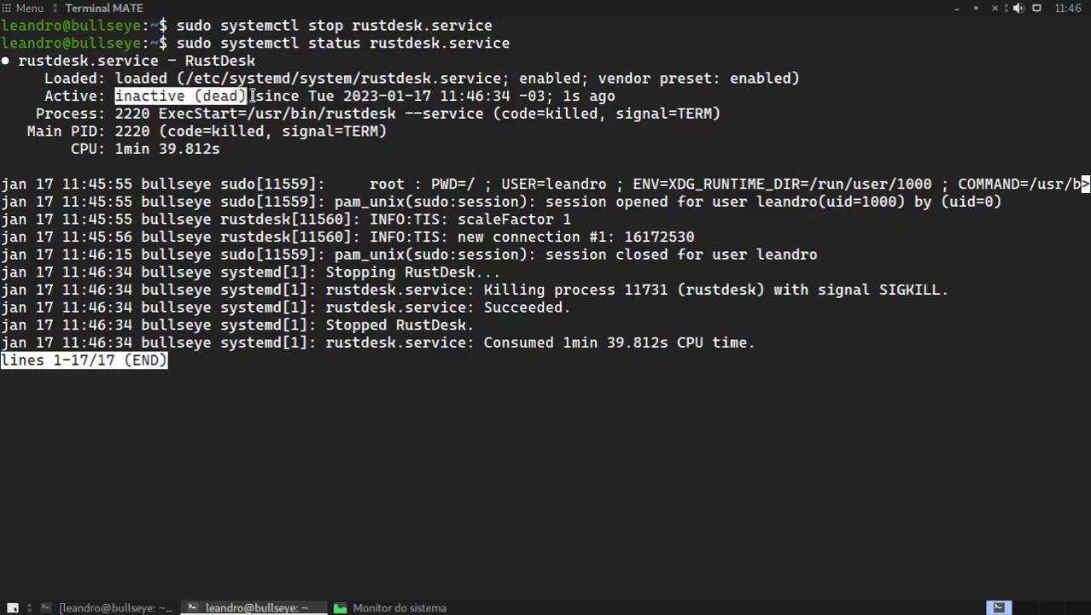
key("q")
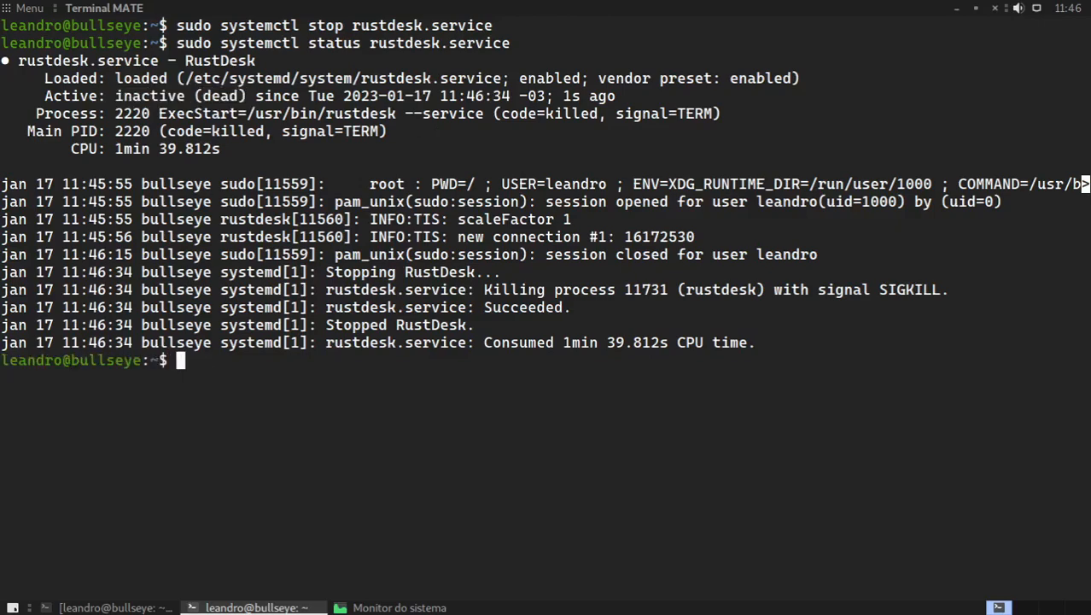
Step: Clear the terminal and turn off the service's automatic startup with sudo systemctl disable rustdesk.service
key("ctrl+l")
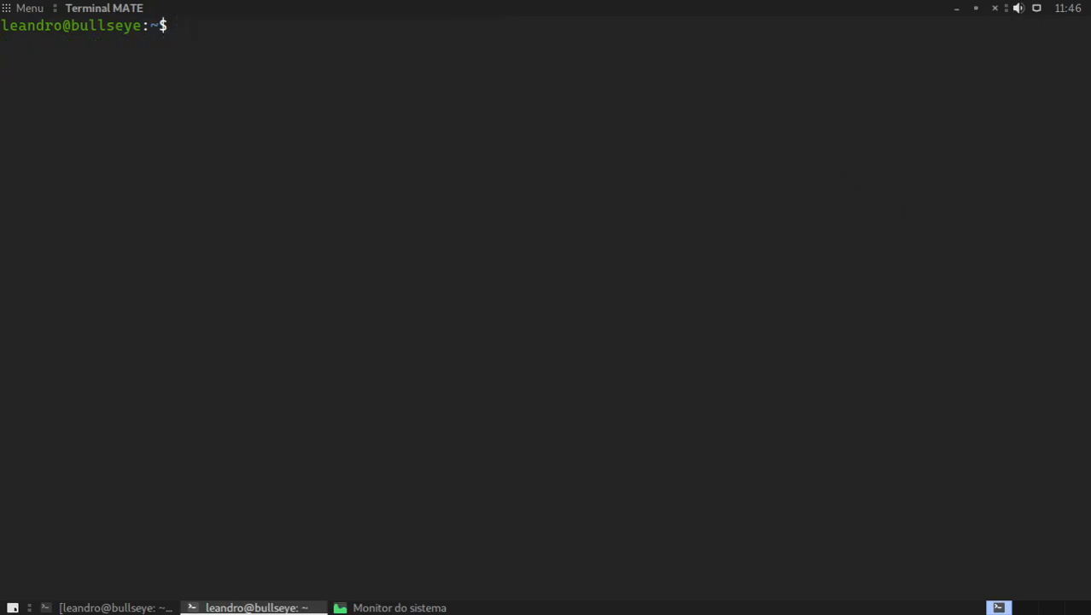
type("sudo systemctl ")
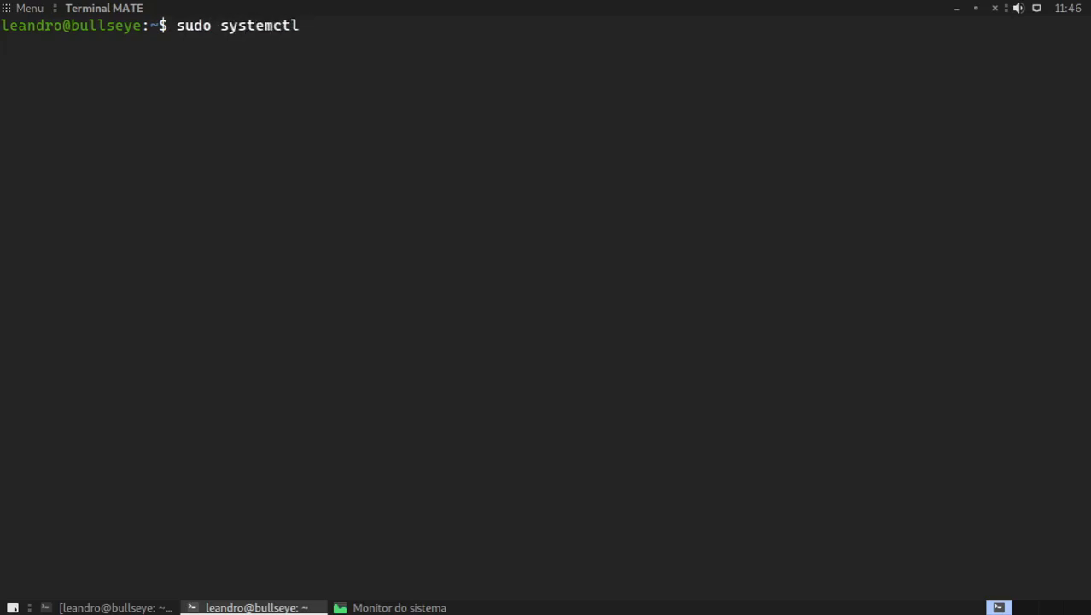
type("disable rus")
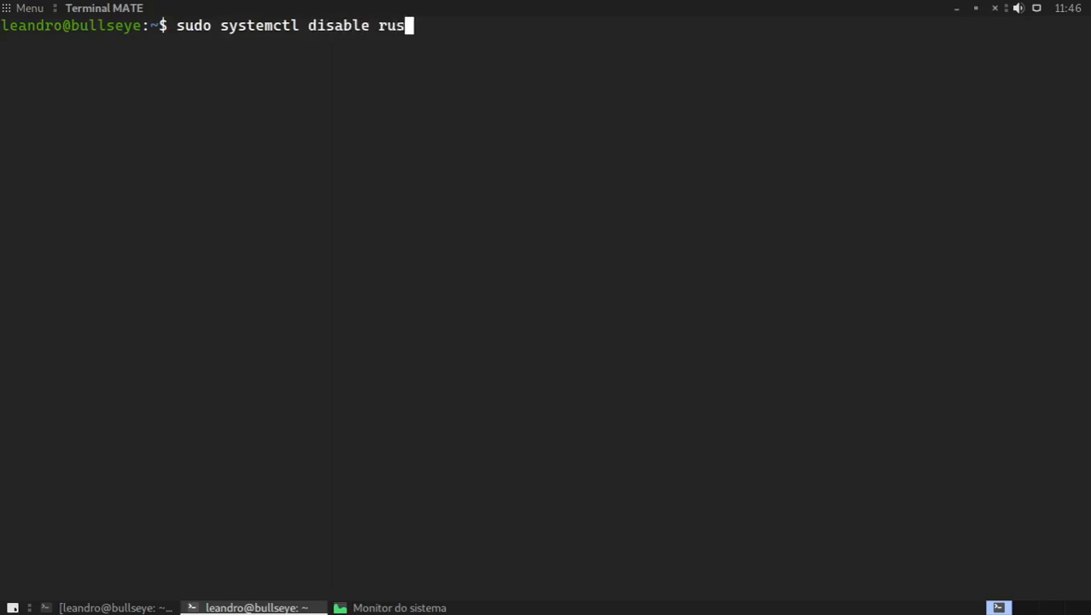
key("Tab")
key("Return")
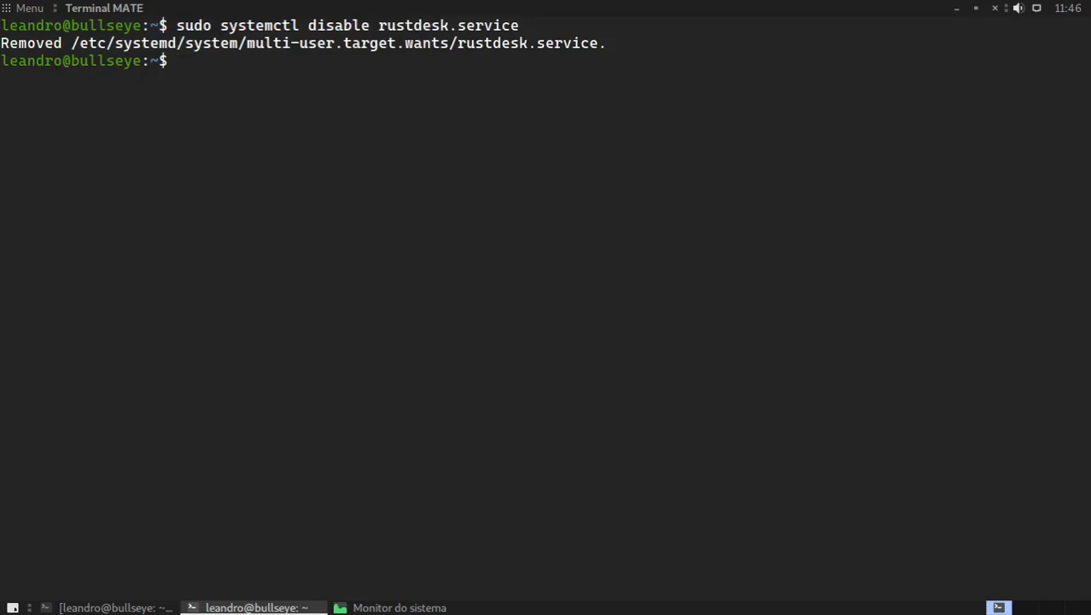
Step: Clear the terminal, query the rustdesk.service status again, and examine the vendor preset and startup state in its Loaded line
key("ctrl+l")
key("Up")
key("Up")
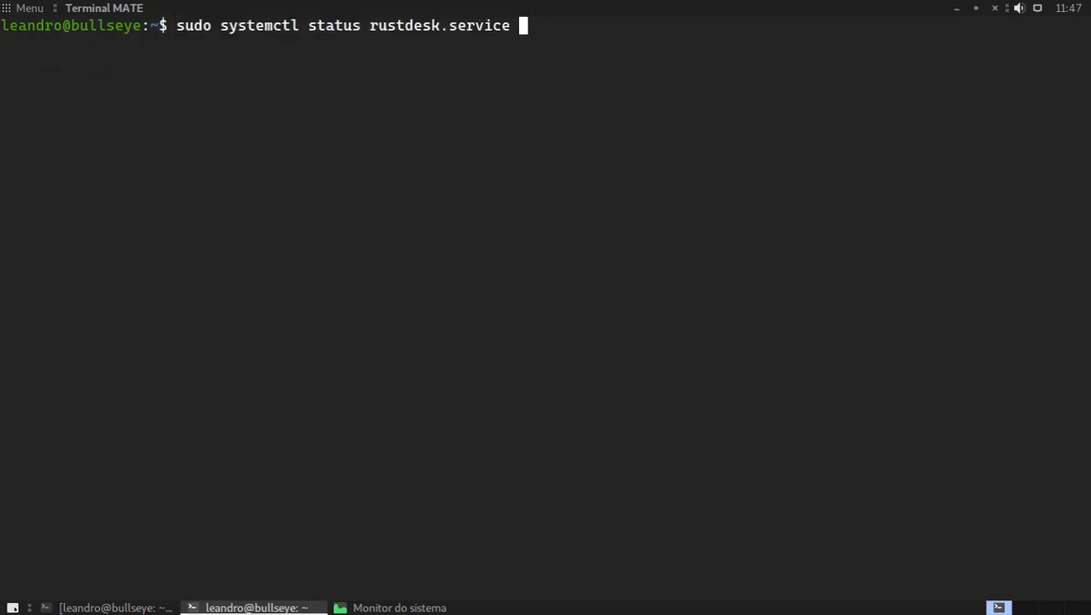
key("Return")
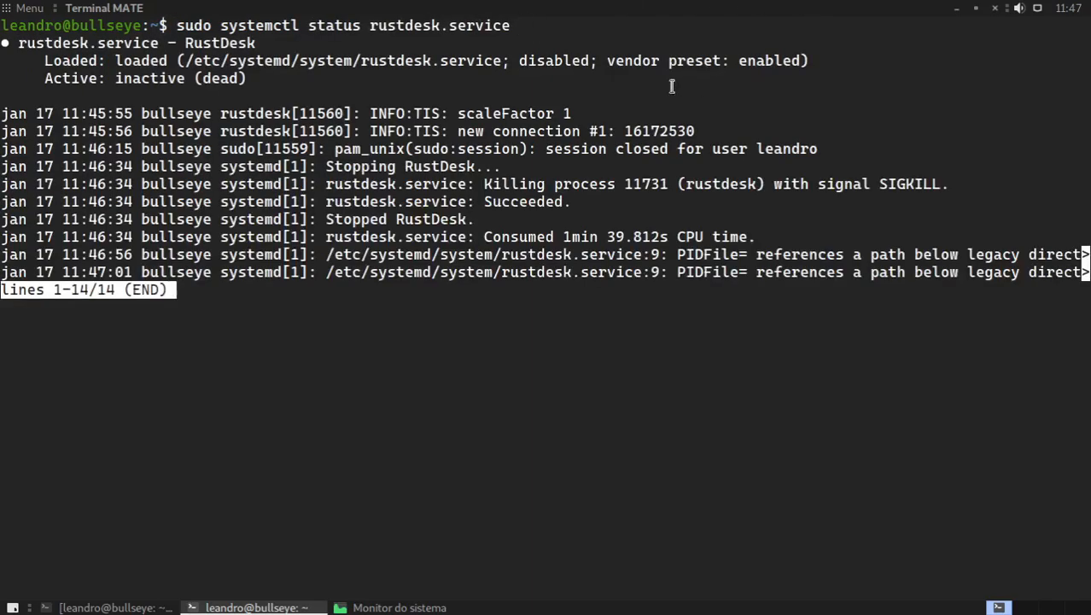
left_click_drag(613, 65, 803, 62)
left_click(803, 60)
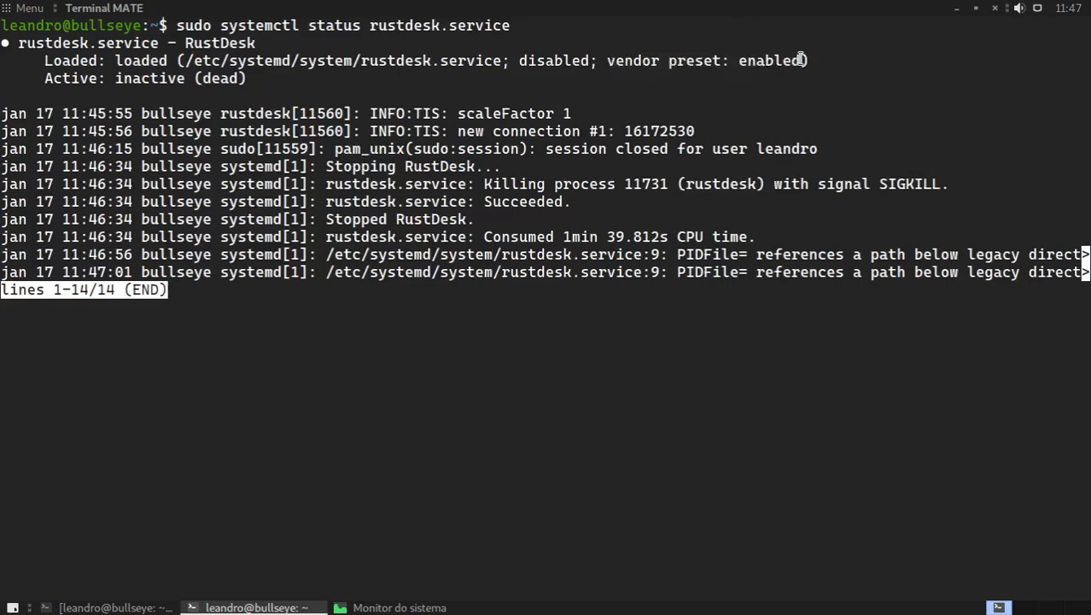
double_click(536, 61)
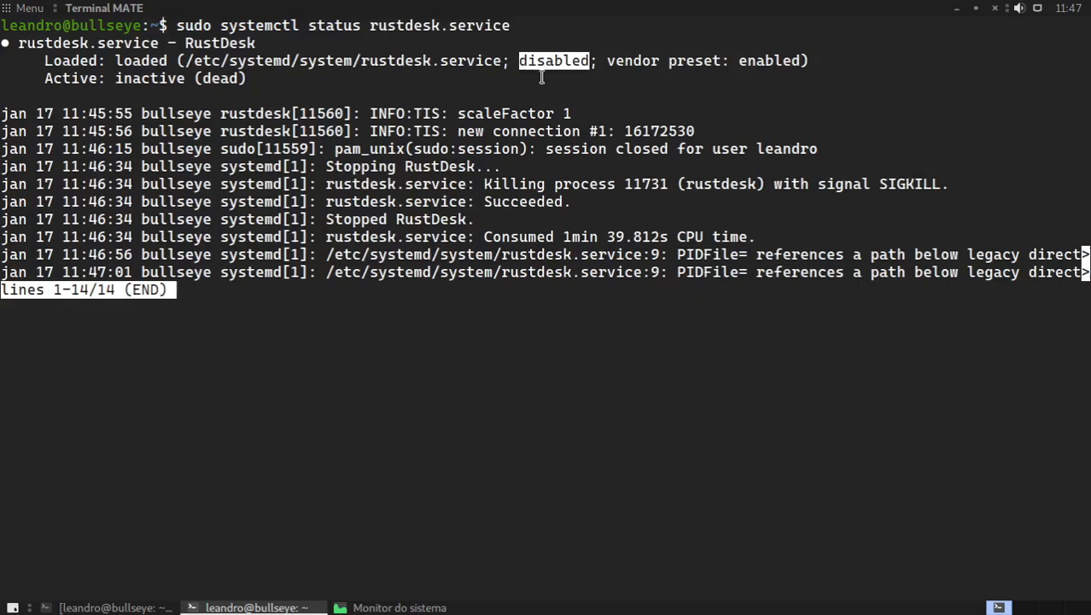
left_click(541, 77)
key("q")
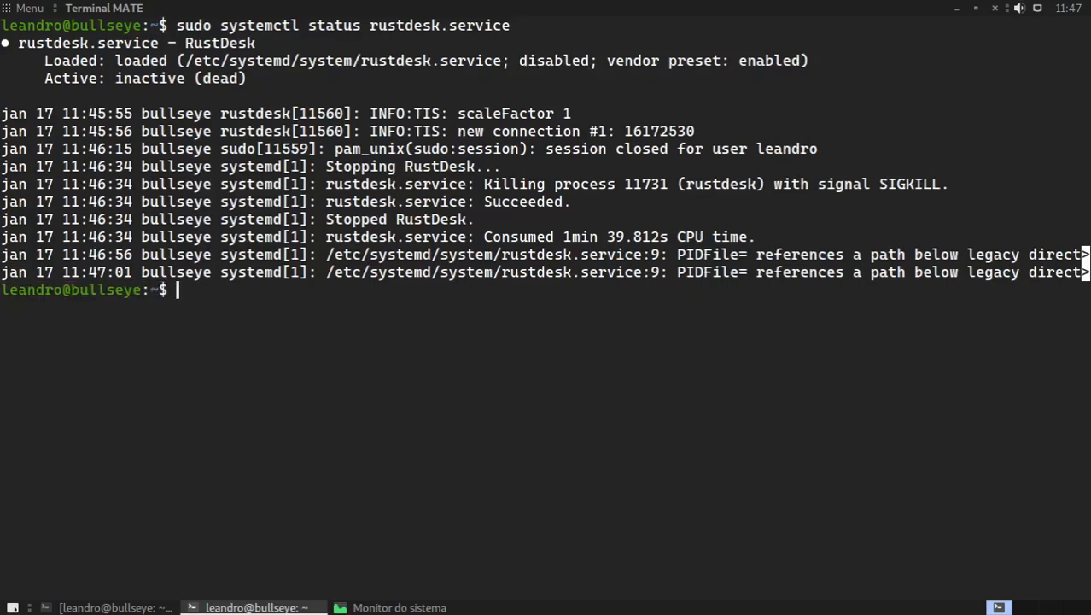
Step: Restart the Debian machine with sudo reboot and return to a terminal on its desktop
type("sudo reb")
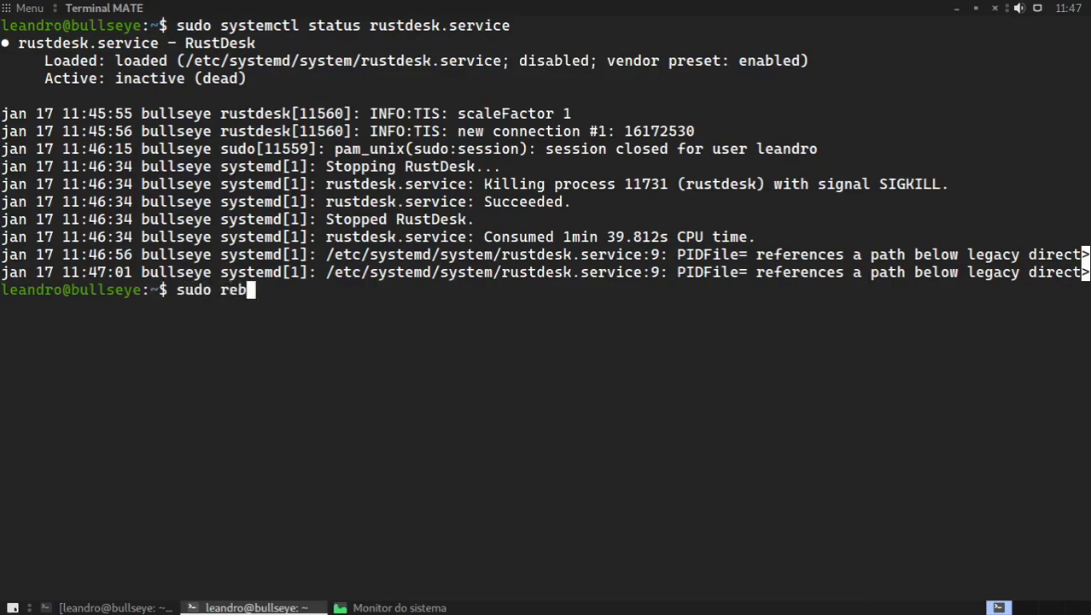
type("oot")
key("Return")
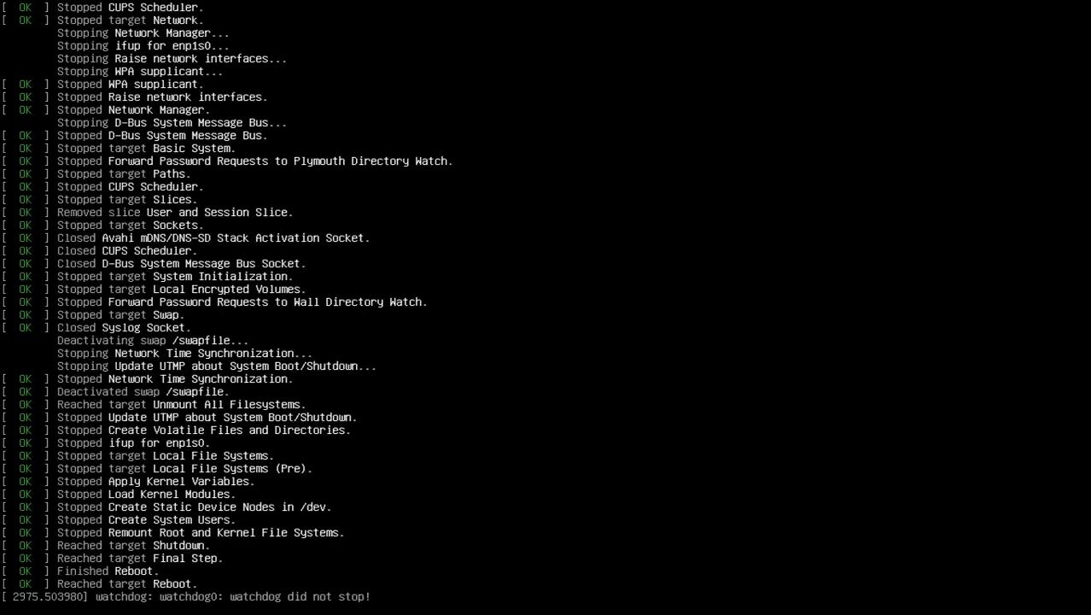
key("Return")
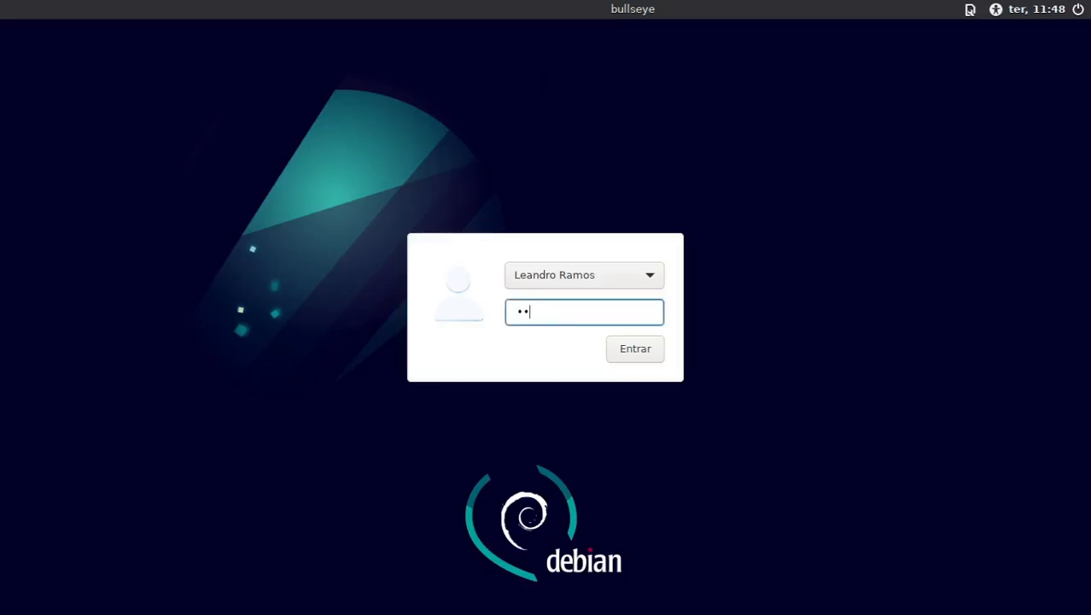
key("Return")
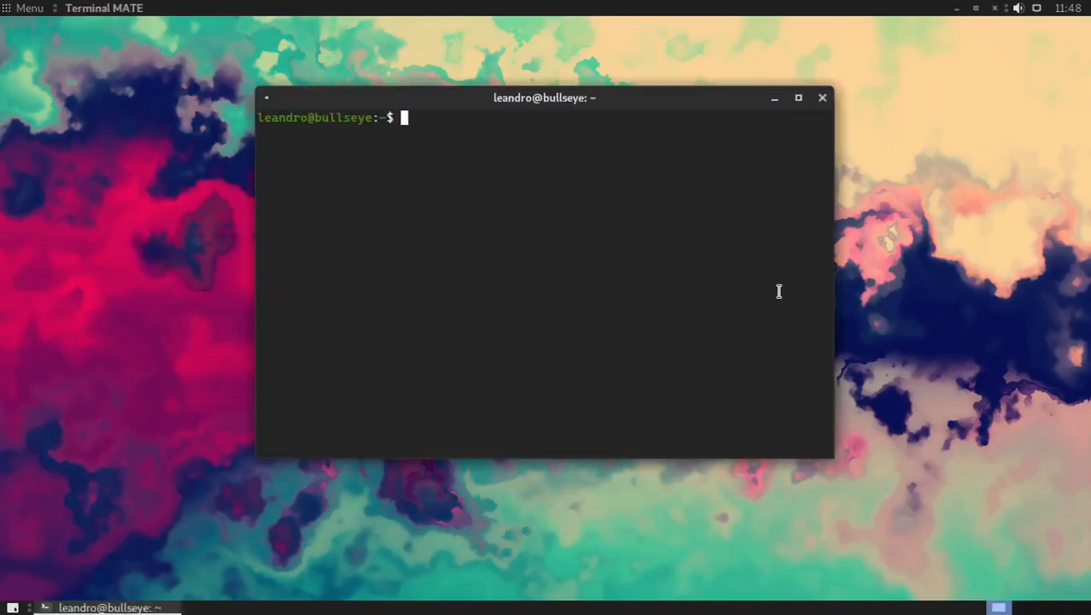
Step: Enlarge the text and maximize the Debian terminal, run sudo systemctl status rustdesk.service, and enter the account password for sudo
key("ctrl+plus")
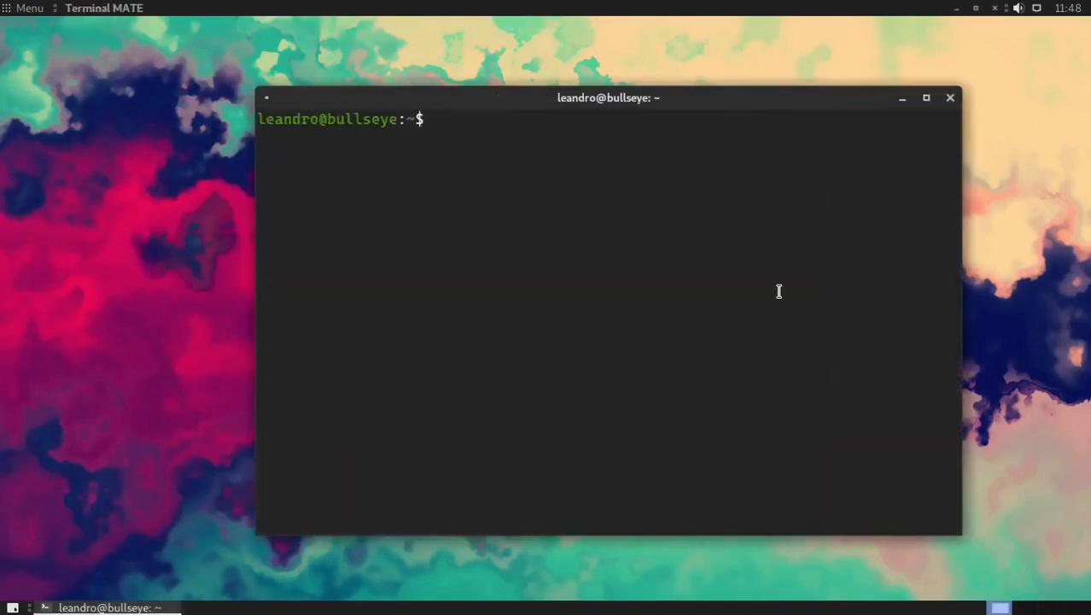
key("alt+F10")
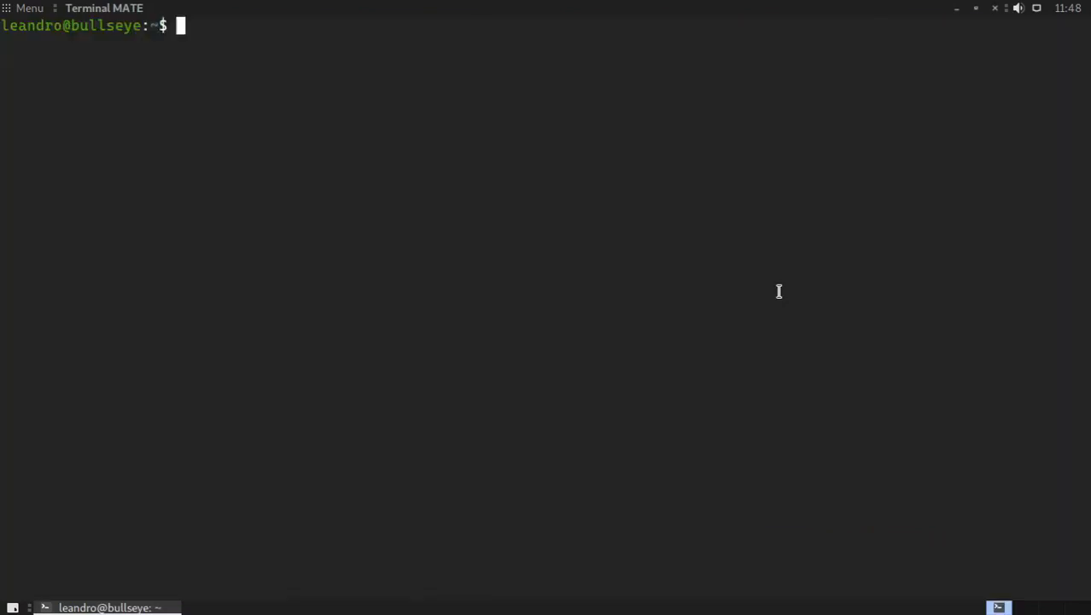
key("Up")
key("Up")
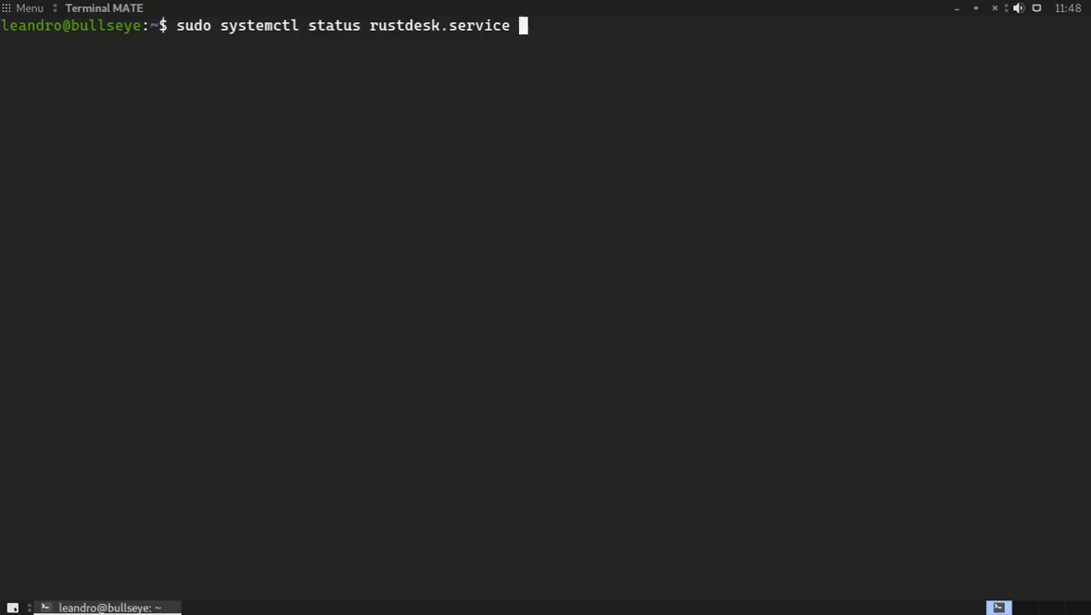
key("Return")
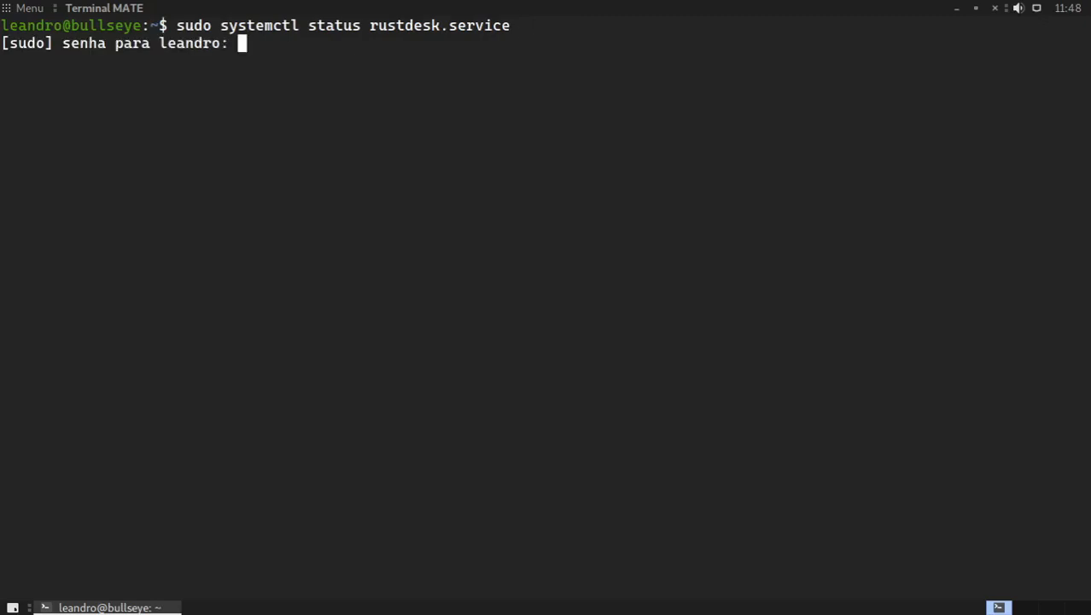
key("Return")
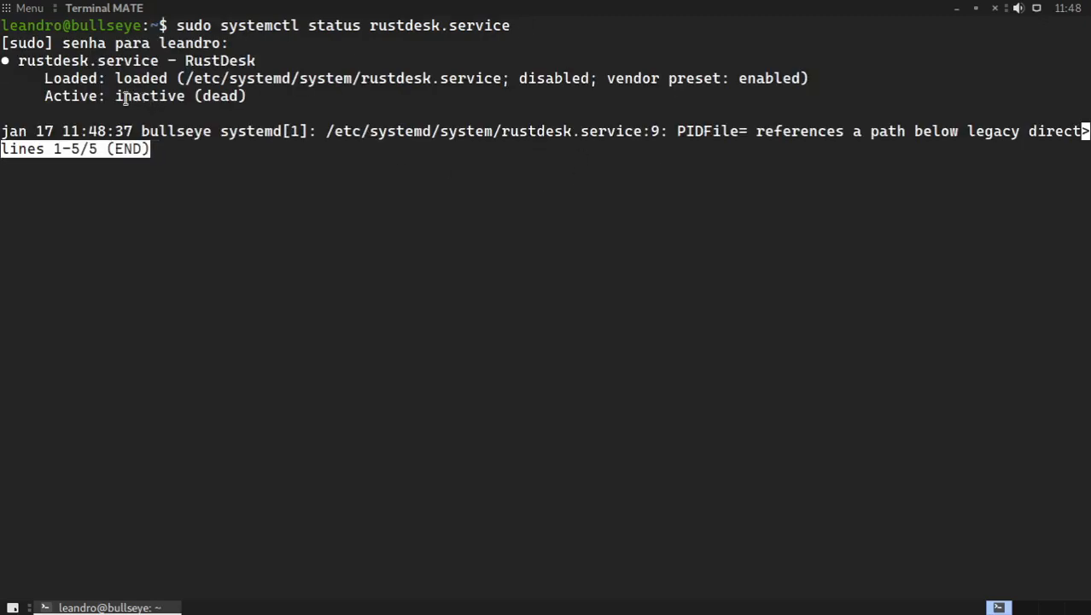
Step: Examine the service's Active line after the reboot, leave the status output, and clear the terminal
left_click_drag(120, 97, 254, 100)
left_click(253, 99)
key("q")
key("ctrl+l")
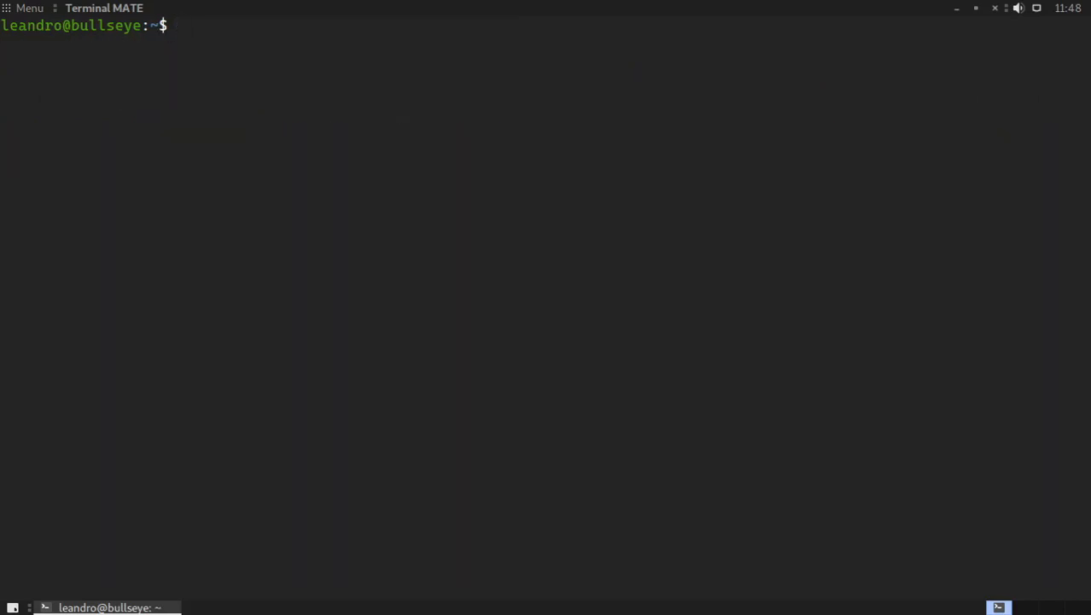
Step: Switch to Fedora, try to connect to the Debian machine with RustDesk, and close the connection error
key("super")
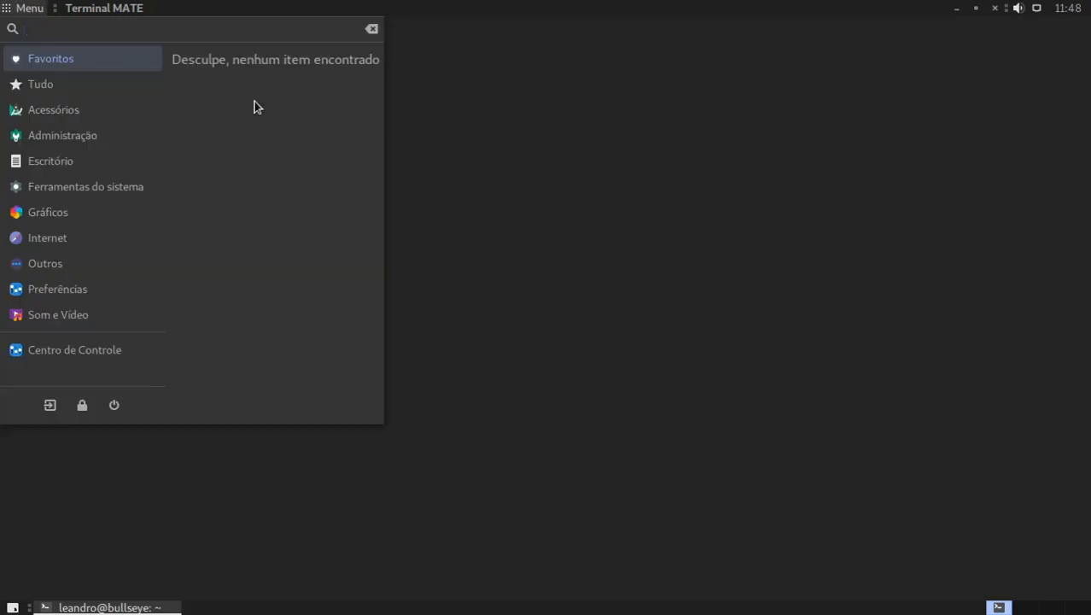
left_click(468, 227)
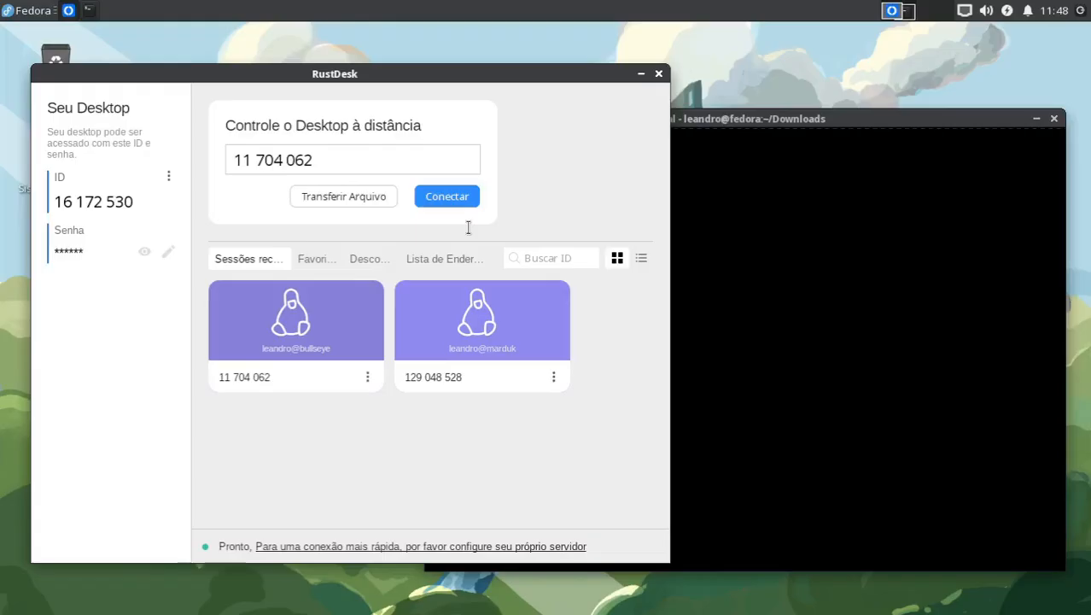
left_click(461, 198)
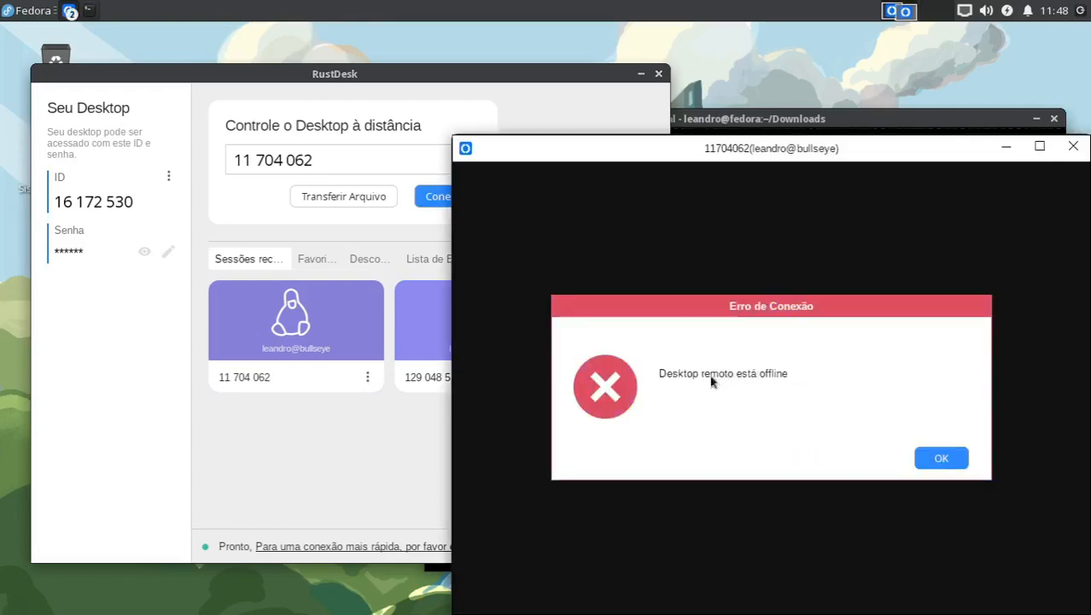
left_click(941, 459)
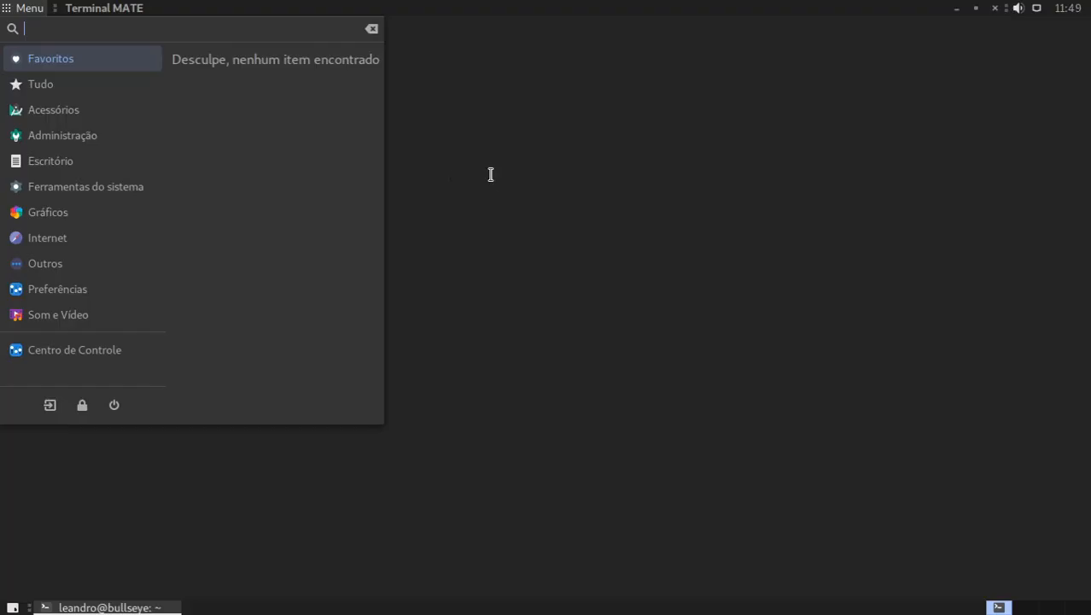
Step: Switch to the Debian machine and launch RustDesk by searching the applications for rust
left_click(491, 175)
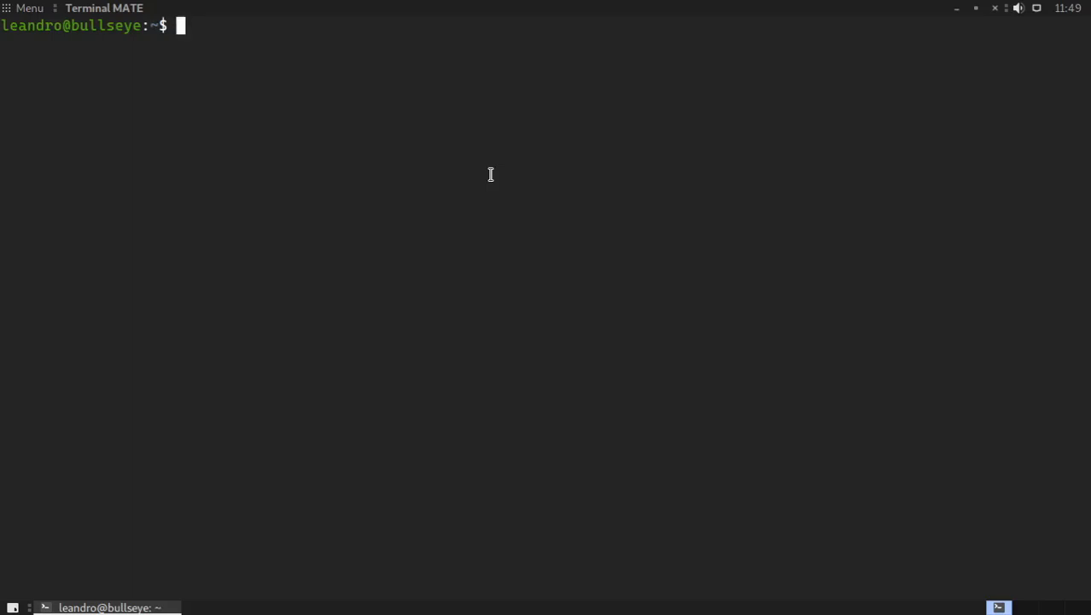
key("super")
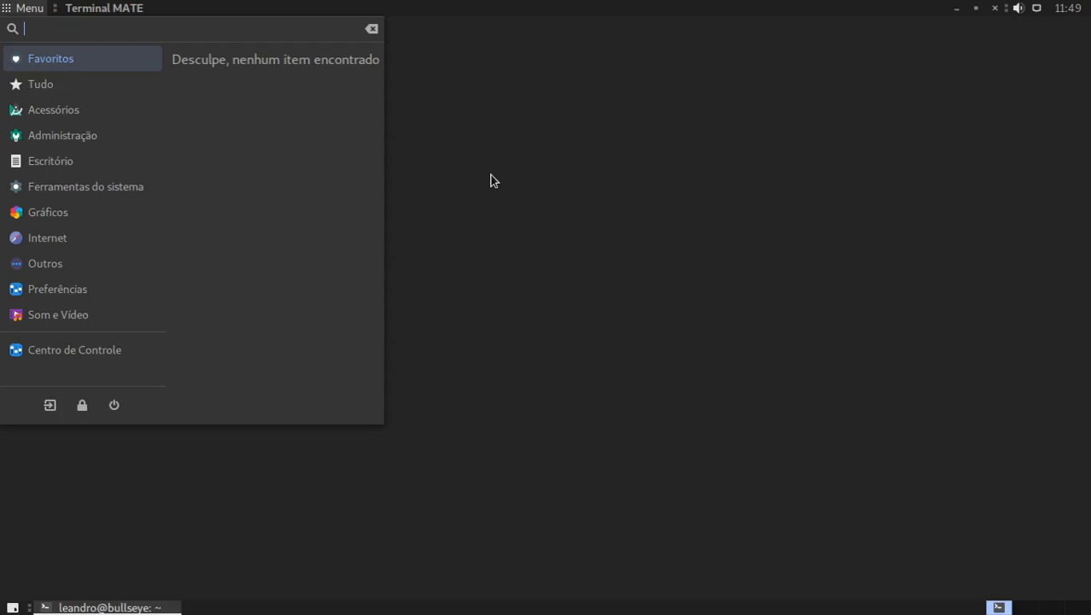
type("rust")
key("Return")
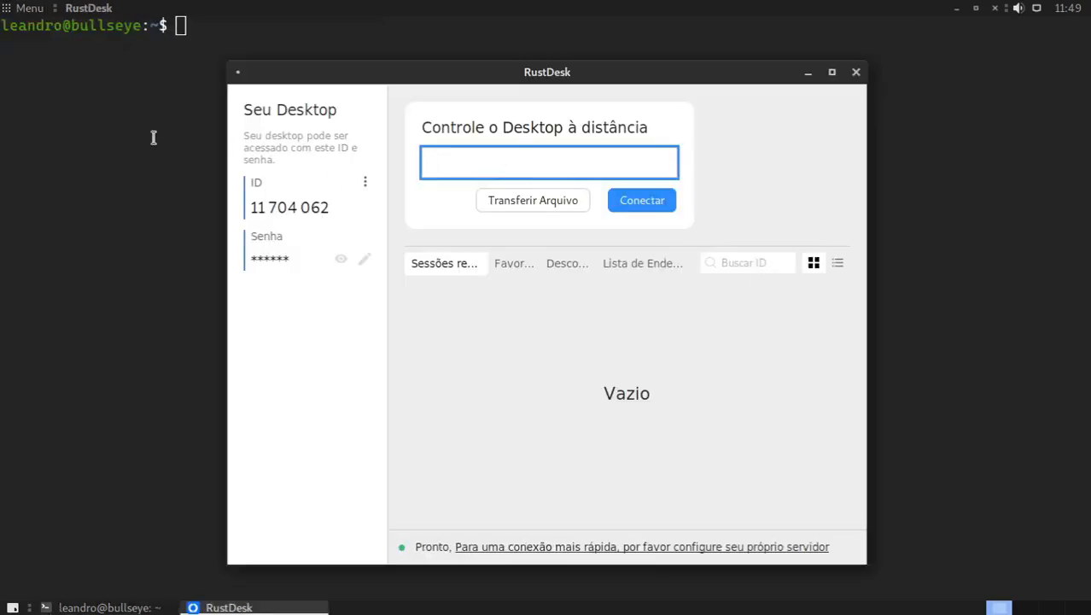
Step: Run sudo systemctl status rustdesk.service in the Debian terminal with RustDesk open, and leave the status output
left_click(153, 138)
type("sudo systemctl status rustdesk.service")
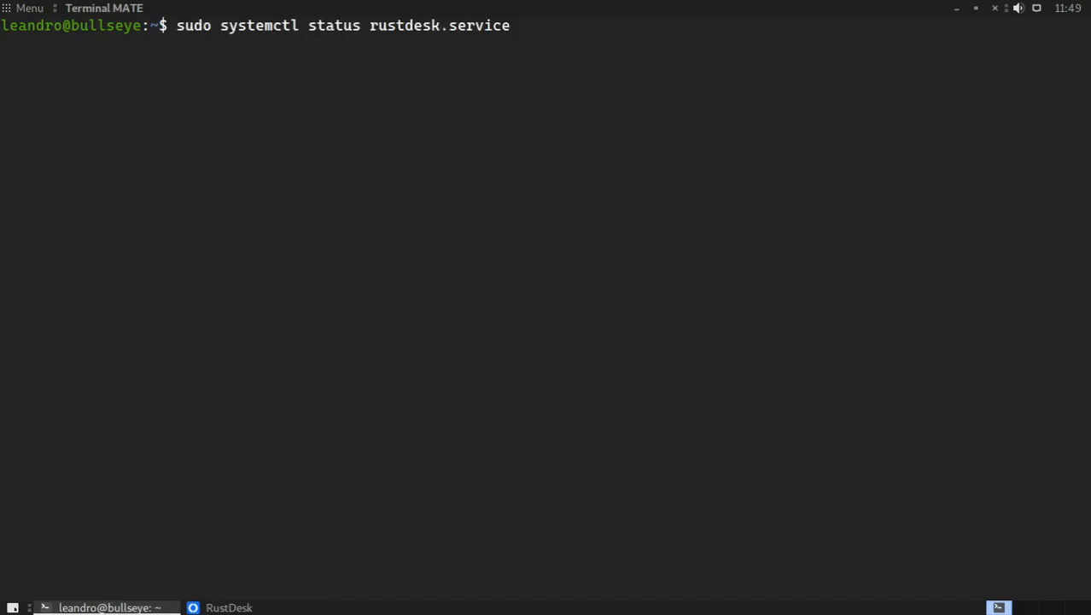
key("Return")
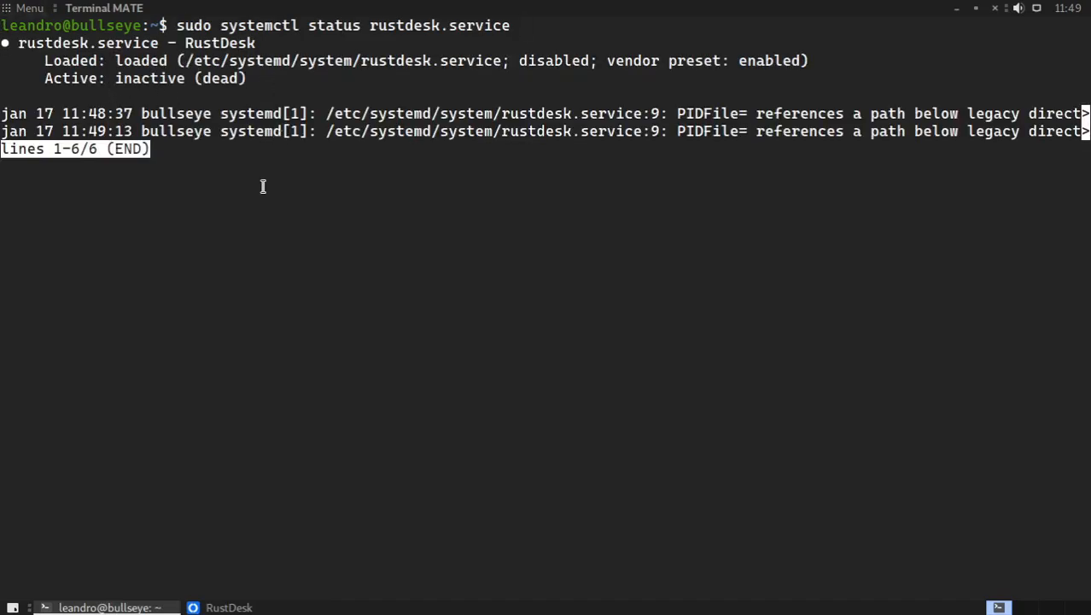
key("q")
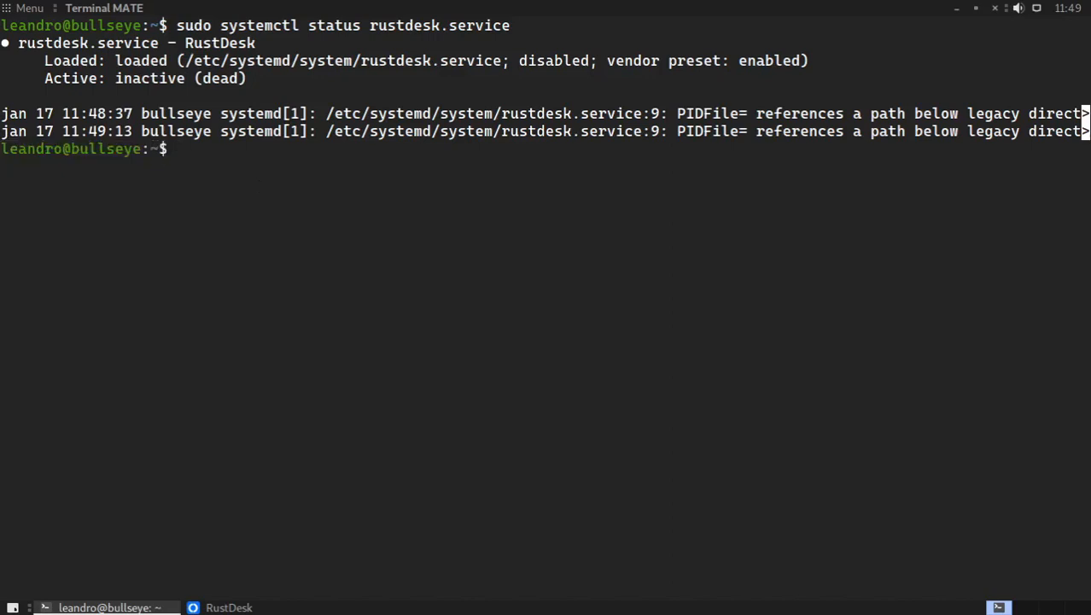
Step: Connect from Fedora to the Debian machine with RustDesk and accept the incoming connection on Debian
key("alt+Tab")
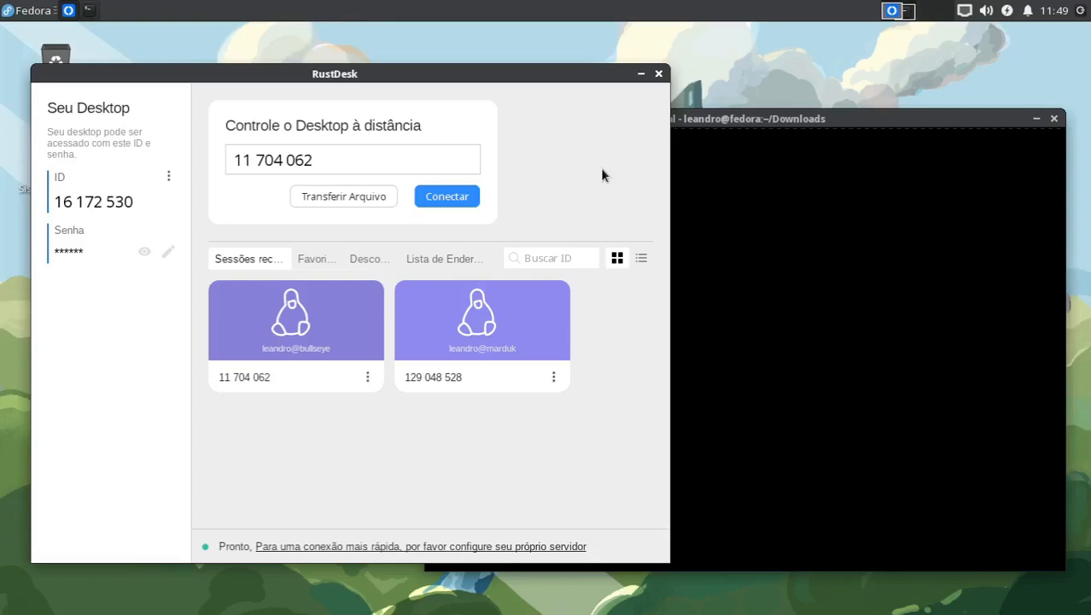
left_click(457, 198)
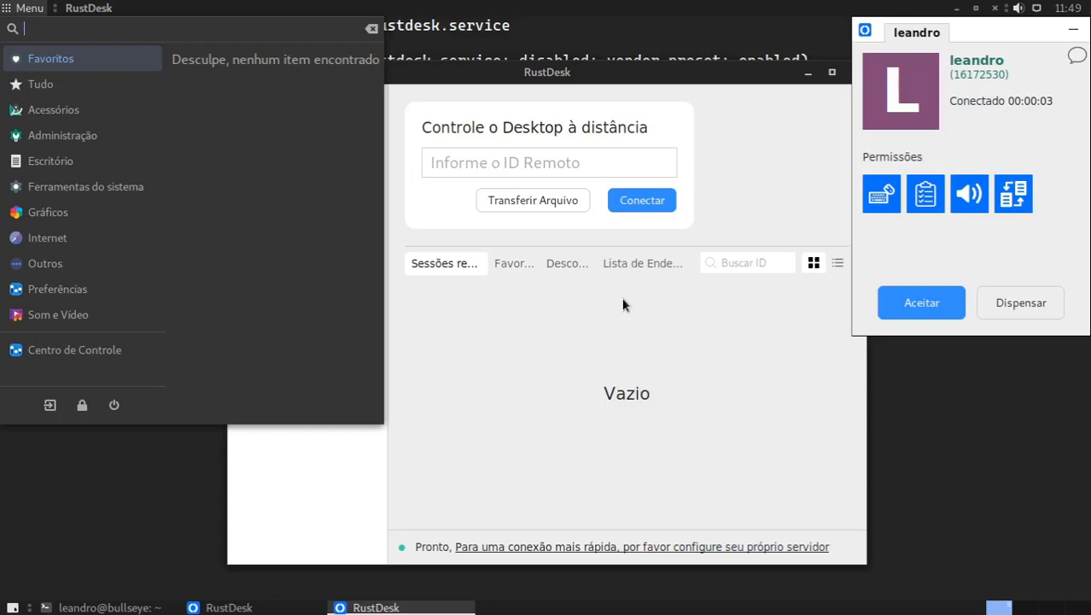
left_click(946, 263)
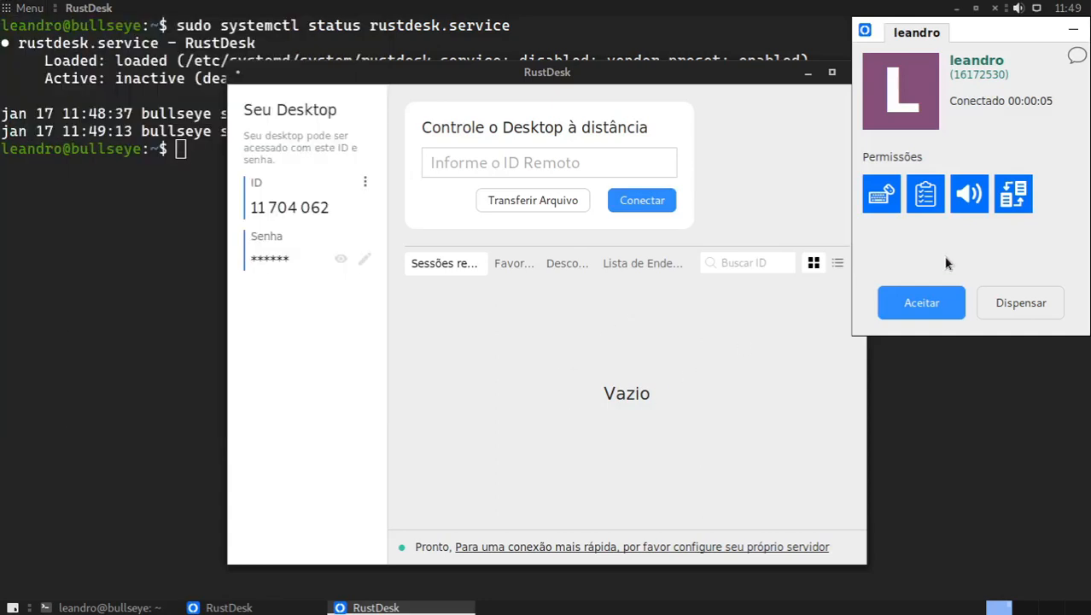
left_click(936, 302)
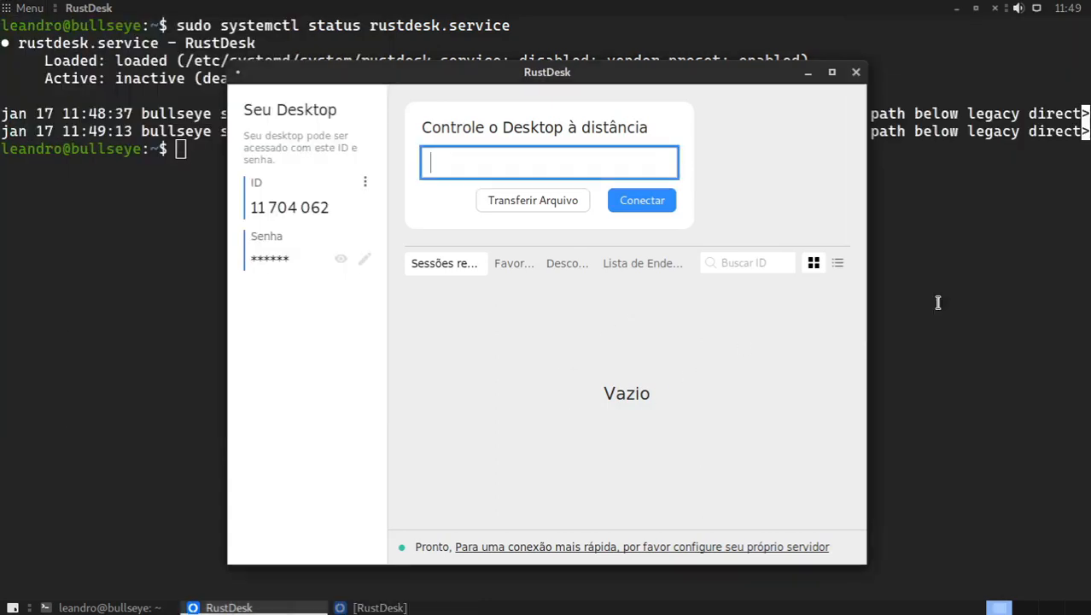
Step: View the remote session on Fedora, close the RustDesk window on Debian, and cancel the reconnection attempt on Fedora
key("super+Tab")
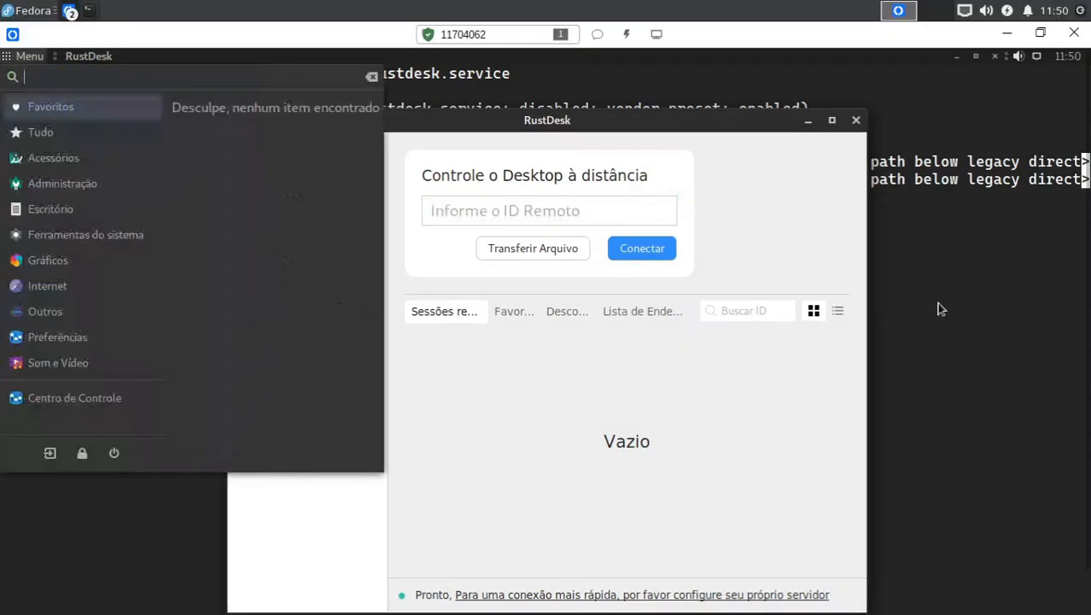
left_click(831, 62)
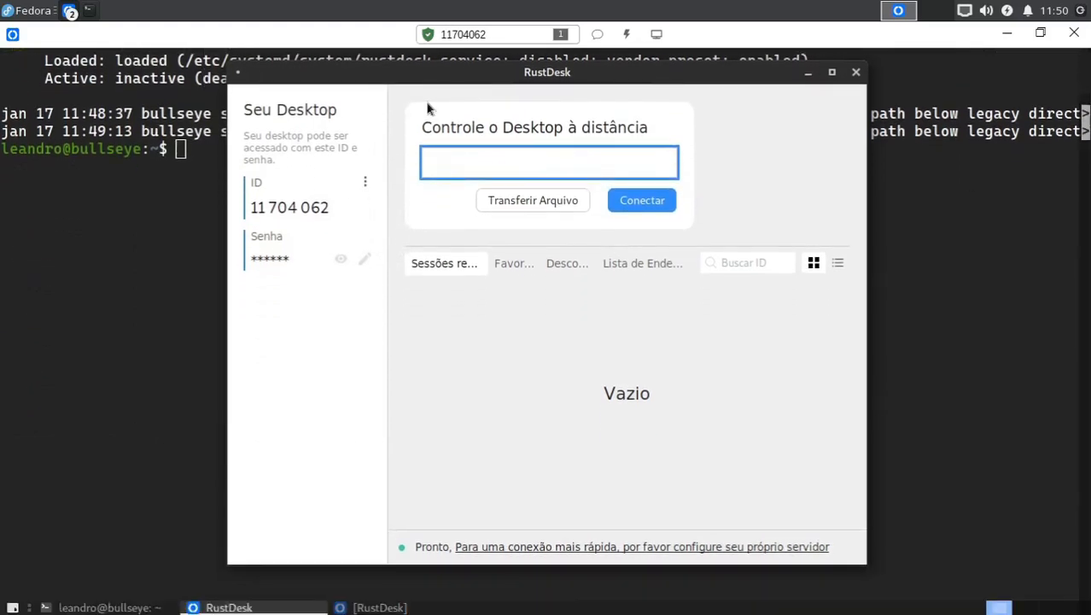
key("super")
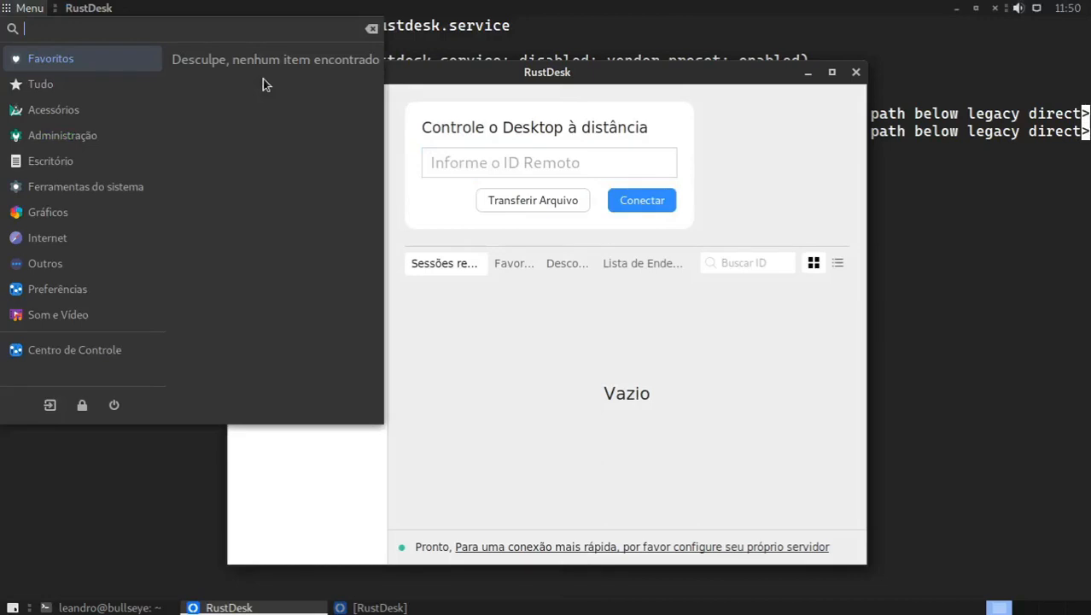
left_click(553, 410)
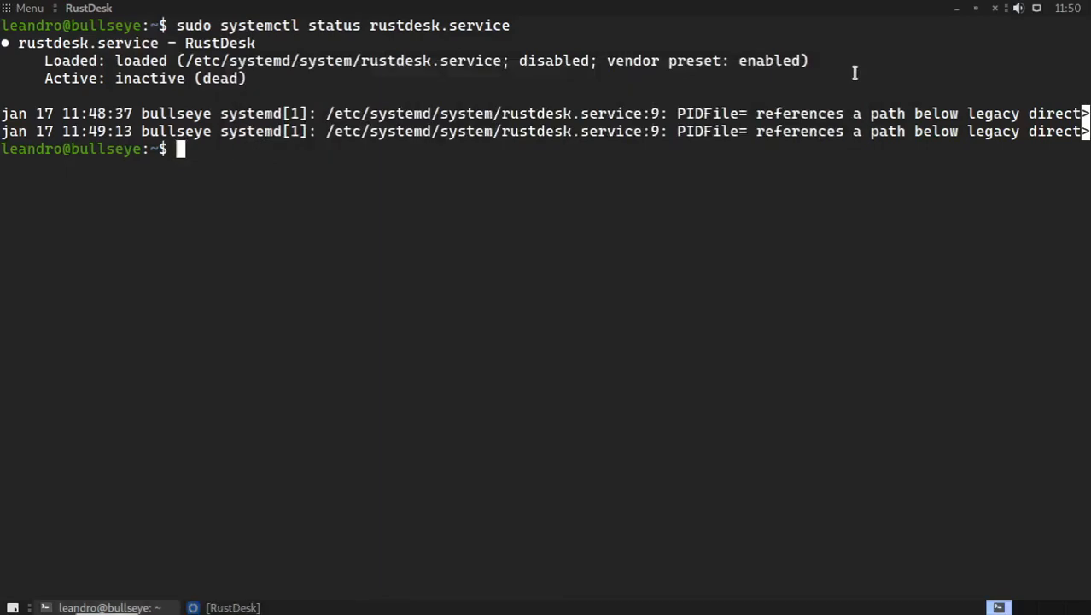
left_click(855, 72)
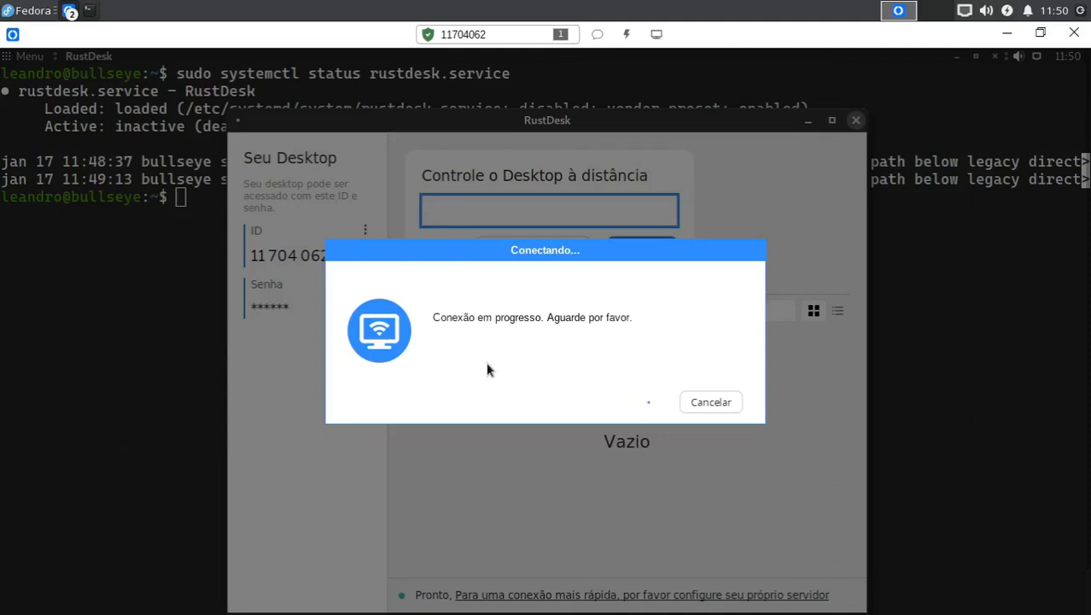
left_click(729, 403)
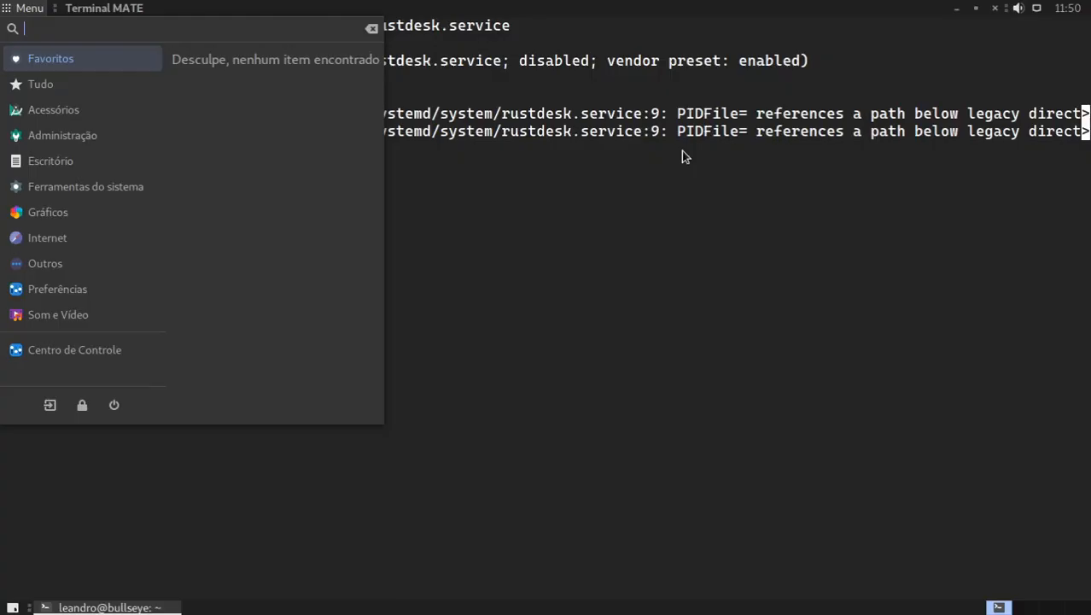
Step: Dismiss the open application menu on Debian, repeat the rustdesk.service status check with RustDesk closed, and leave its output
left_click(650, 220)
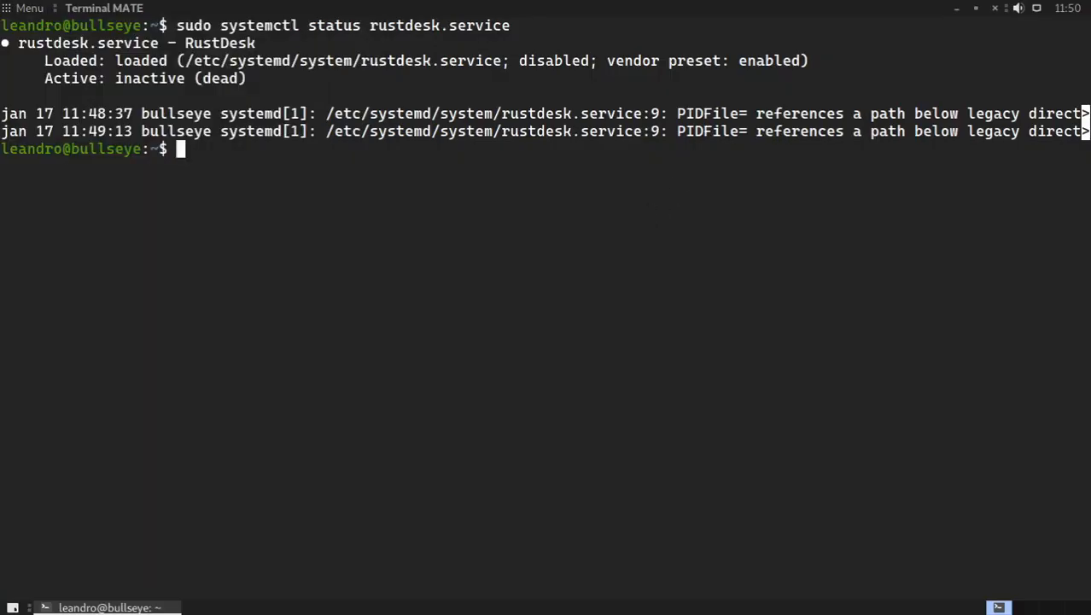
key("Up")
key("Return")
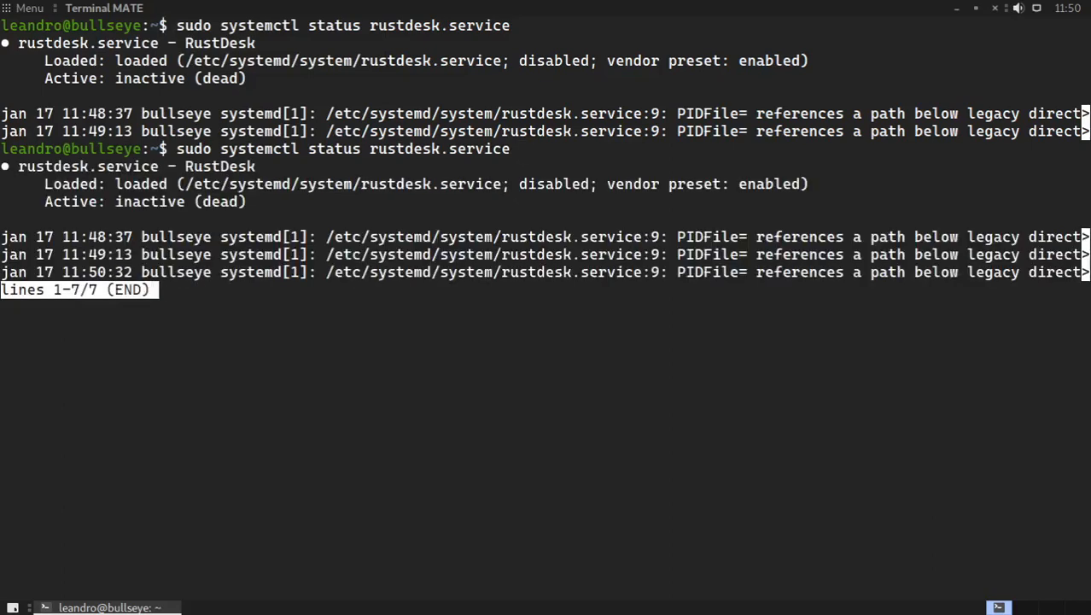
key("q")
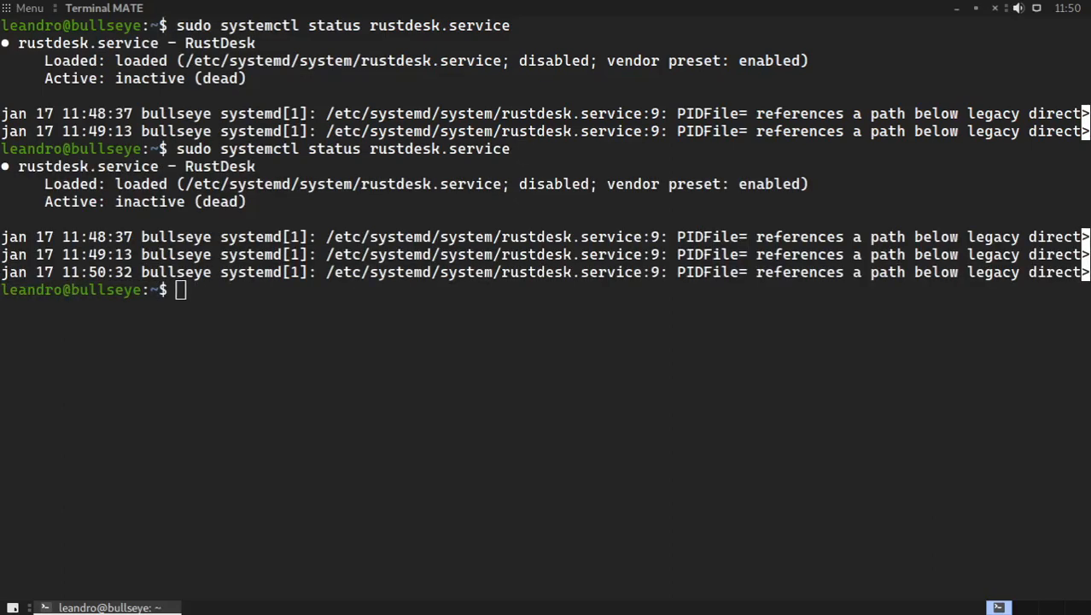
Step: Try to connect from Fedora with RustDesk closed on Debian, restore and reposition the Debian terminal window meanwhile, and dismiss the connection error
key("alt+Tab")
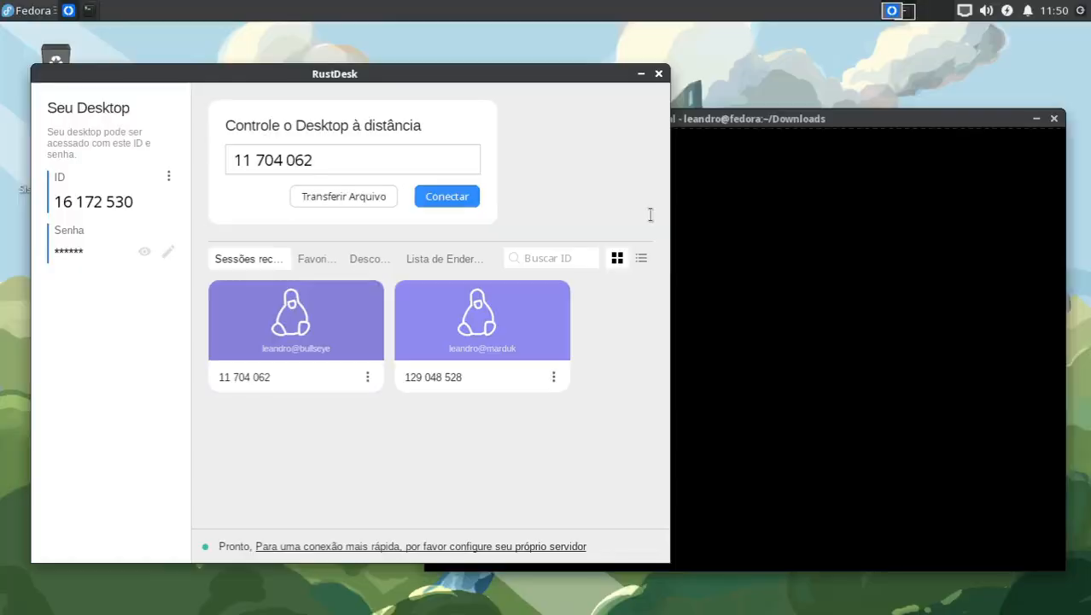
left_click(446, 196)
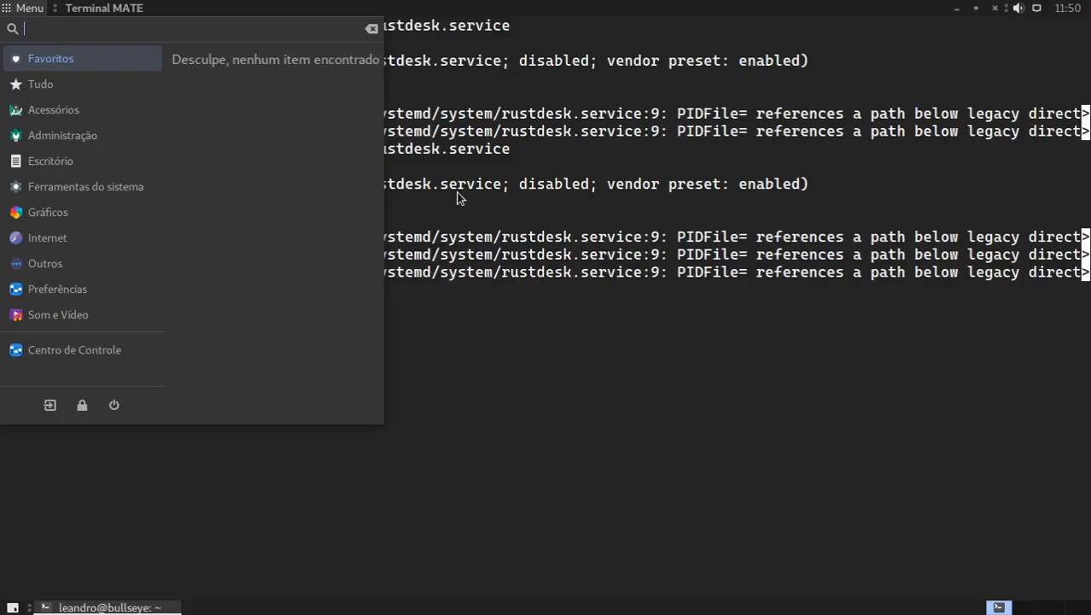
left_click(596, 370)
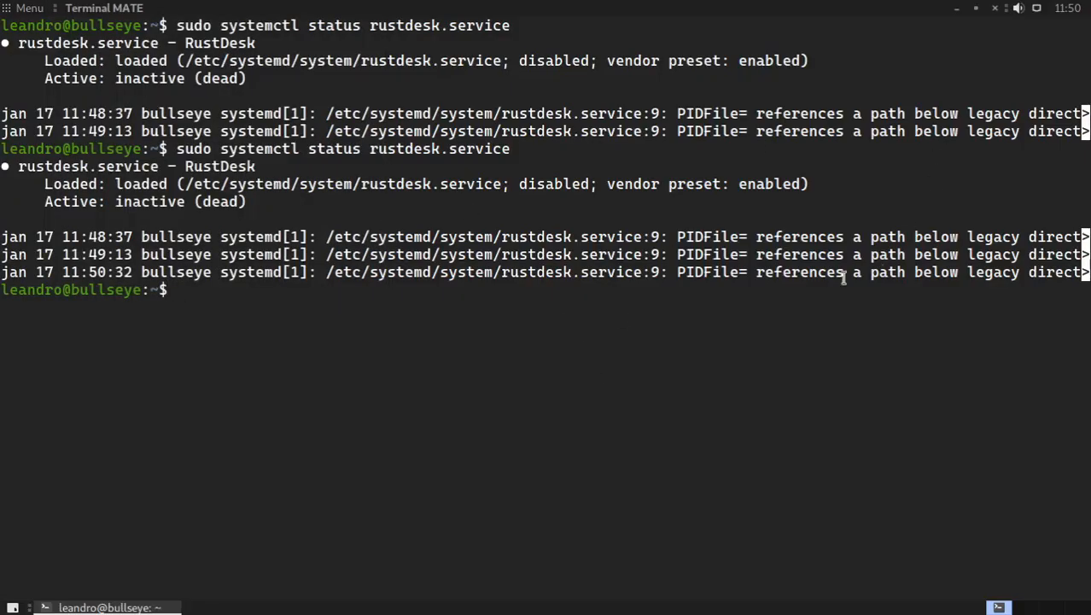
left_click(978, 9)
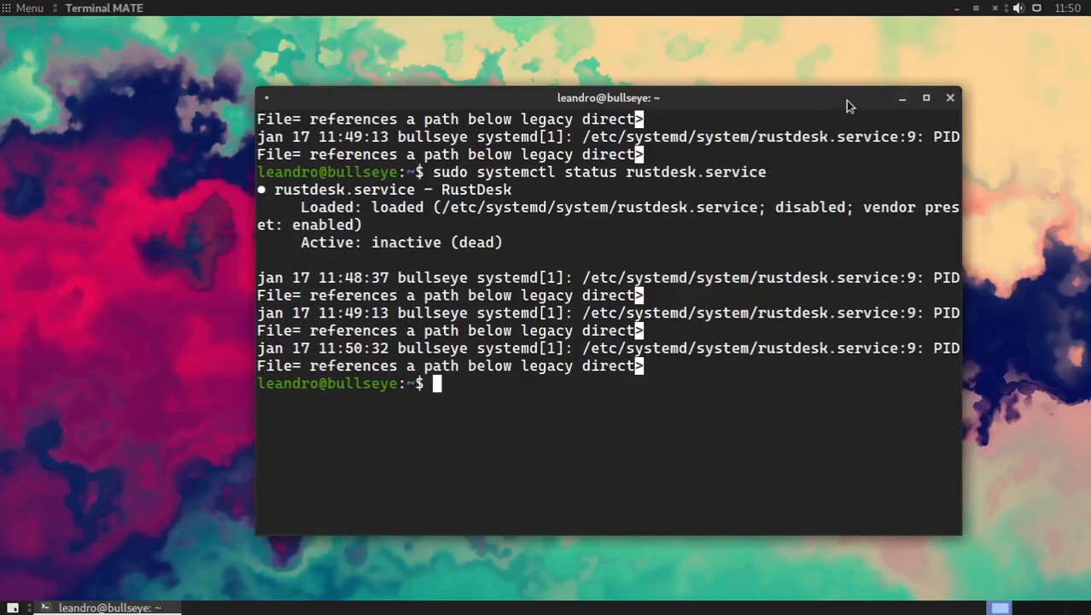
left_click_drag(848, 102, 615, 111)
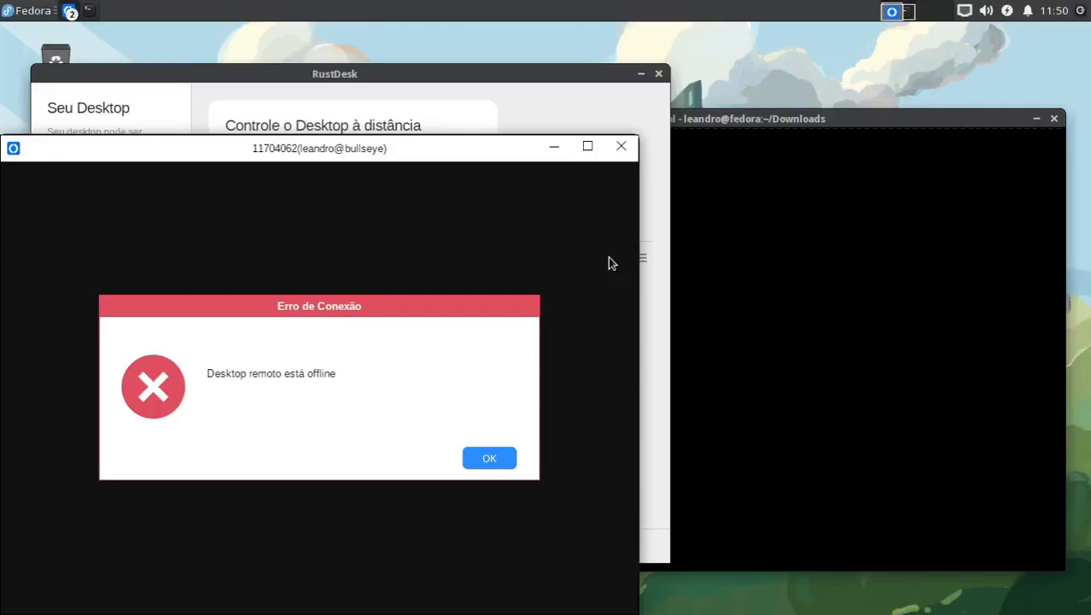
left_click(484, 459)
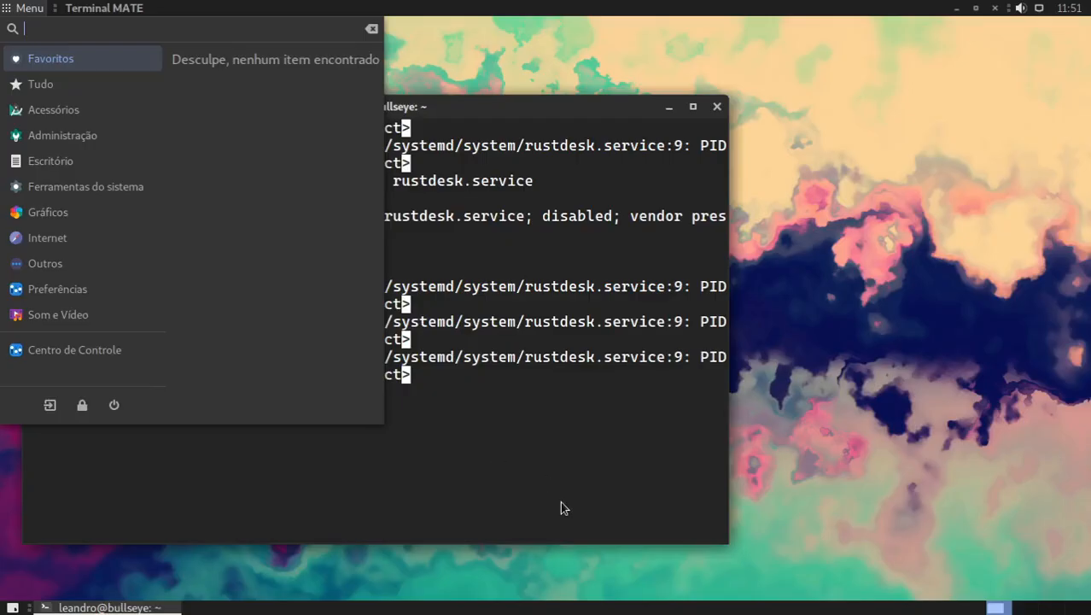
Step: Return to the Debian desktop and reopen RustDesk by searching the applications for rust
left_click(561, 503)
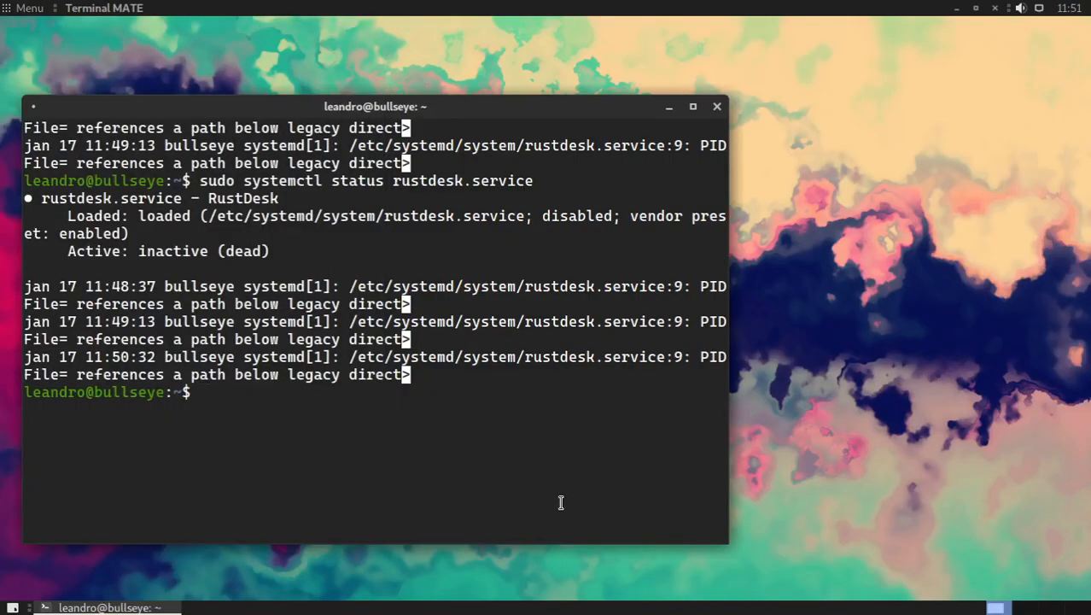
key("super")
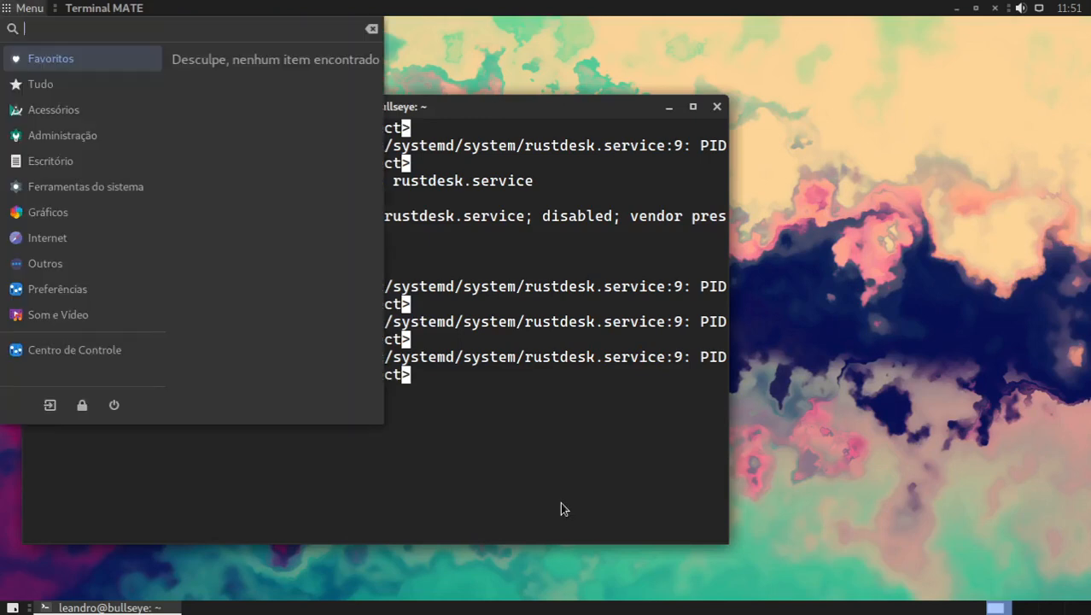
type("rust")
key("Return")
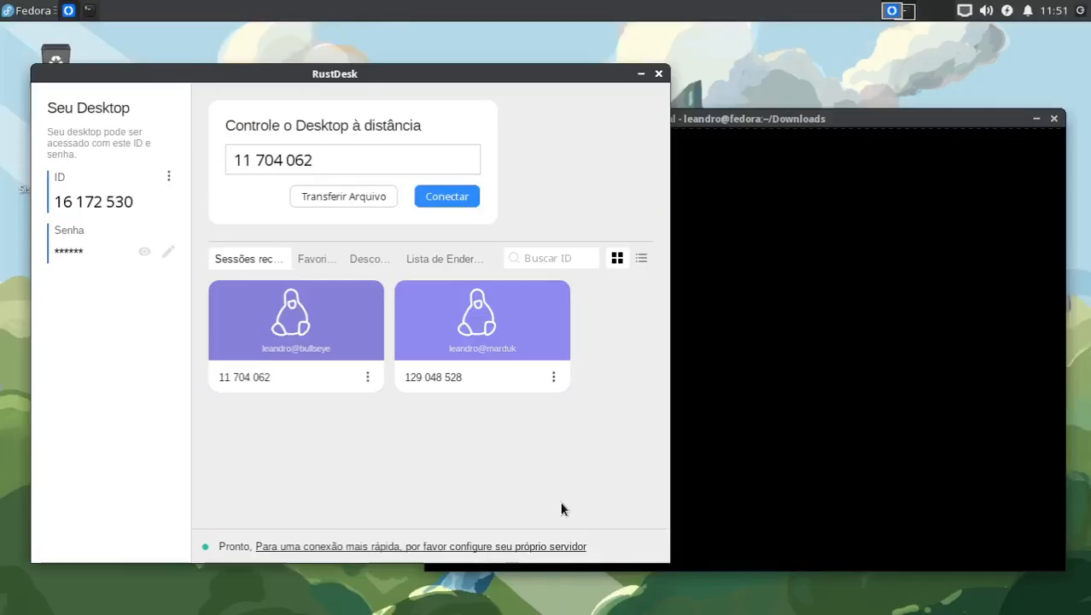
Step: Request another connection from Fedora, reject it on the Debian machine, and dismiss the resulting error on Fedora
left_click(448, 196)
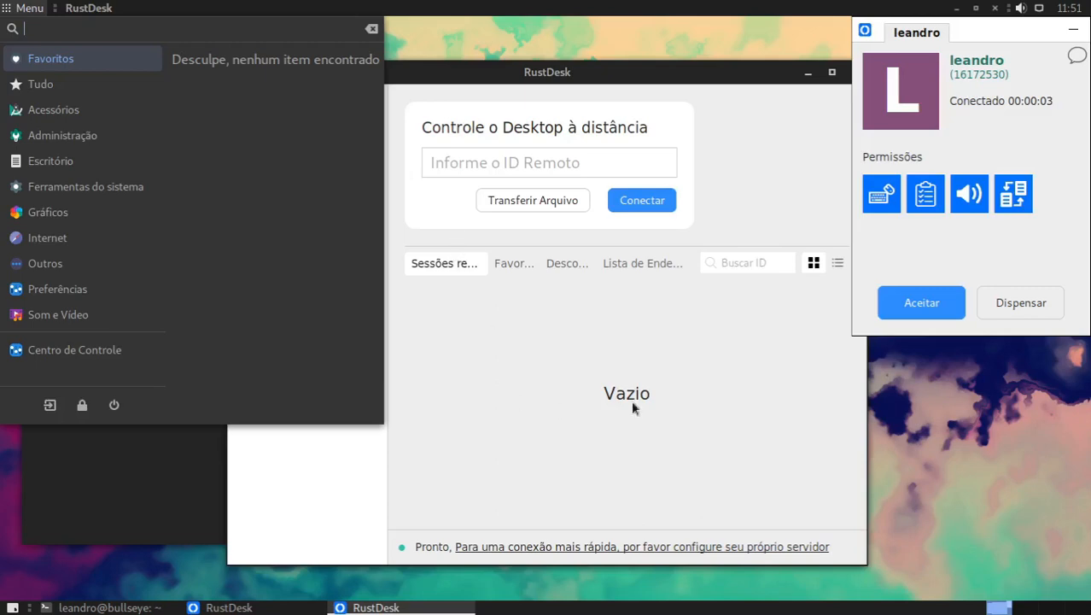
left_click(916, 251)
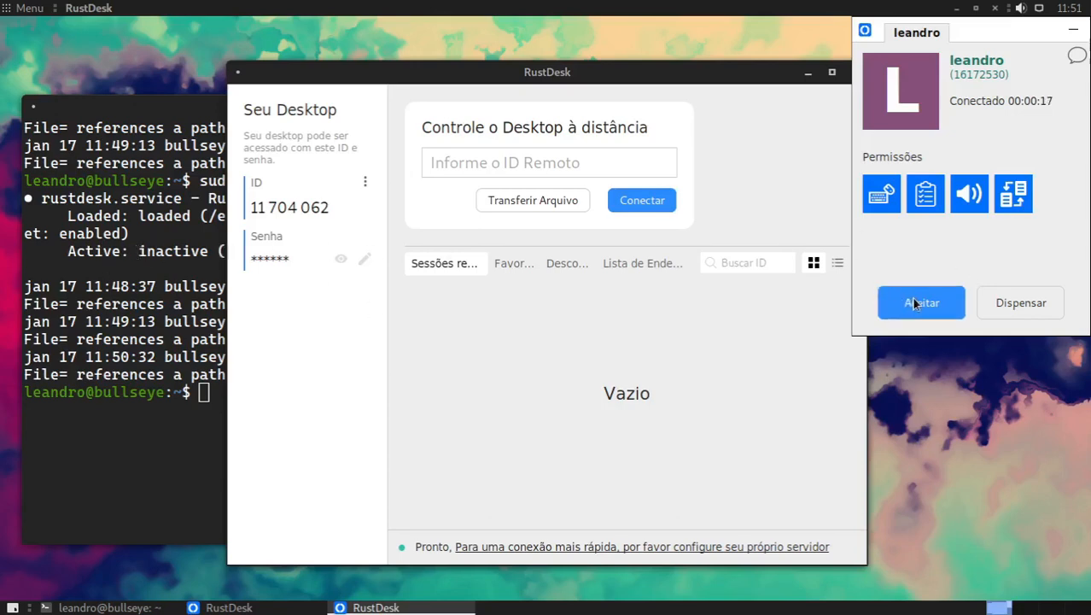
left_click(1021, 304)
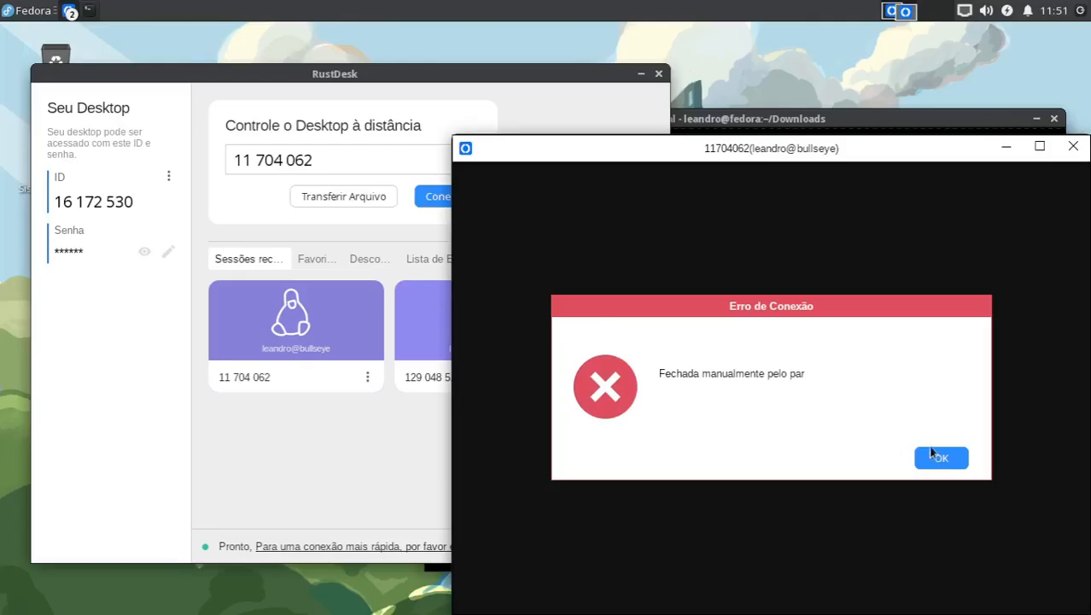
left_click(949, 457)
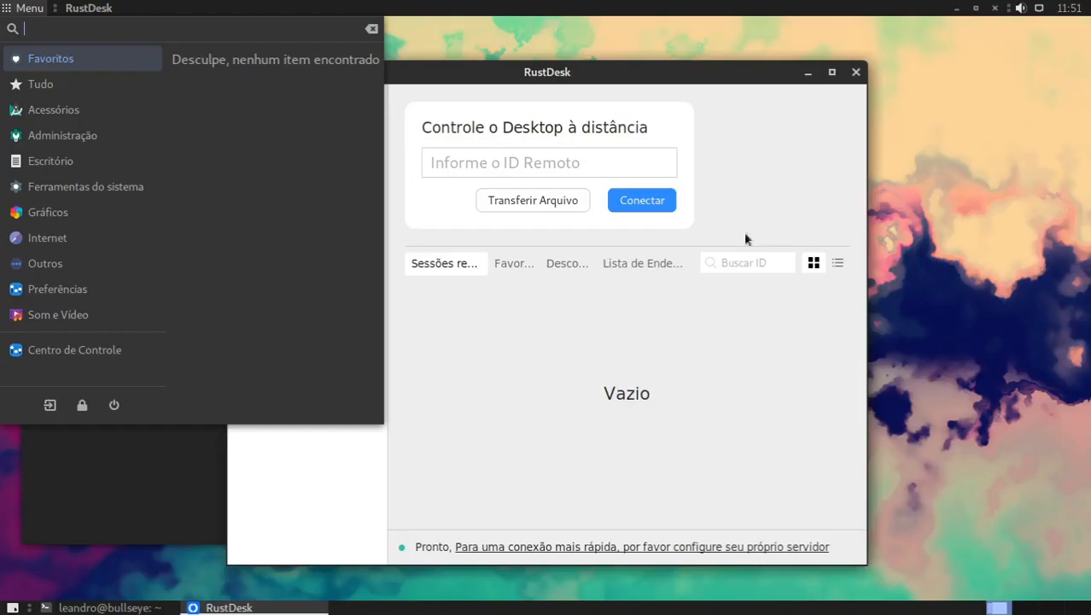
Step: Close RustDesk on Debian and run sudo systemctl status rustdesk.service in the cleared terminal
left_click(780, 120)
left_click(856, 71)
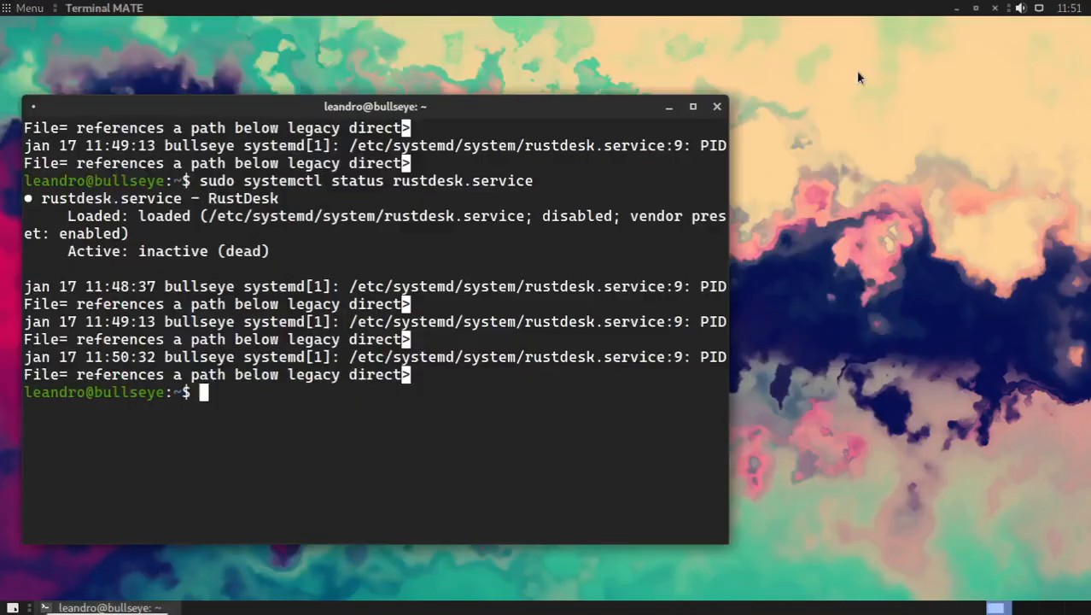
key("ctrl+l")
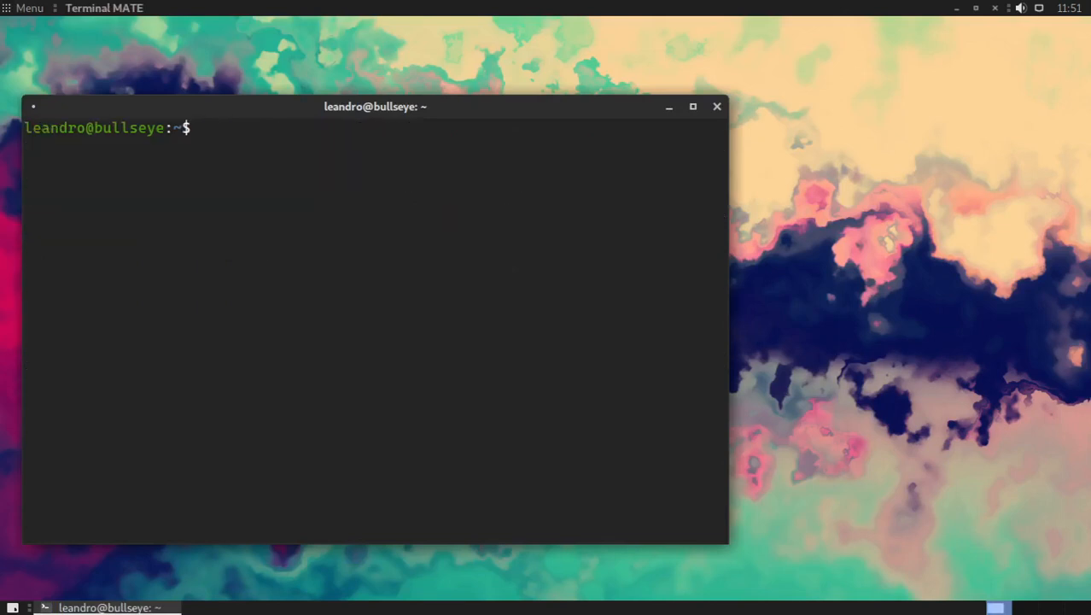
type("sudo systemctl status rustdesk.service")
key("Return")
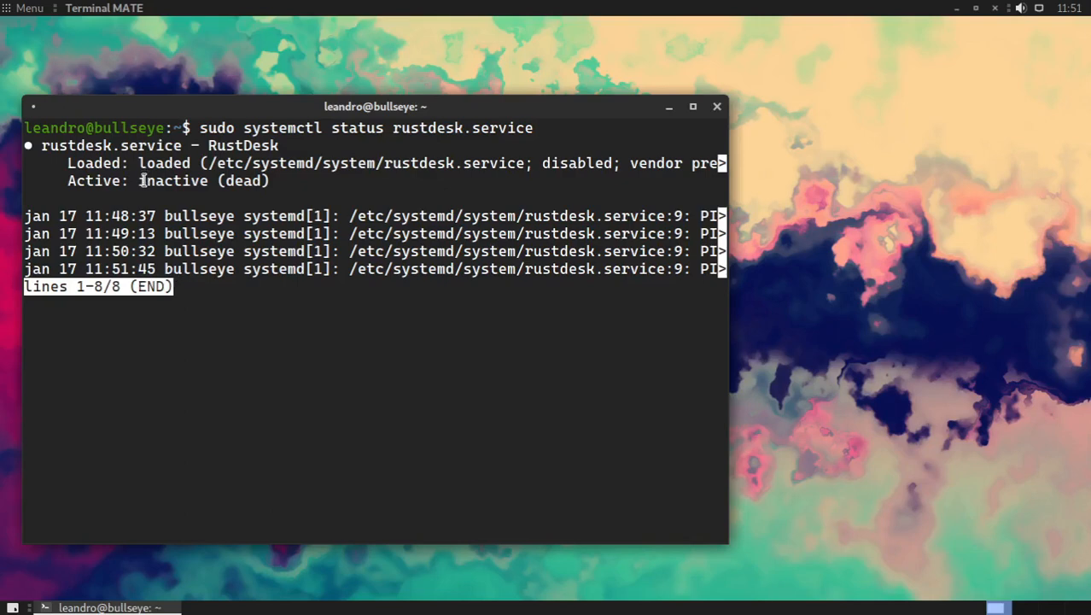
Step: Highlight the Active line of the rustdesk.service status on Debian, and return to the Fedora terminal
left_click_drag(141, 177, 294, 168)
left_click(294, 168)
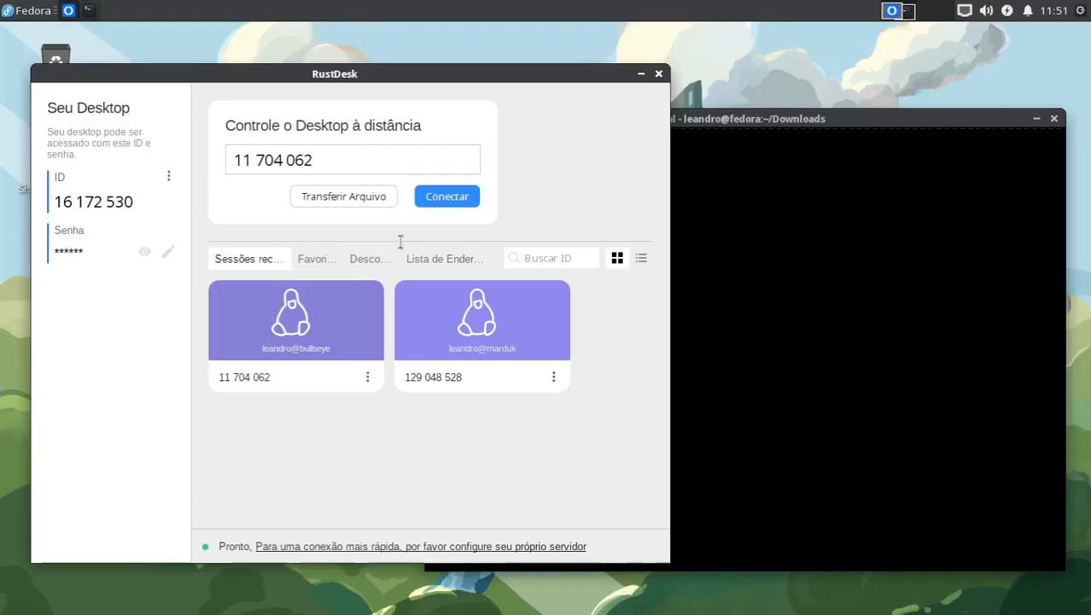
left_click(723, 183)
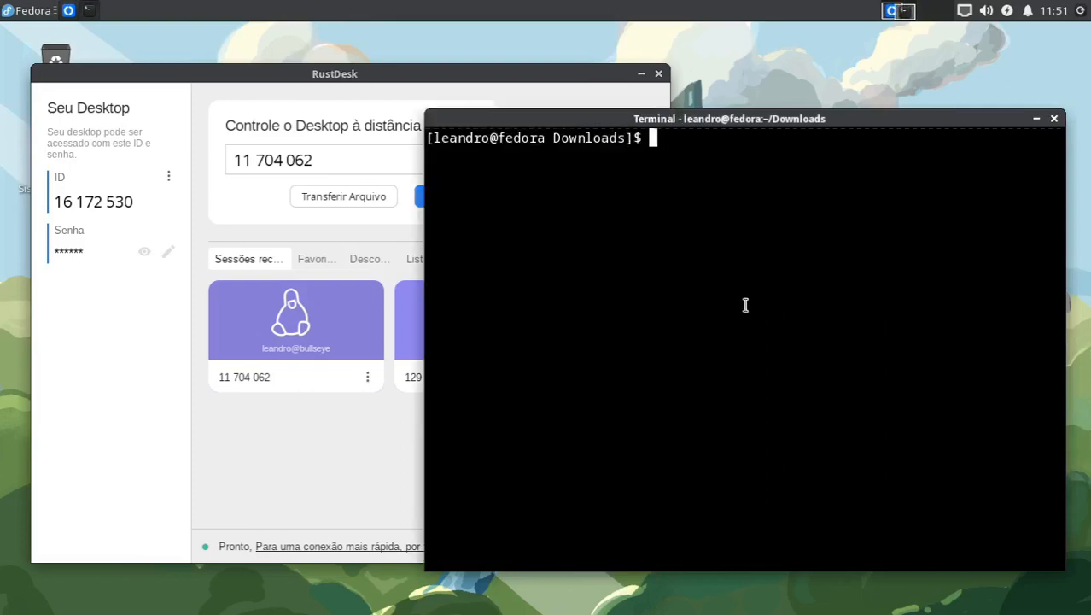
Step: Run sudo systemctl status rustdesk.service on Fedora with the sudo password, and exit and clear the output
type("sudo s")
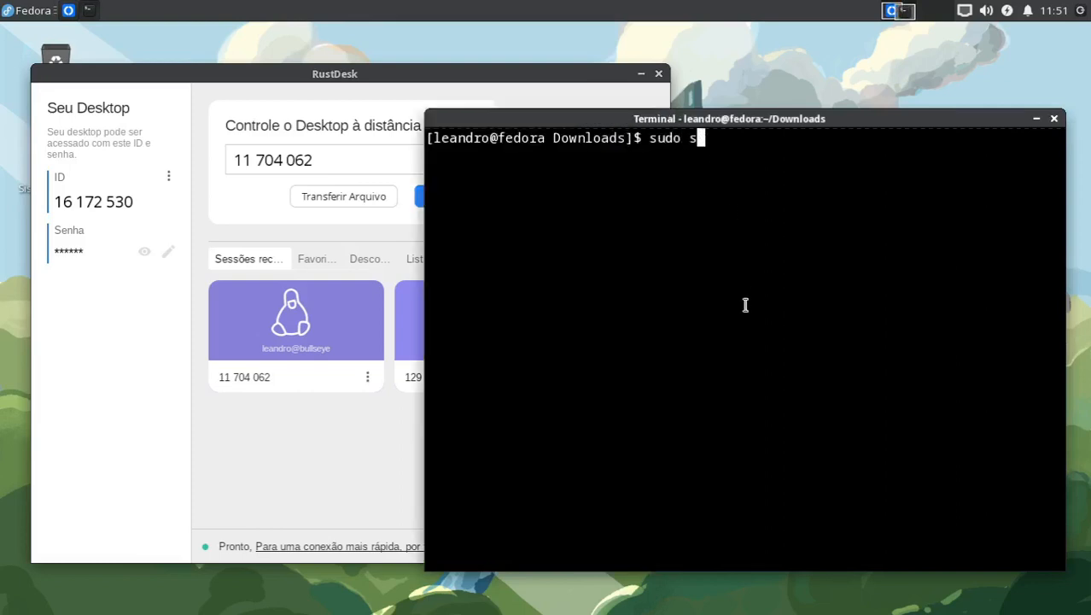
type("ystemctl ")
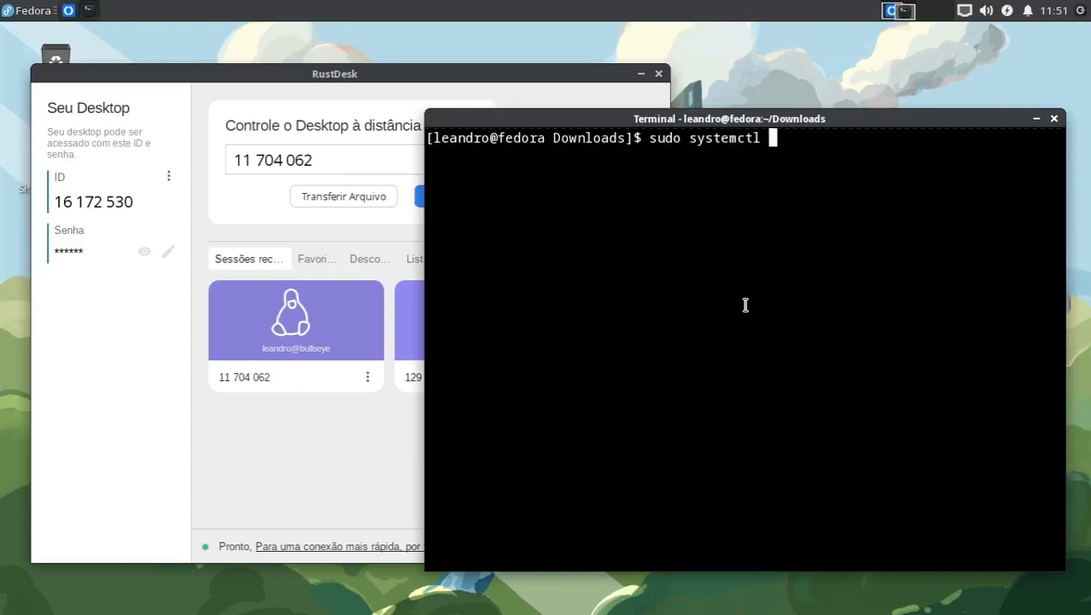
type("status rus")
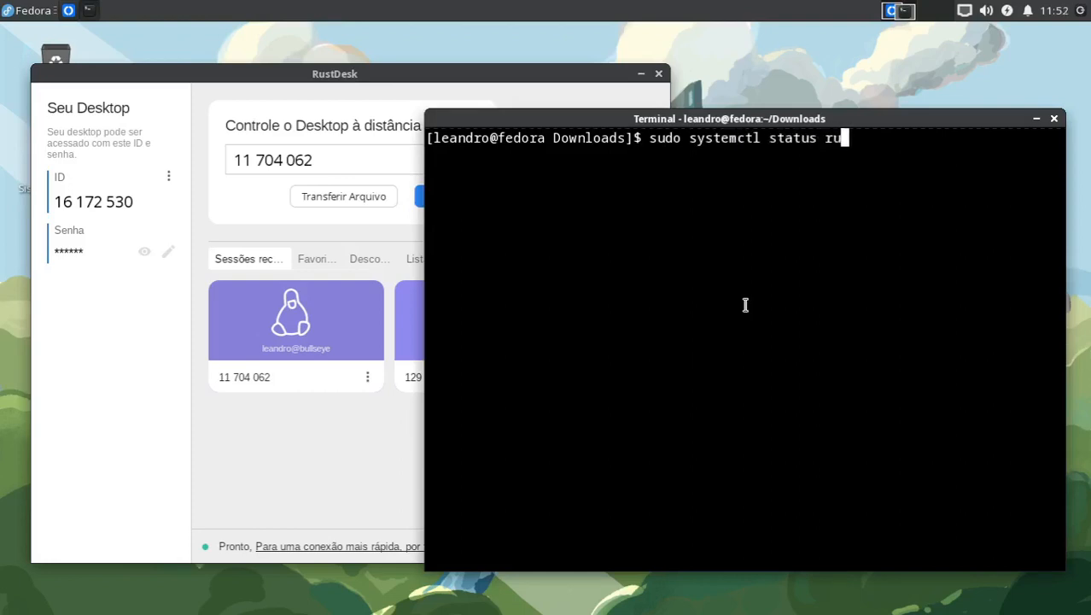
key("Tab")
key("Return")
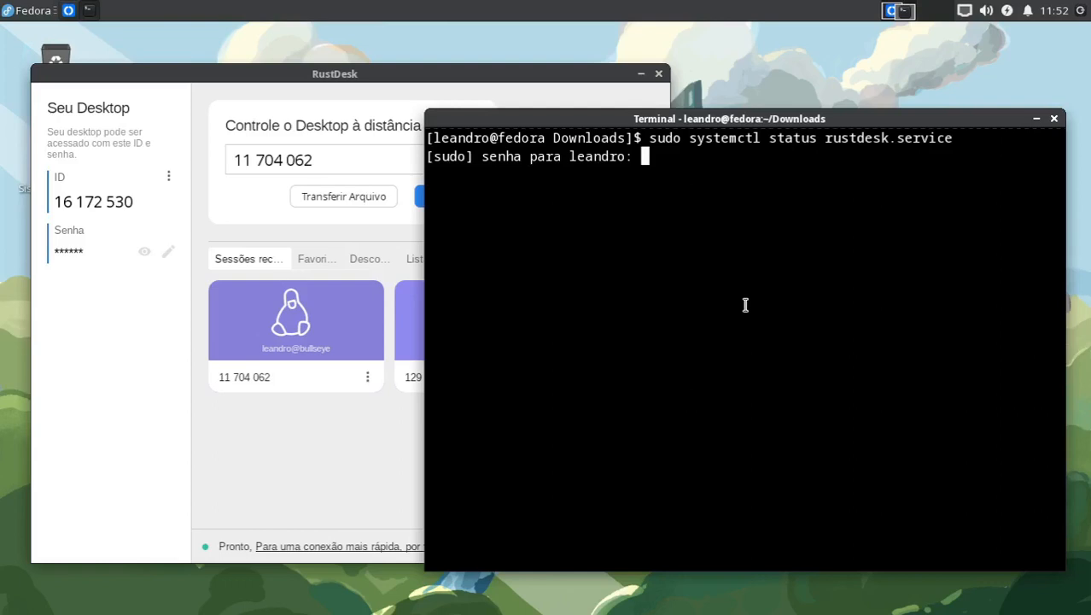
key("Return")
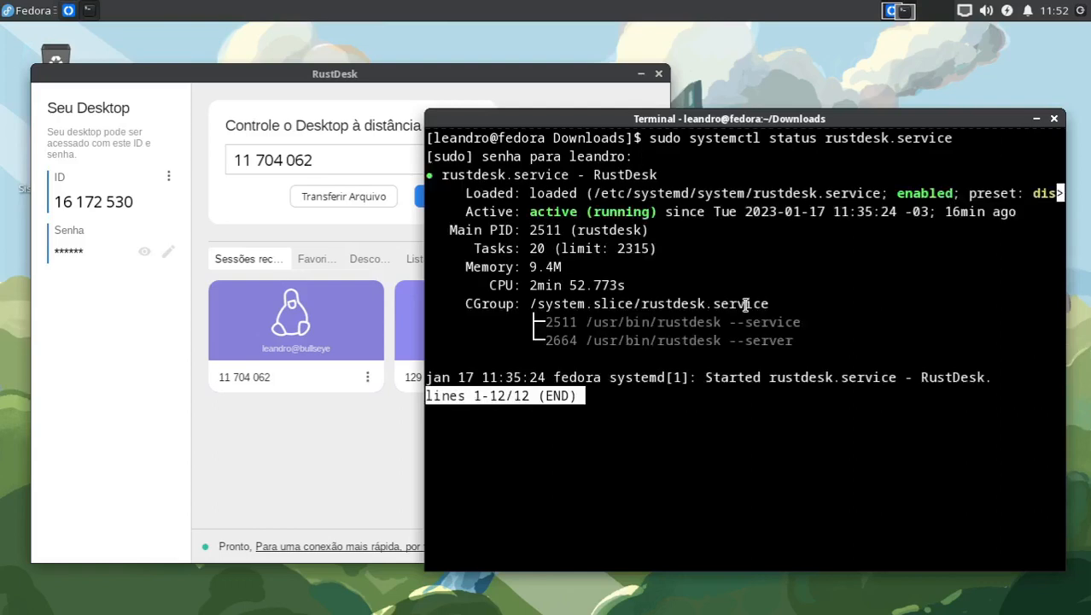
key("q")
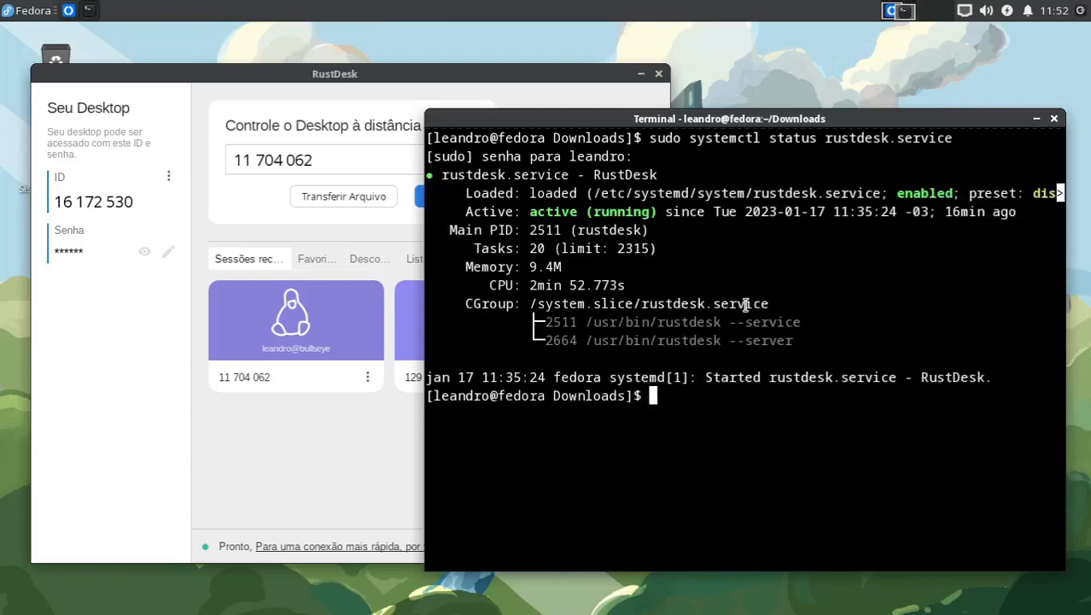
key("ctrl+l")
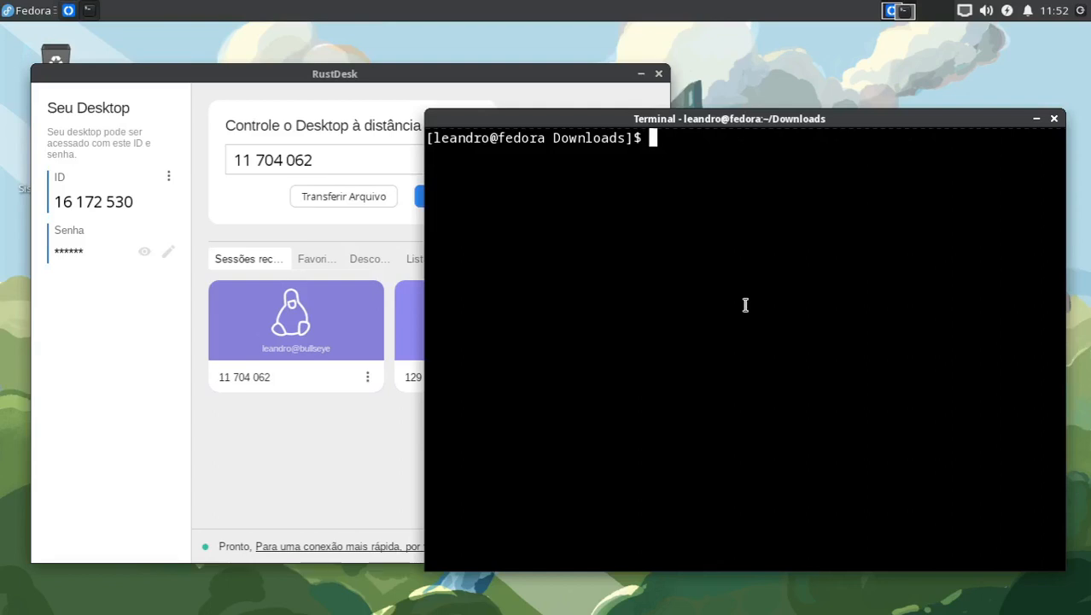
Step: Stop the RustDesk service on Fedora with sudo systemctl stop rustdesk.service
key("Up")
key("ctrl+Left")
key("ctrl+Left")
key("ctrl+Left")
key("Delete")
key("Delete")
key("Delete")
key("Delete")
key("Delete")
key("Delete")
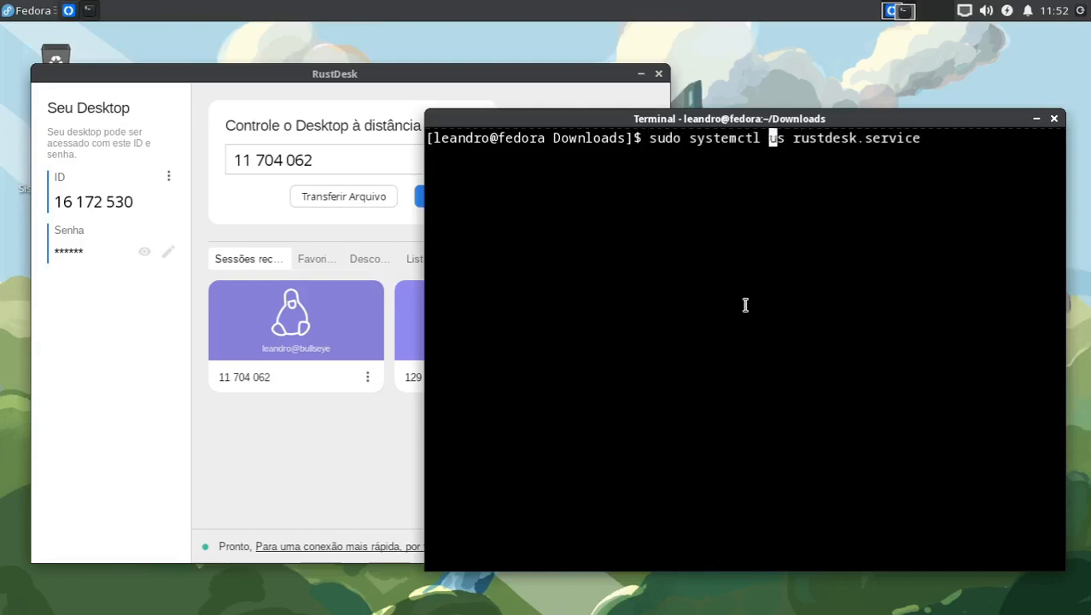
type("stop")
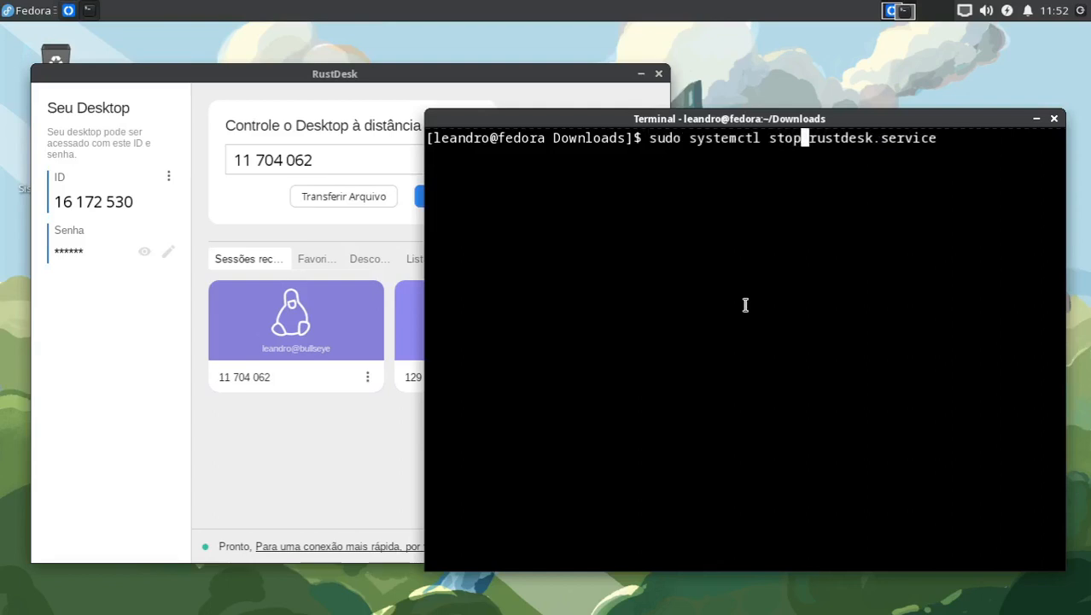
key("Return")
Step: Disable the service on Fedora with sudo systemctl disable rustdesk.service, and clear the terminal
key("Up")
key("ctrl+Left")
key("ctrl+Left")
key("ctrl+Left")
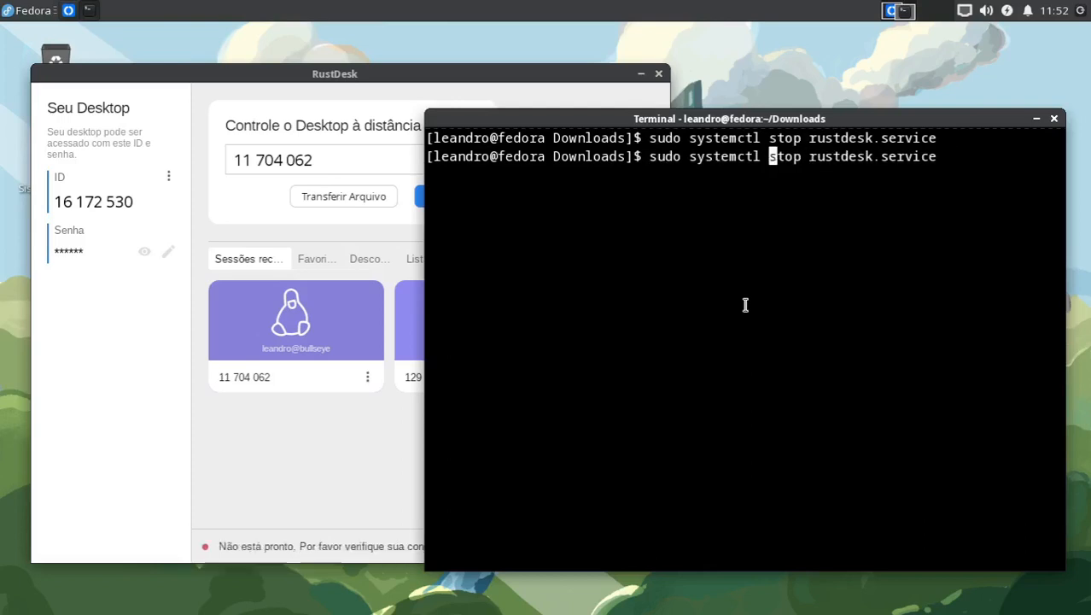
key("Delete")
key("Delete")
key("Delete")
key("Delete")
key("Delete")
type("disable")
key("Right")
key("Right")
key("Right")
key("Right")
key("Right")
key("Right")
key("Right")
key("Right")
key("Right")
key("Right")
key("Right")
key("Right")
key("Right")
key("Right")
key("Right")
key("Right")
key("Right")
key("Right")
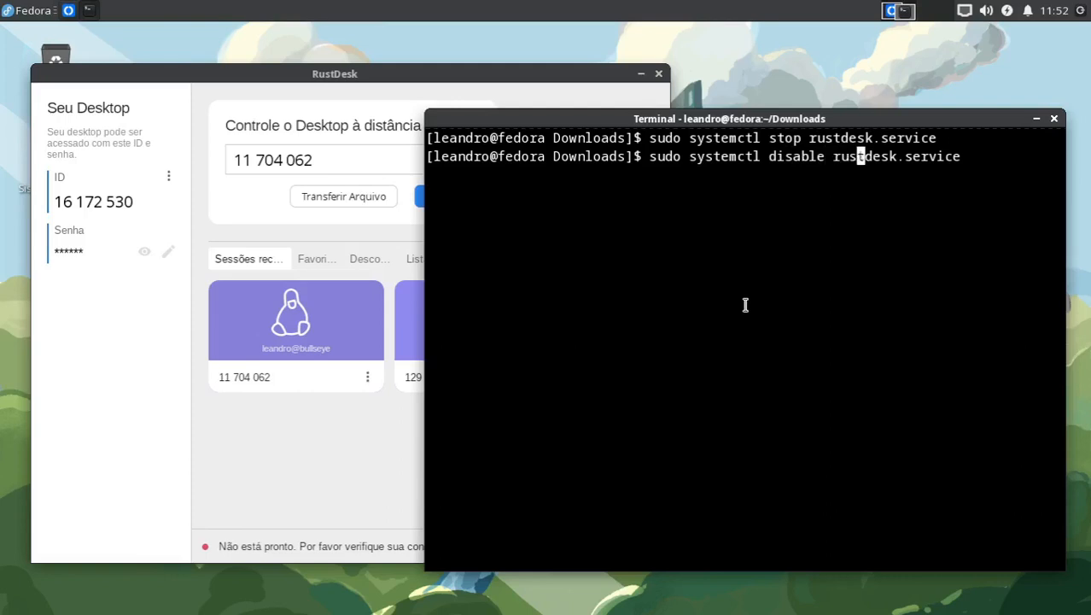
key("BackSpace")
key("Return")
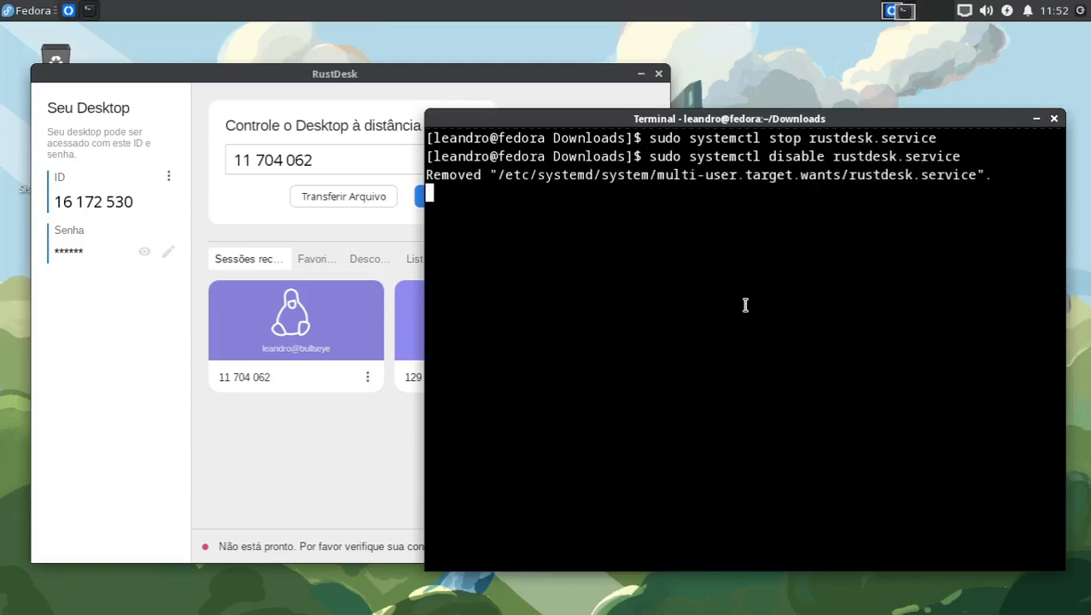
key("ctrl+l")
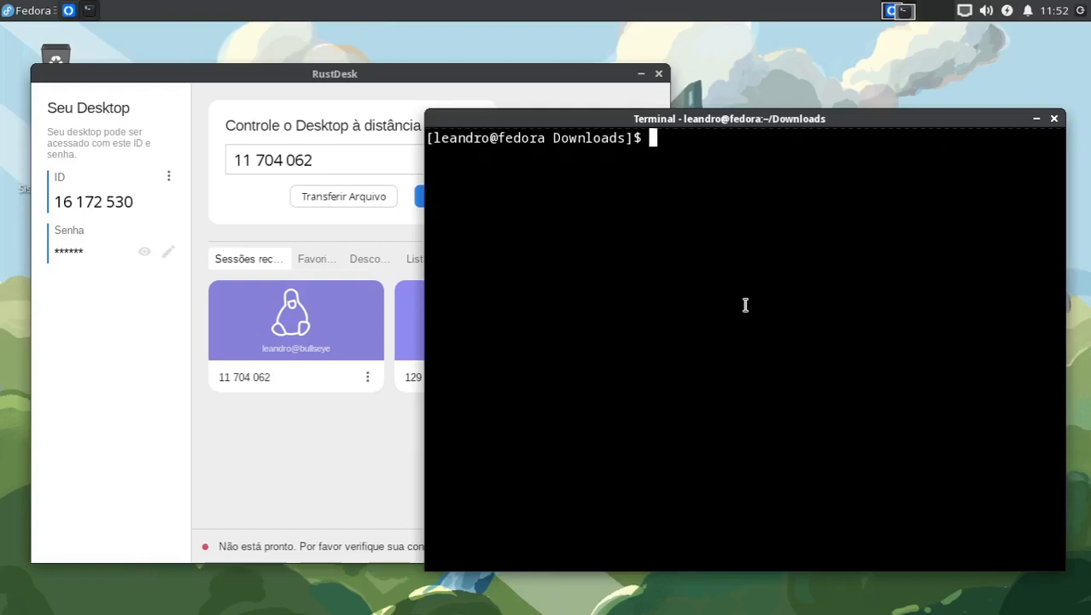
Step: Rerun sudo systemctl status rustdesk.service, examine its Loaded and Active lines in the maximized Fedora terminal, and clear the output
key("Up")
key("Up")
key("Up")
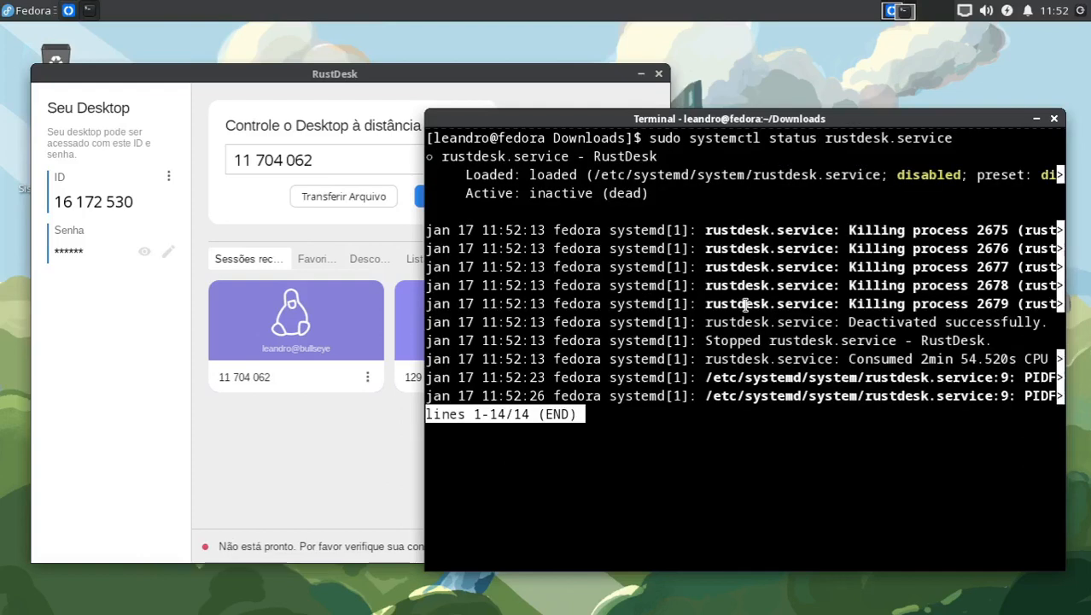
double_click(729, 120)
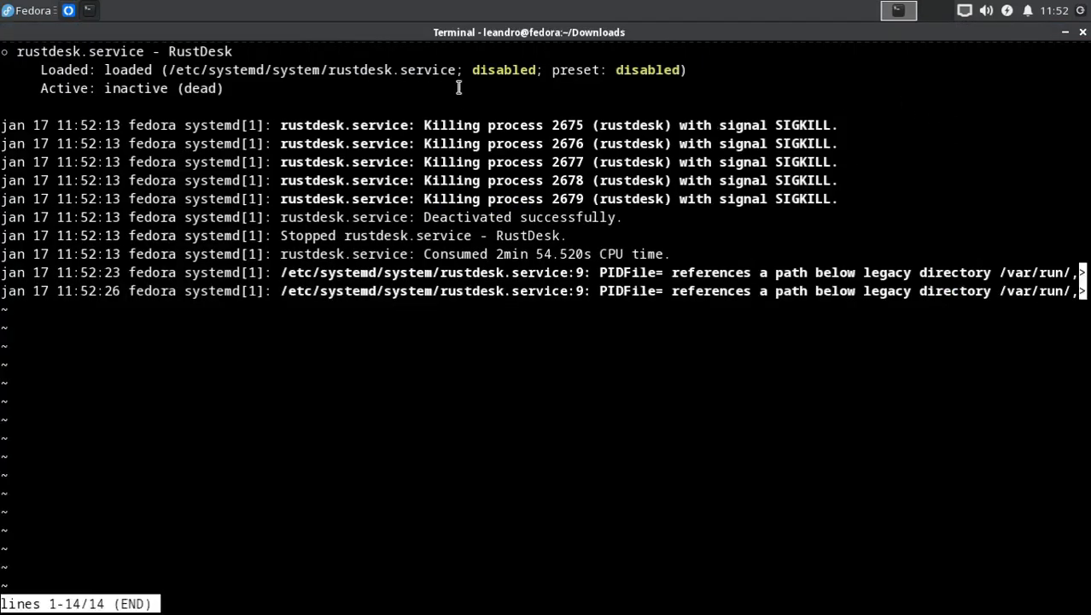
left_click_drag(472, 71, 536, 71)
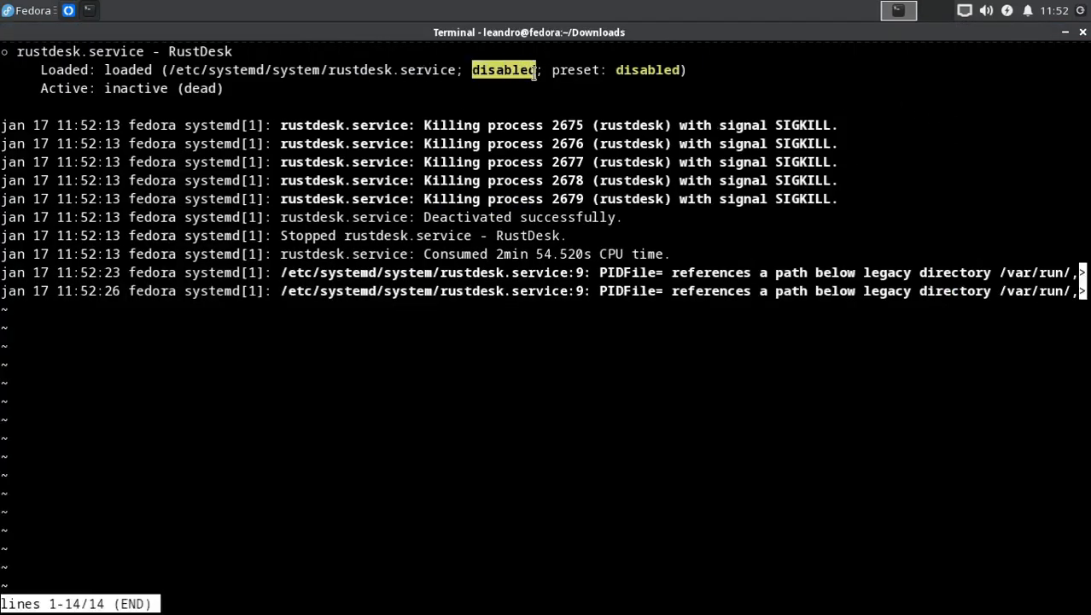
left_click(470, 81)
left_click_drag(105, 88, 227, 88)
left_click(262, 94)
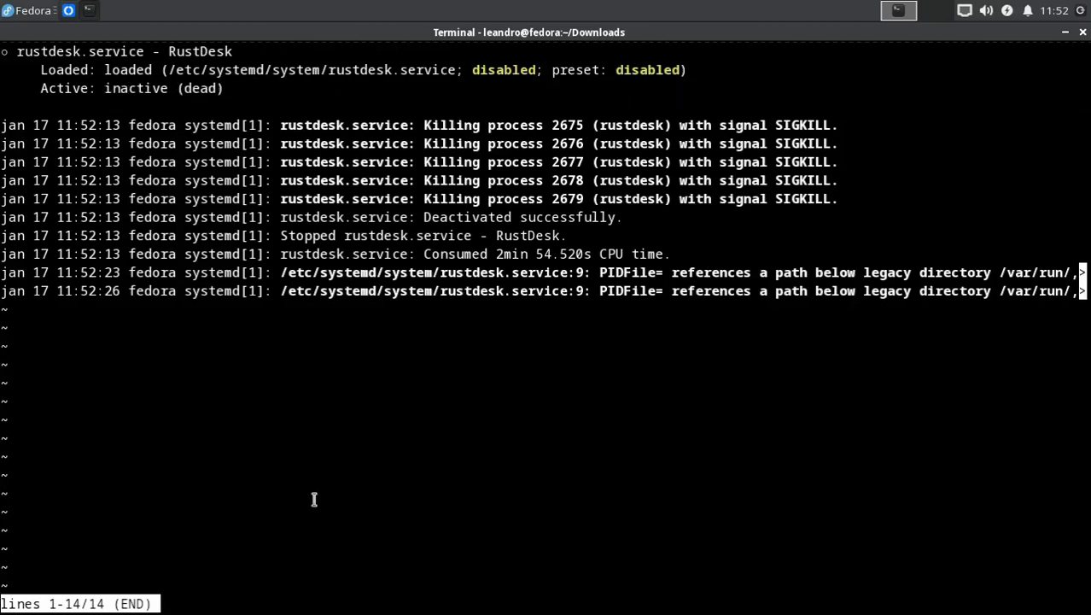
key("q")
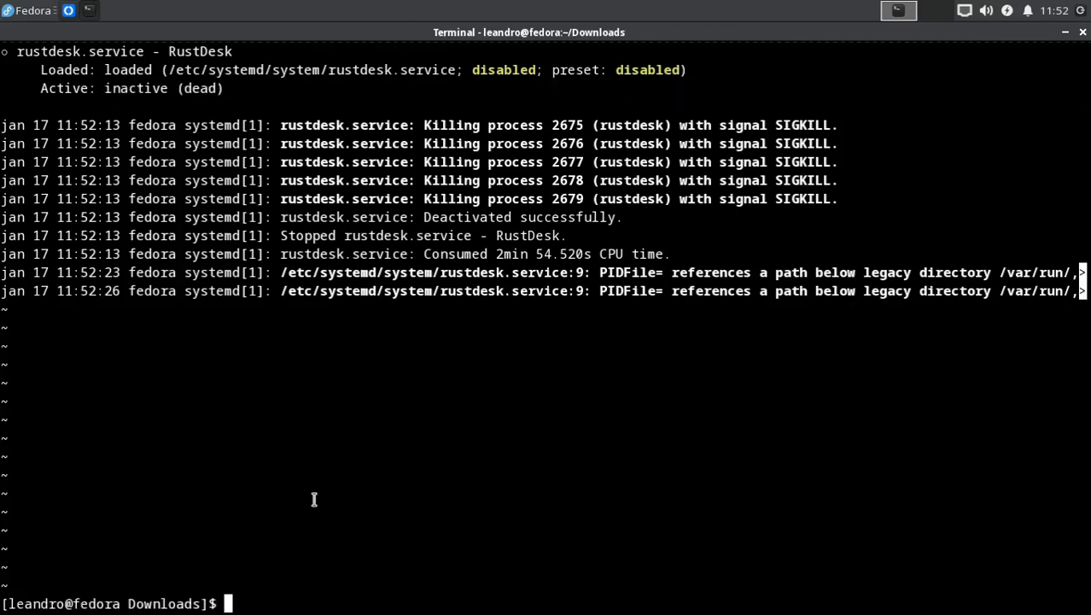
key("ctrl+l")
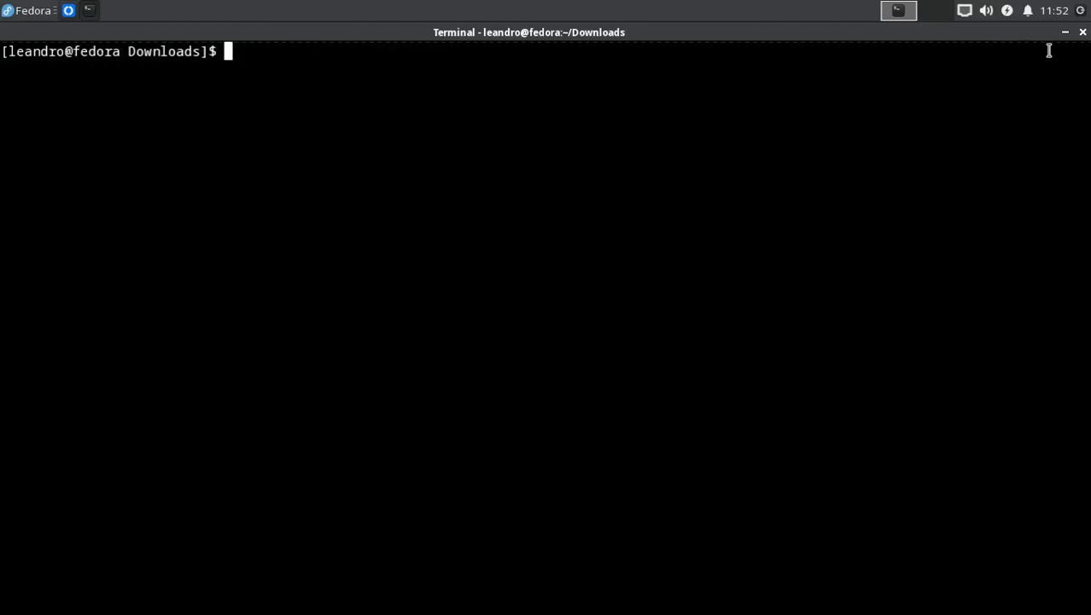
Step: Restore the Fedora terminal window, move it aside, and bring the RustDesk window to the front
left_click_drag(1039, 36, 1039, 139)
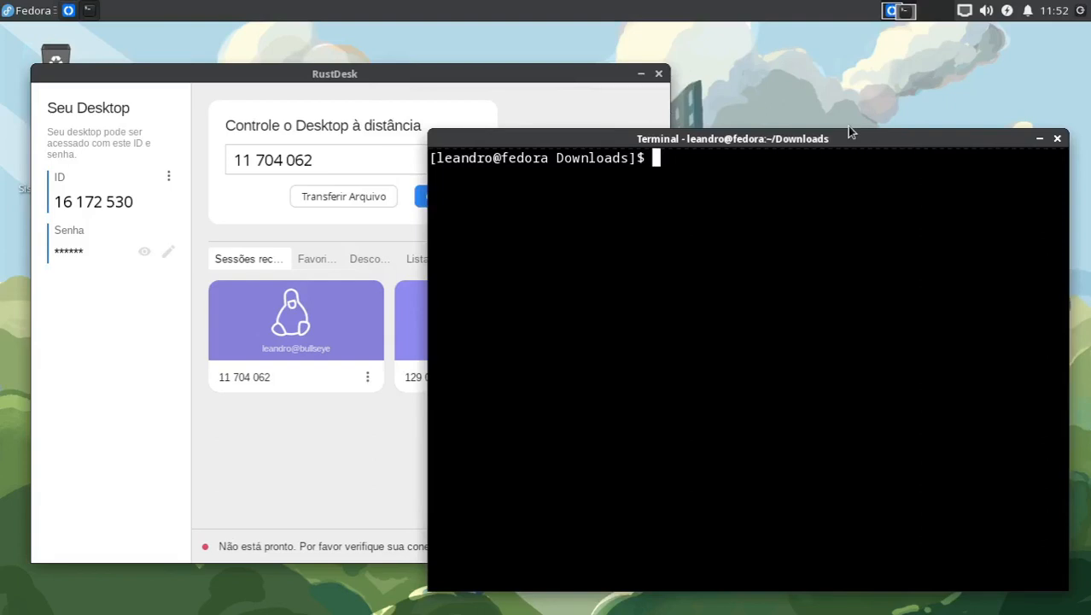
left_click_drag(860, 139, 876, 155)
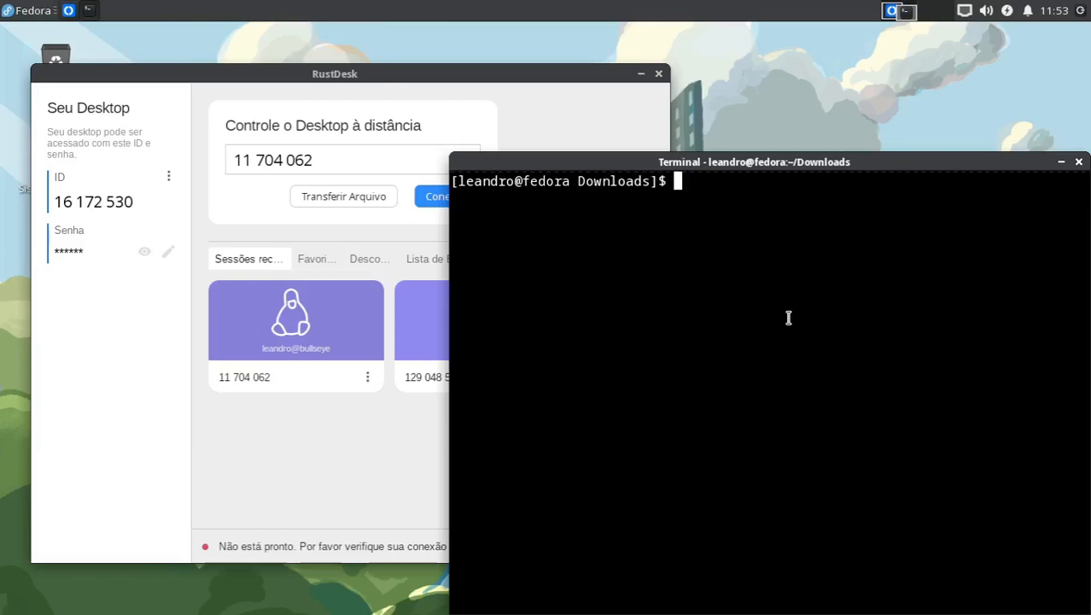
left_click(575, 73)
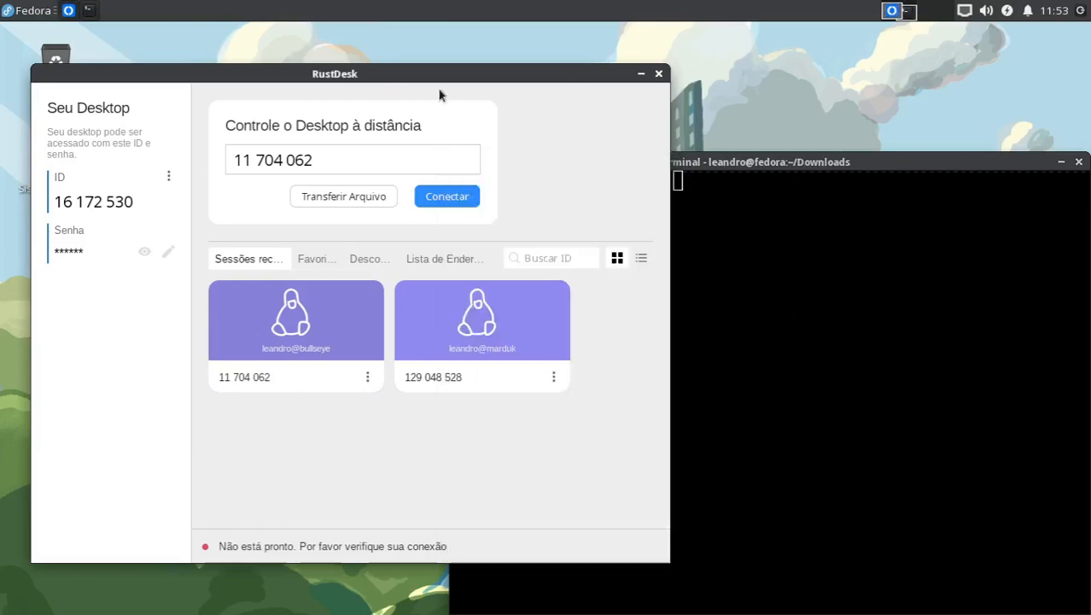
Step: Open RustDesk's Servidor ID/Relay settings, examine the ID server, relay server, API server and key fields, and cancel without changes
left_click(170, 176)
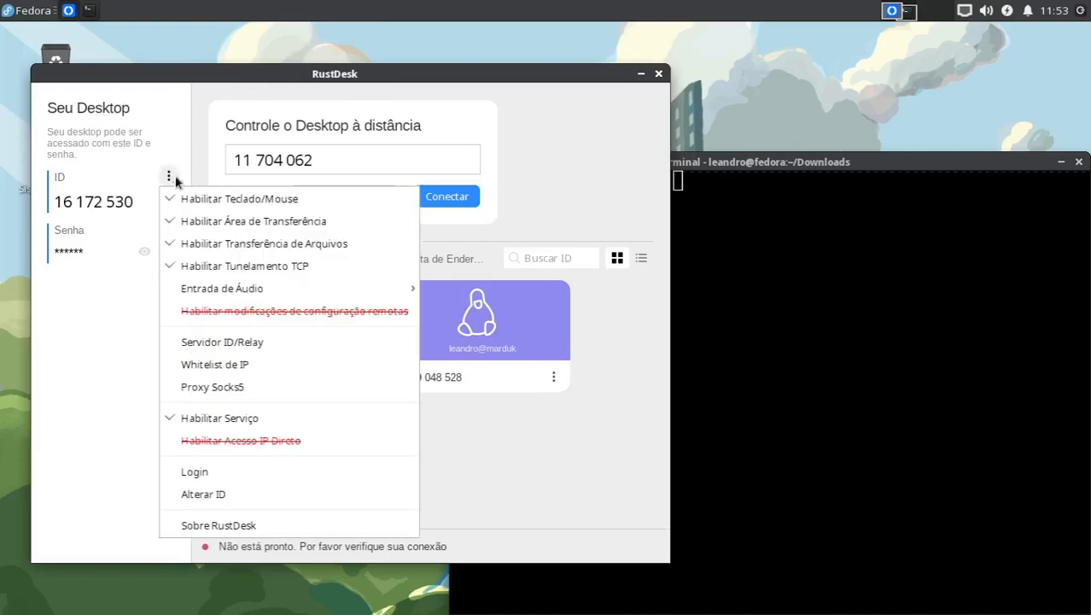
left_click(261, 341)
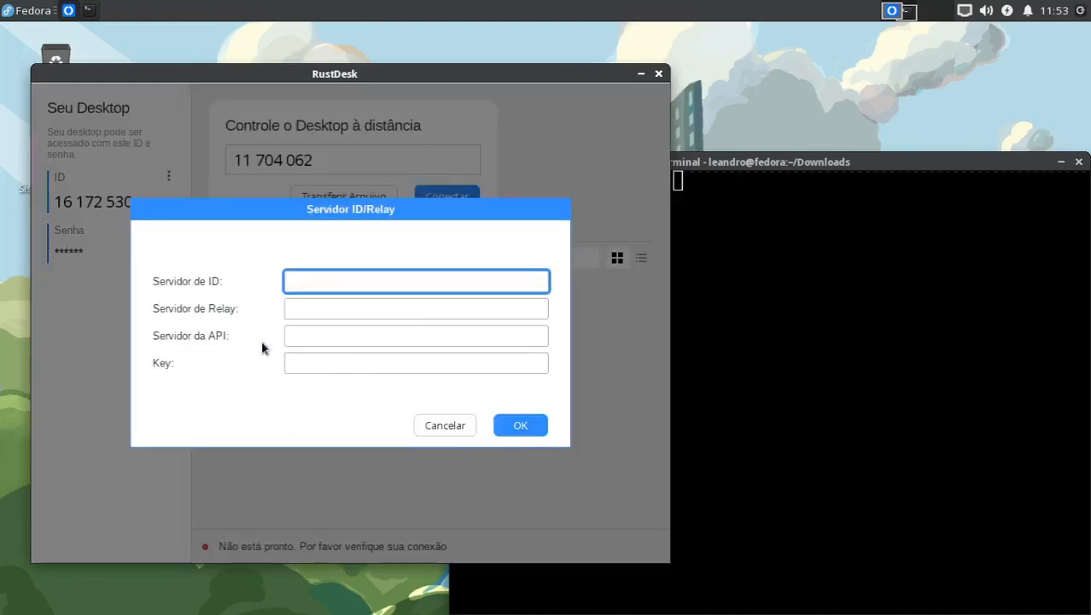
left_click(314, 306)
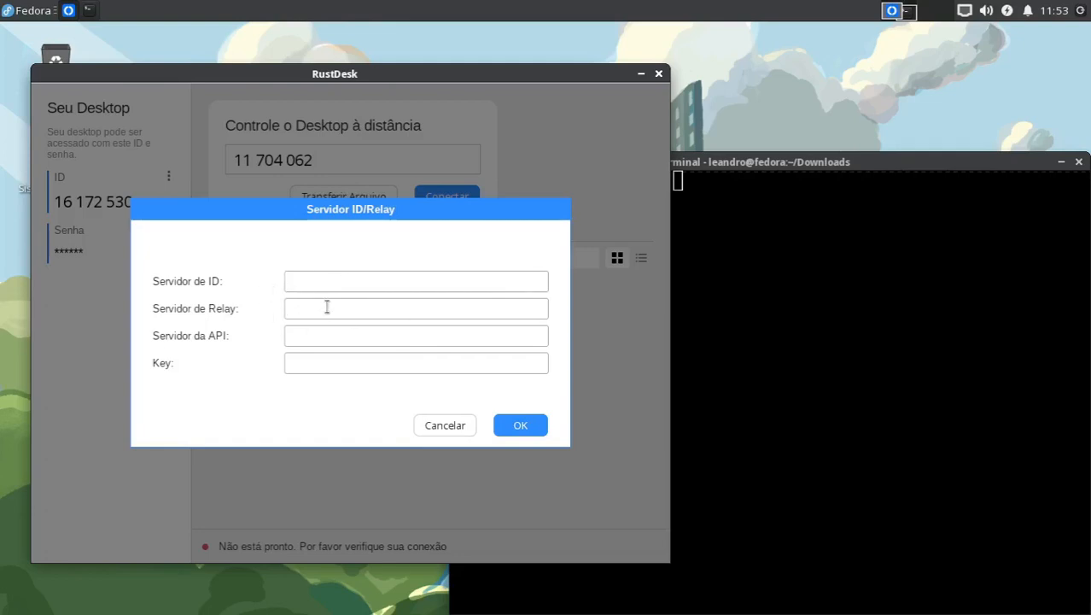
left_click(300, 338)
left_click(295, 361)
left_click(445, 425)
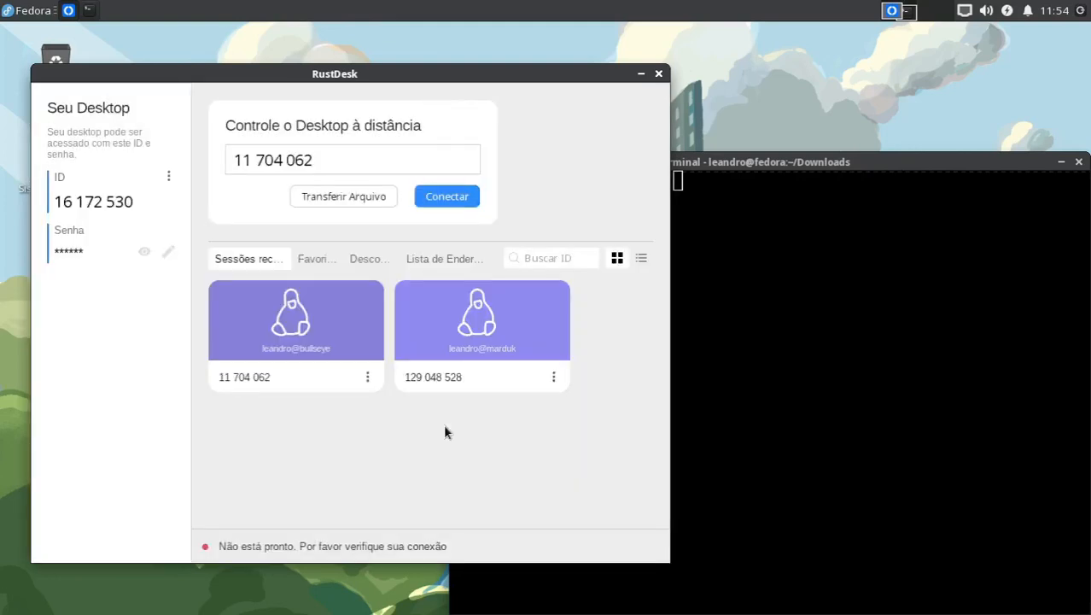